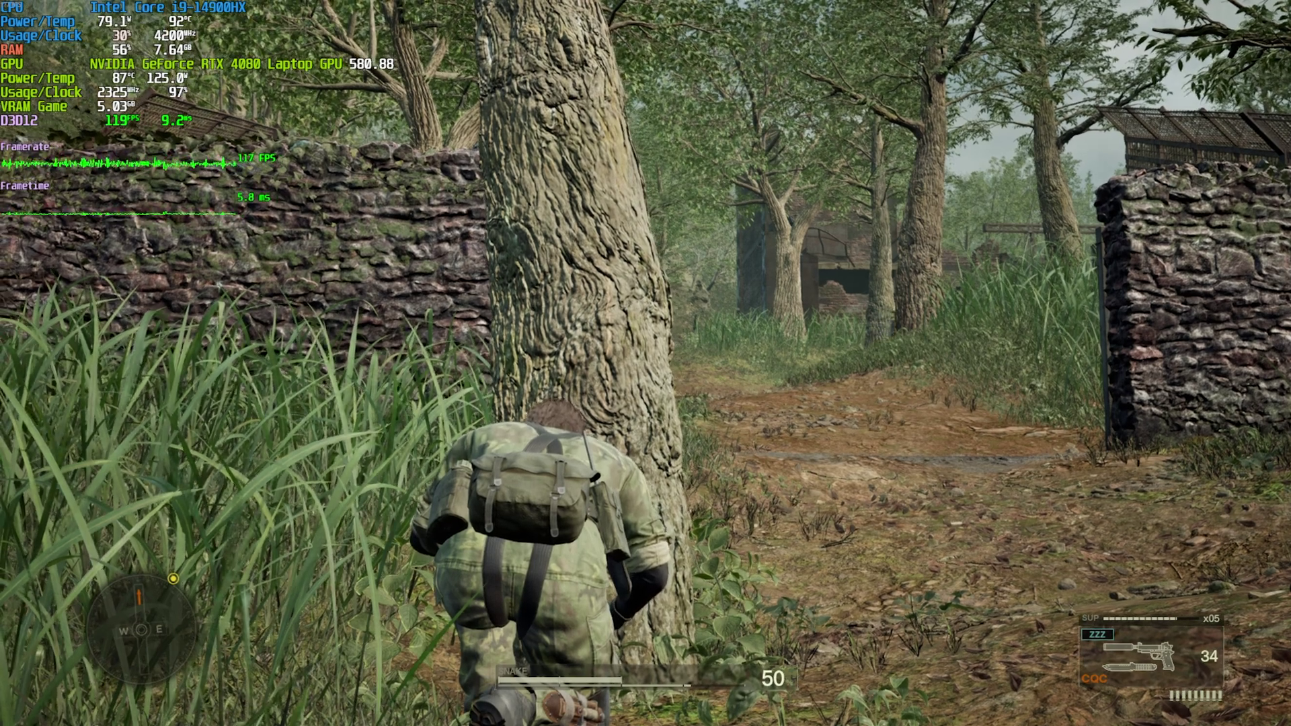
- Open the game's graphics options and set the Anti-Aliasing Method to DLSS
{"action": "key", "text": "Escape"}
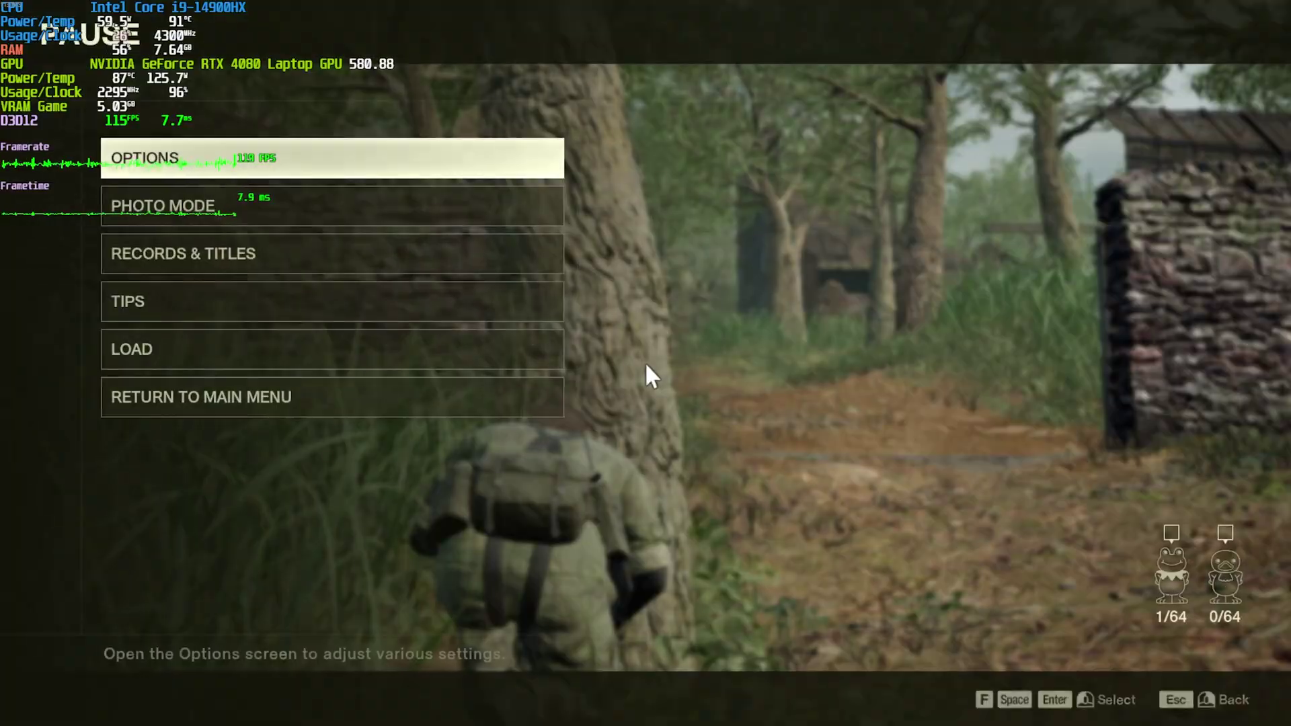
{"action": "left_click", "coordinate": [269, 176]}
{"action": "left_click", "coordinate": [259, 251]}
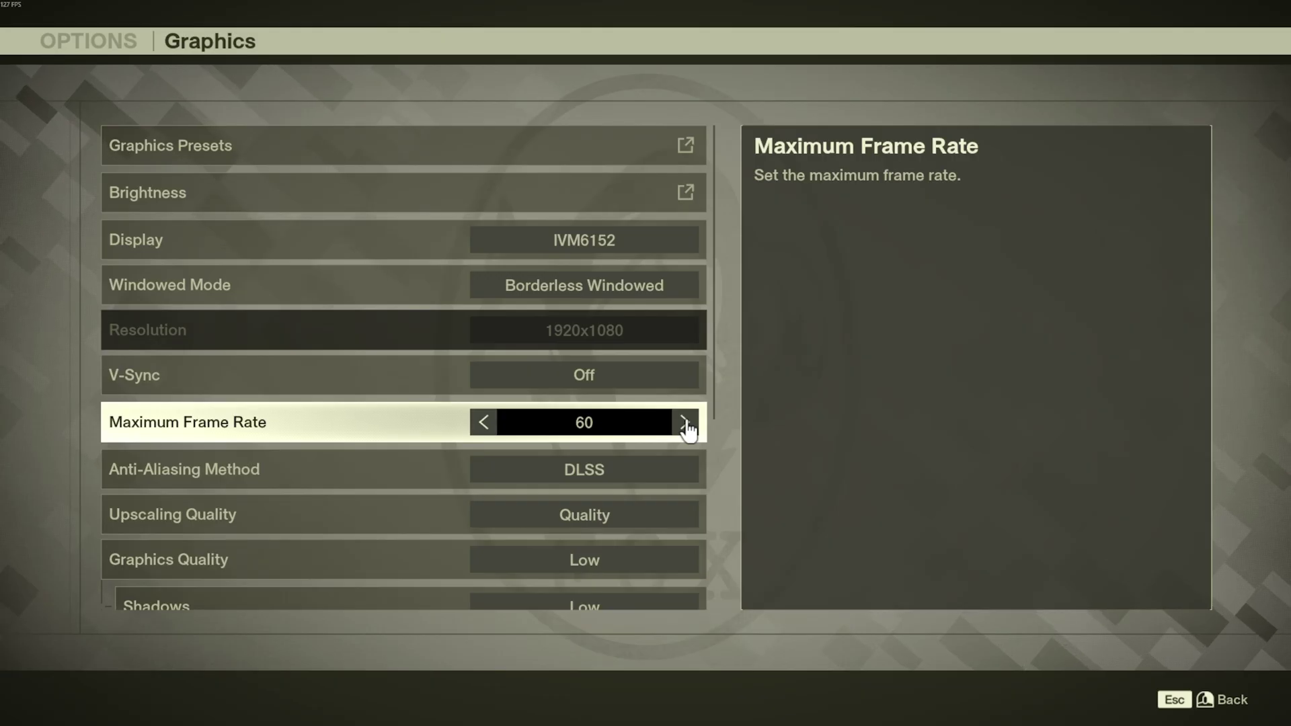
{"action": "scroll", "coordinate": [625, 450], "scroll_direction": "down", "scroll_amount": 1}
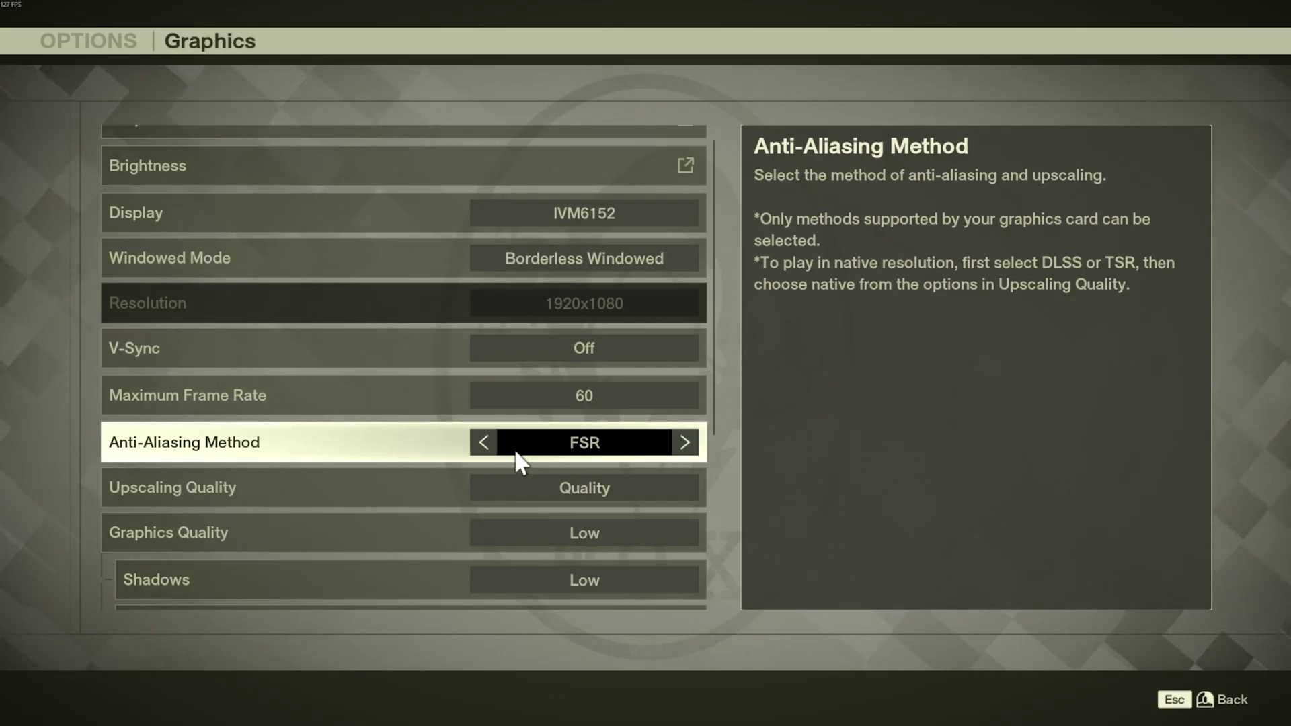
{"action": "left_click", "coordinate": [484, 443]}
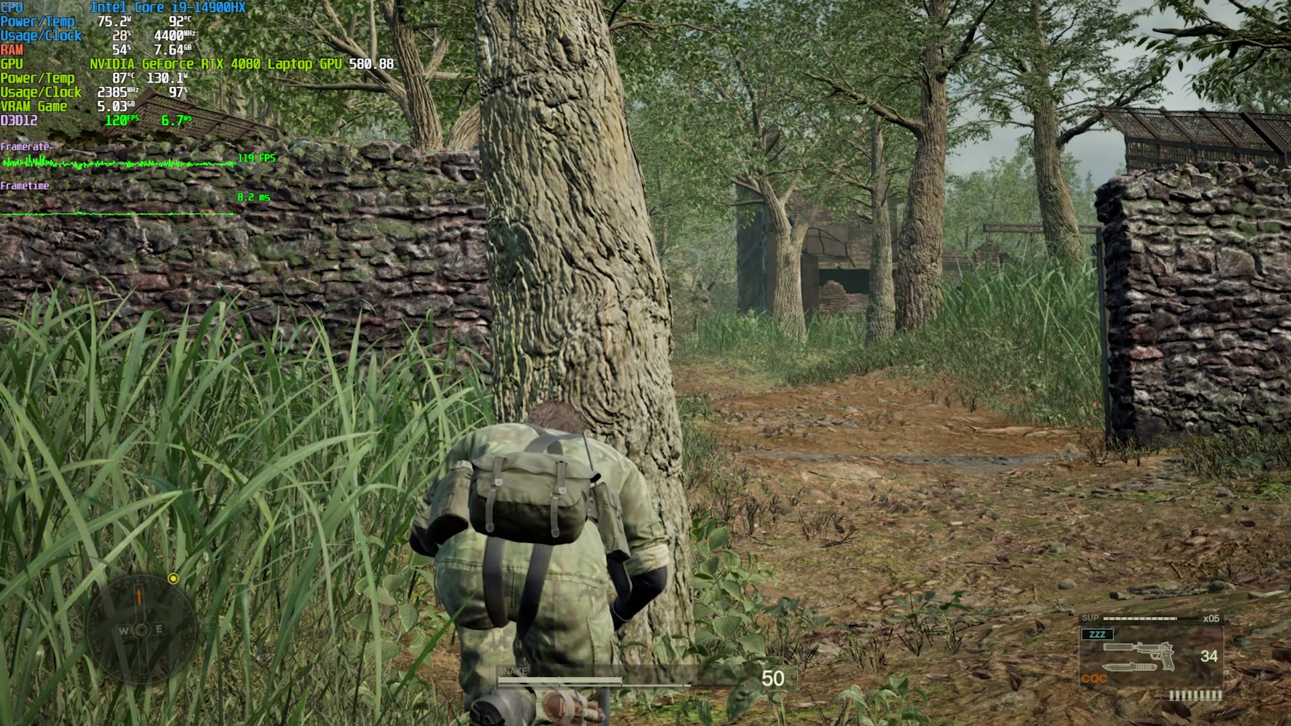
- Reopen the graphics options and set Upscaling Quality to Native
{"action": "key", "text": "Escape"}
{"action": "left_click", "coordinate": [354, 165]}
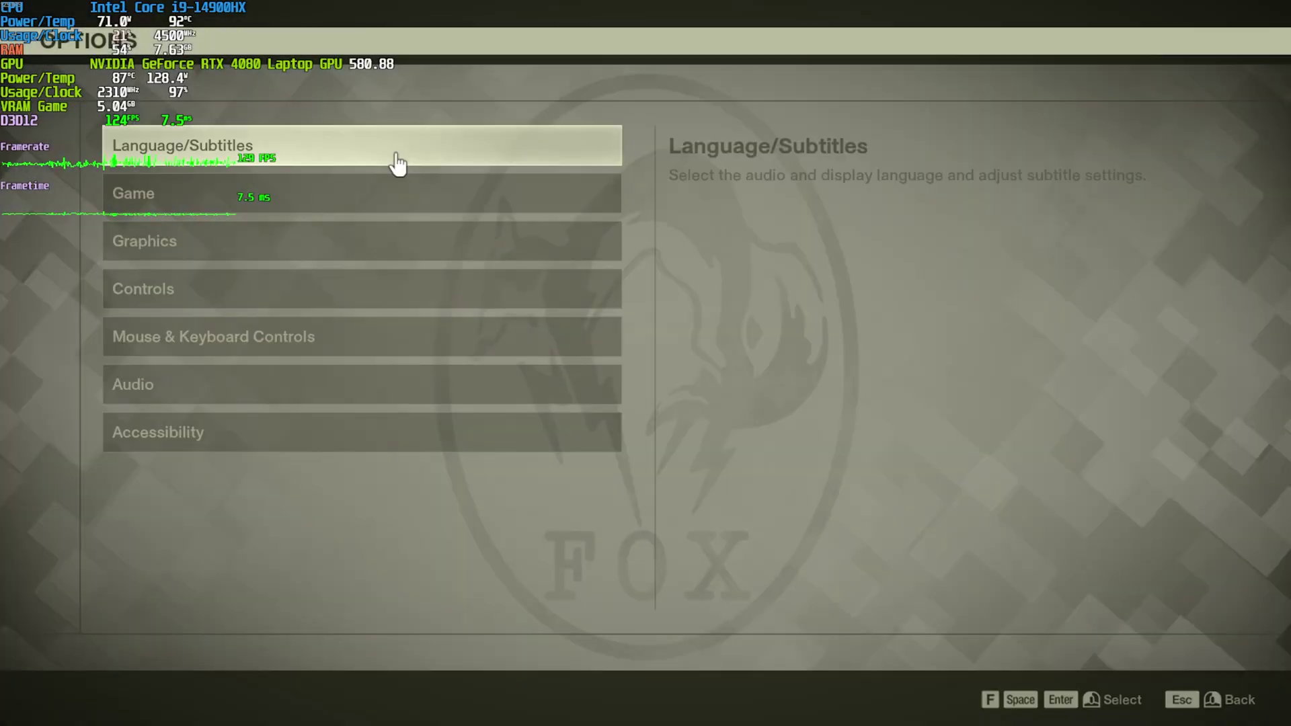
{"action": "left_click", "coordinate": [349, 239]}
{"action": "left_click", "coordinate": [685, 516]}
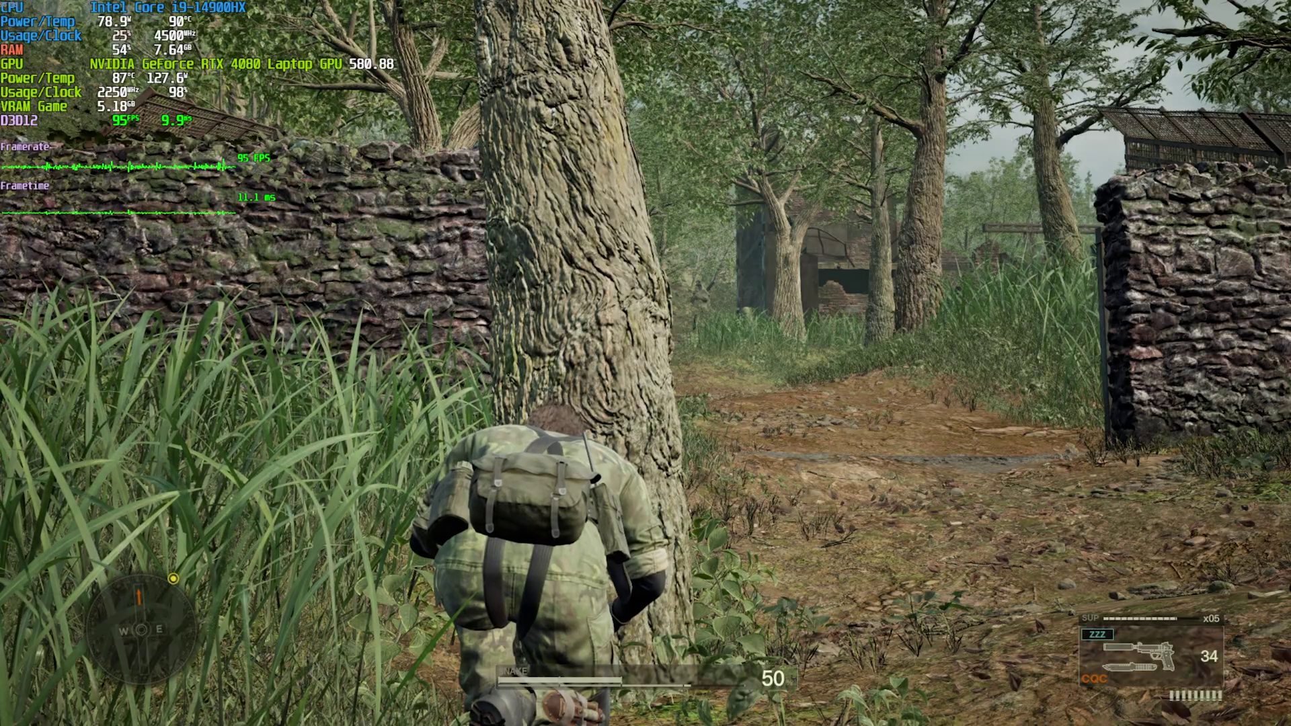
- Set Upscaling Quality to Quality in the graphics options, review the quality settings below it and leave the options
{"action": "key", "text": "Escape"}
{"action": "left_click", "coordinate": [323, 171]}
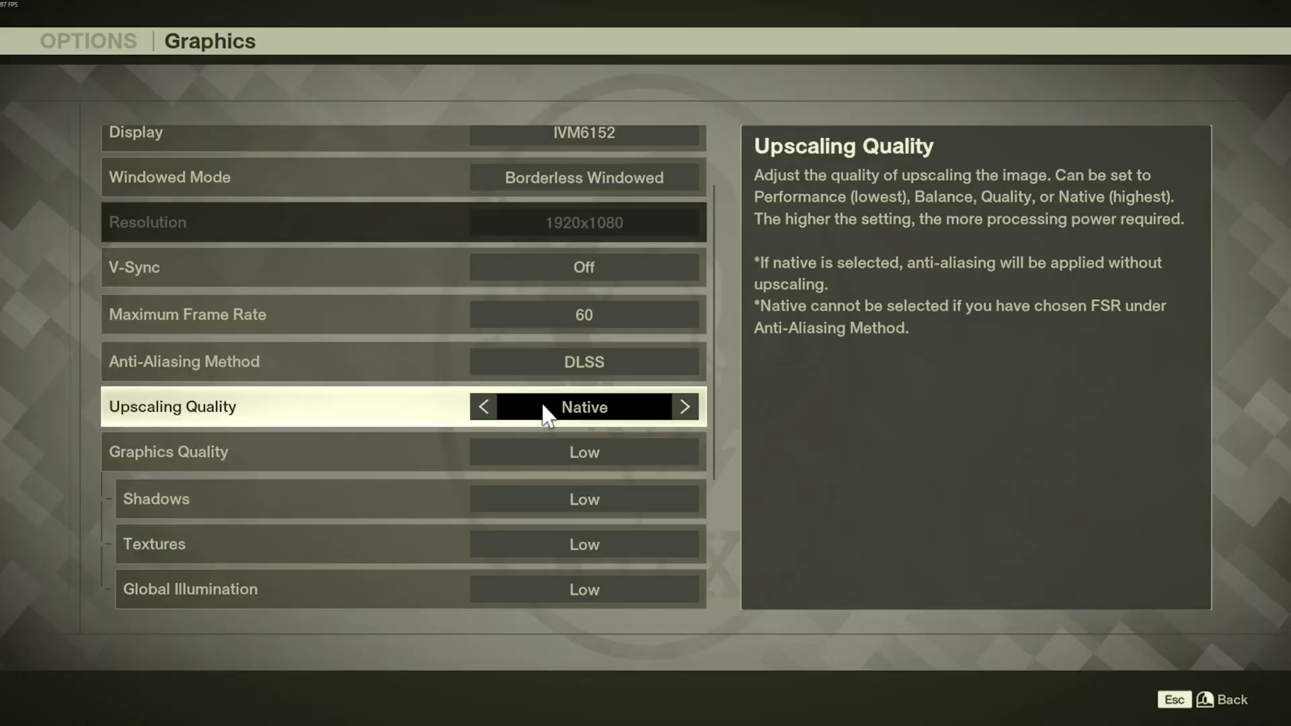
{"action": "key", "text": "Left"}
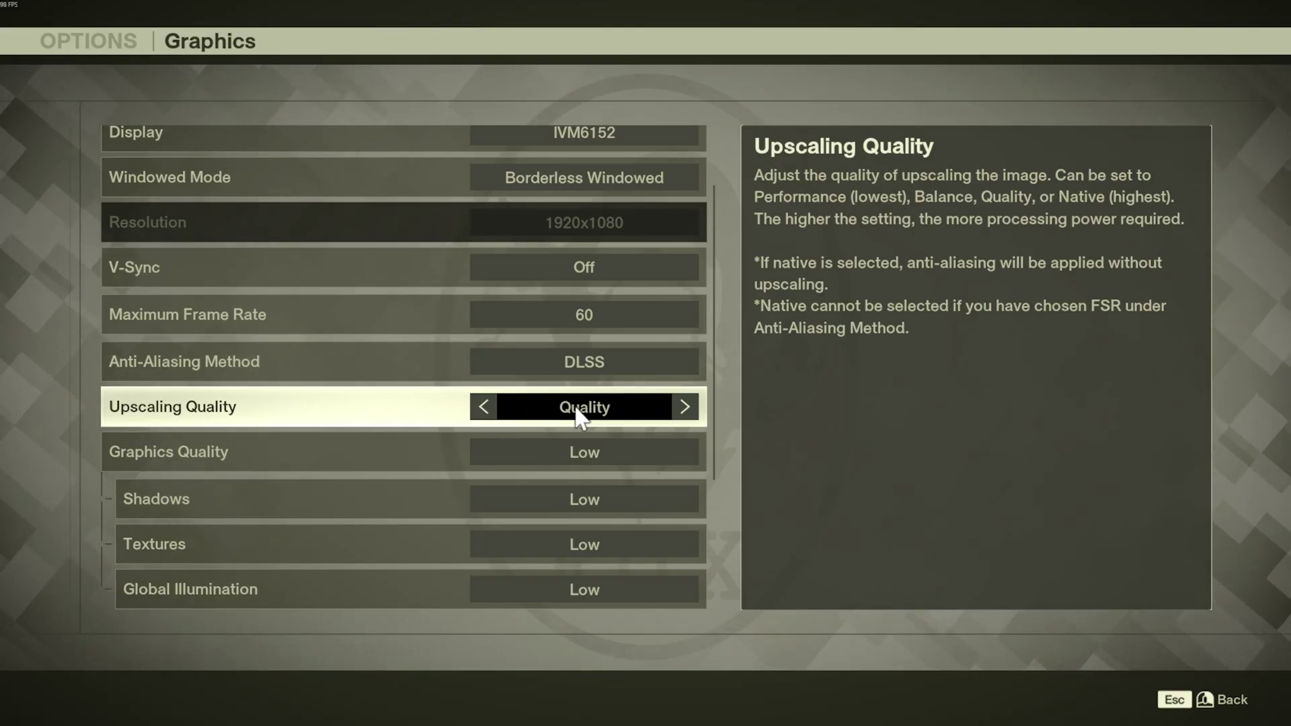
{"action": "scroll", "coordinate": [580, 417], "scroll_direction": "down", "scroll_amount": 2}
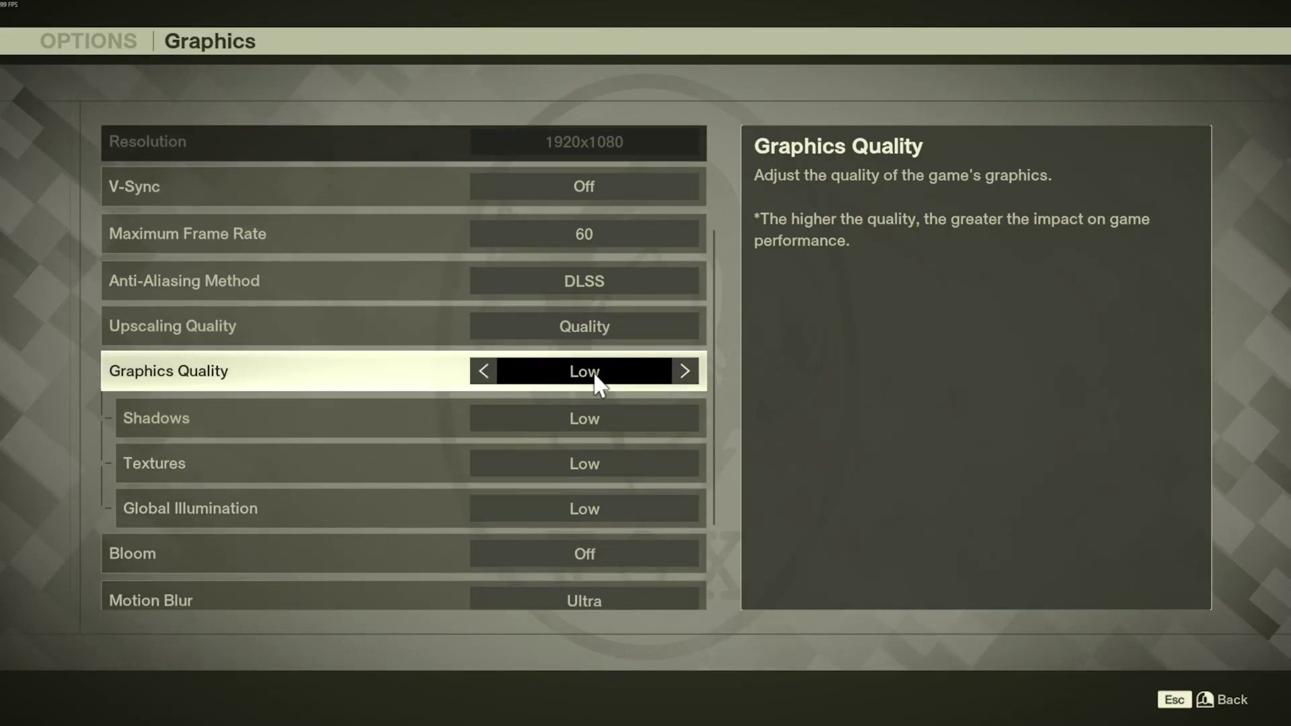
{"action": "scroll", "coordinate": [496, 377], "scroll_direction": "down", "scroll_amount": 1}
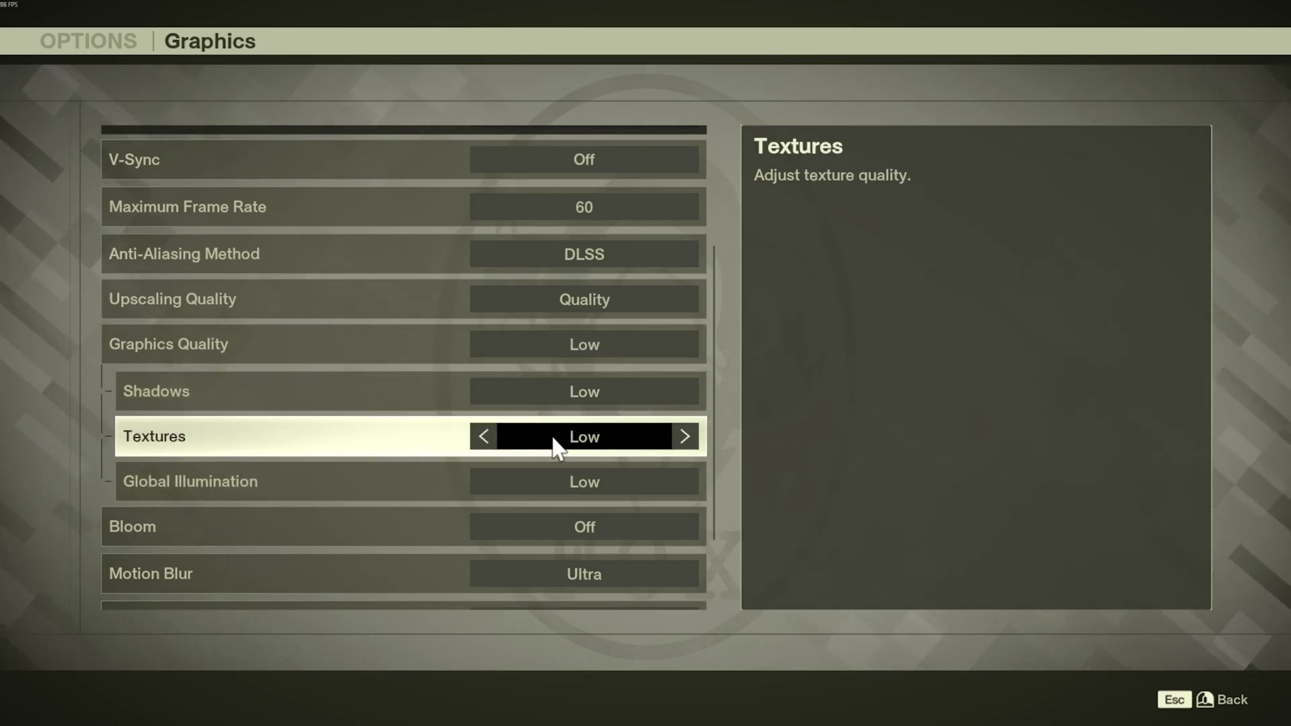
{"action": "key", "text": "Up"}
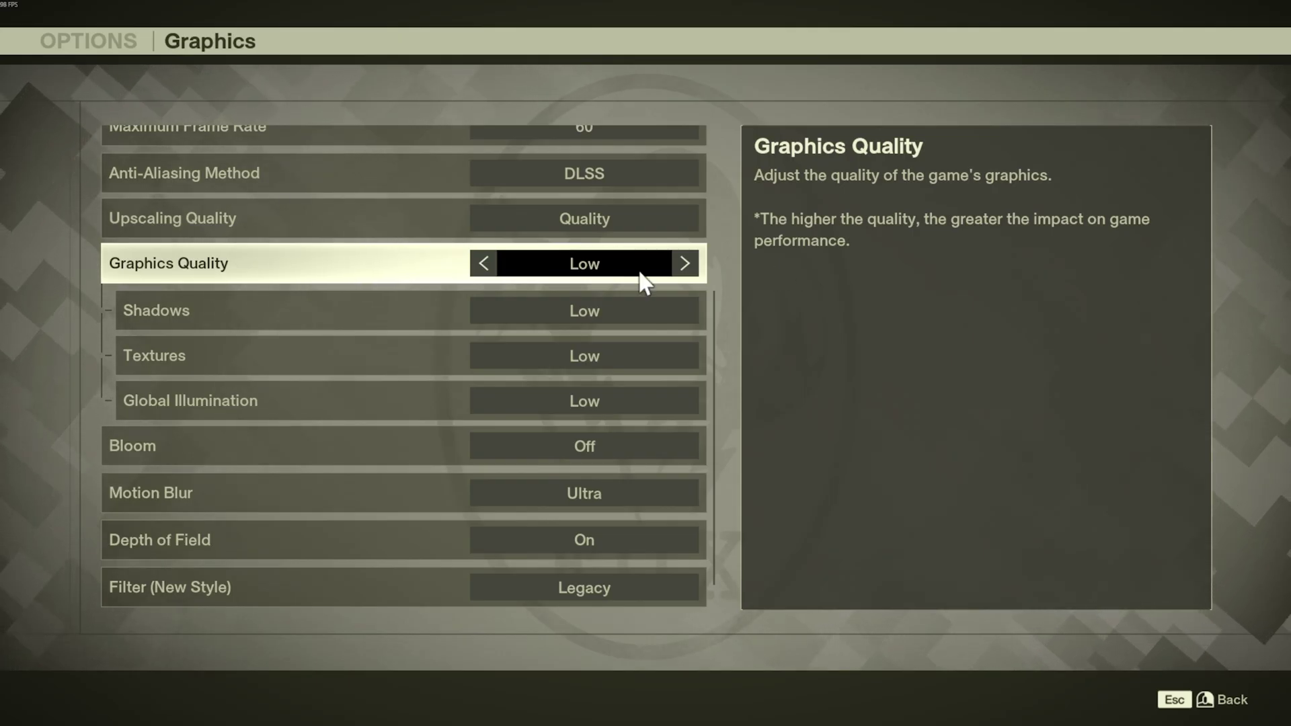
{"action": "key", "text": "Escape"}
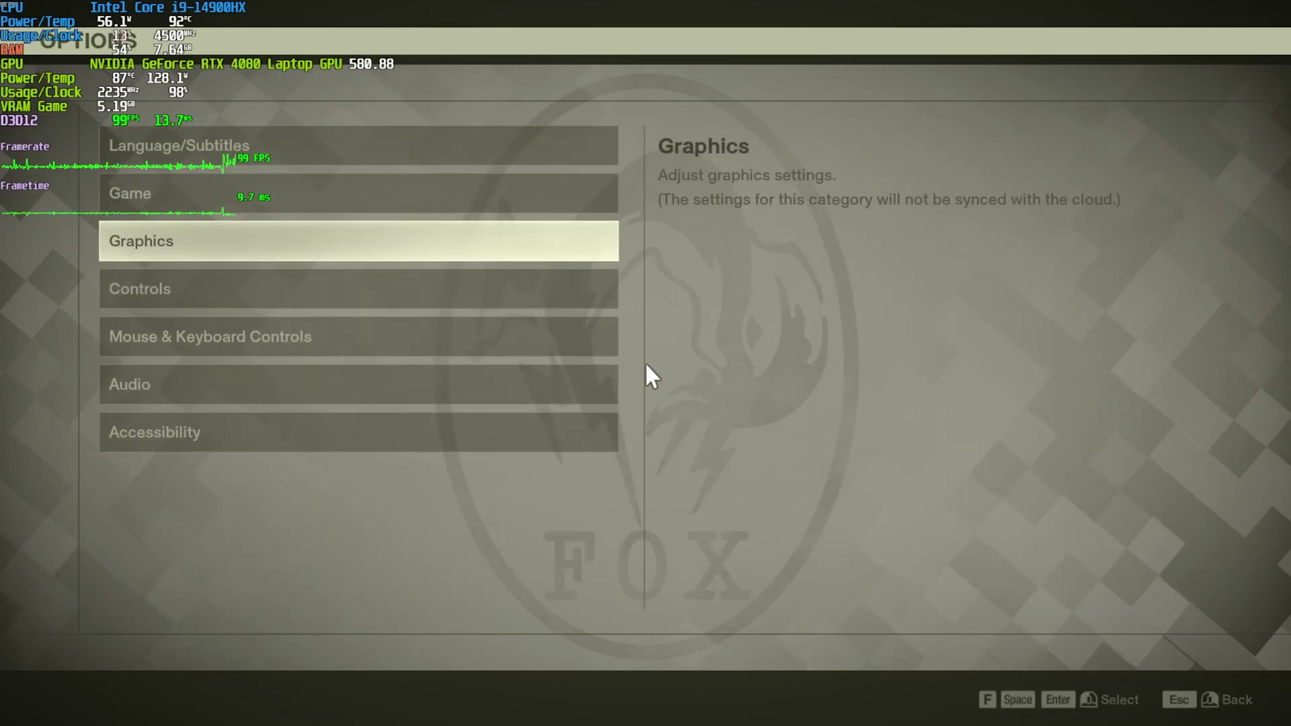
{"action": "key", "text": "Escape"}
{"action": "mouse_move", "coordinate": [646, 363]}
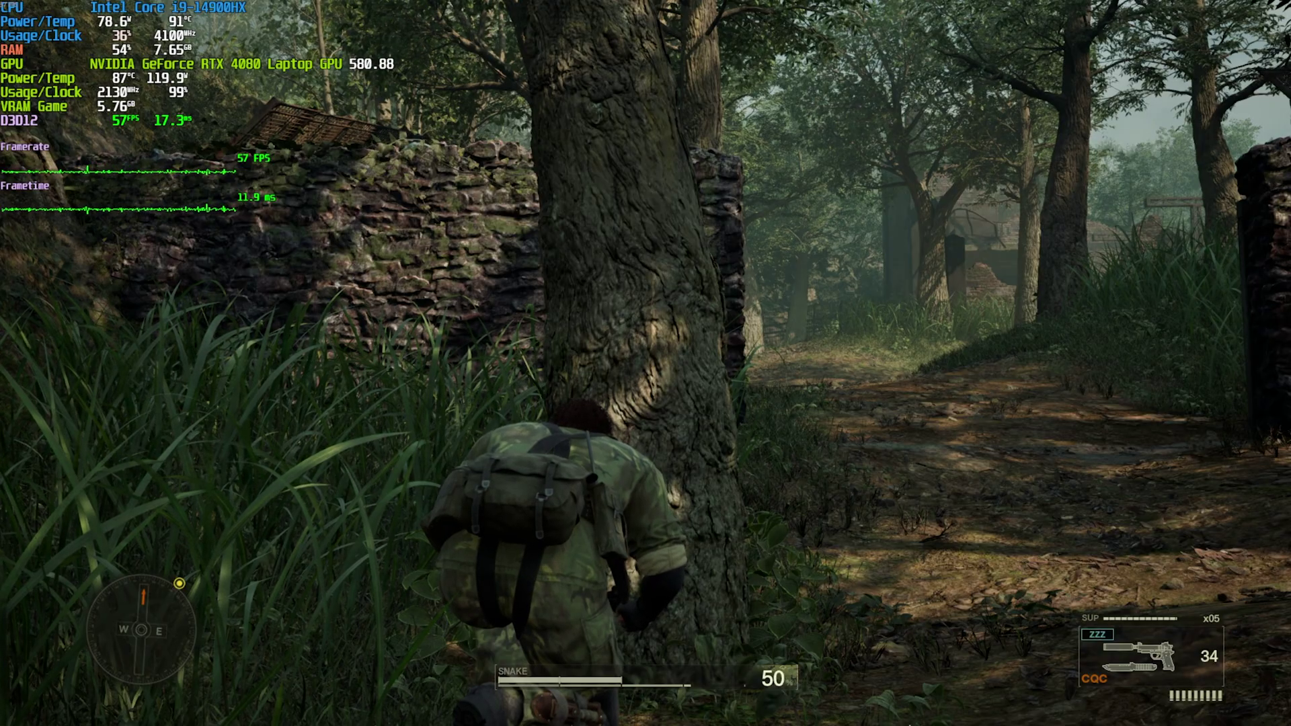
- Set the overall Graphics Quality to Low in the graphics options and return to the game
{"action": "key", "text": "Escape"}
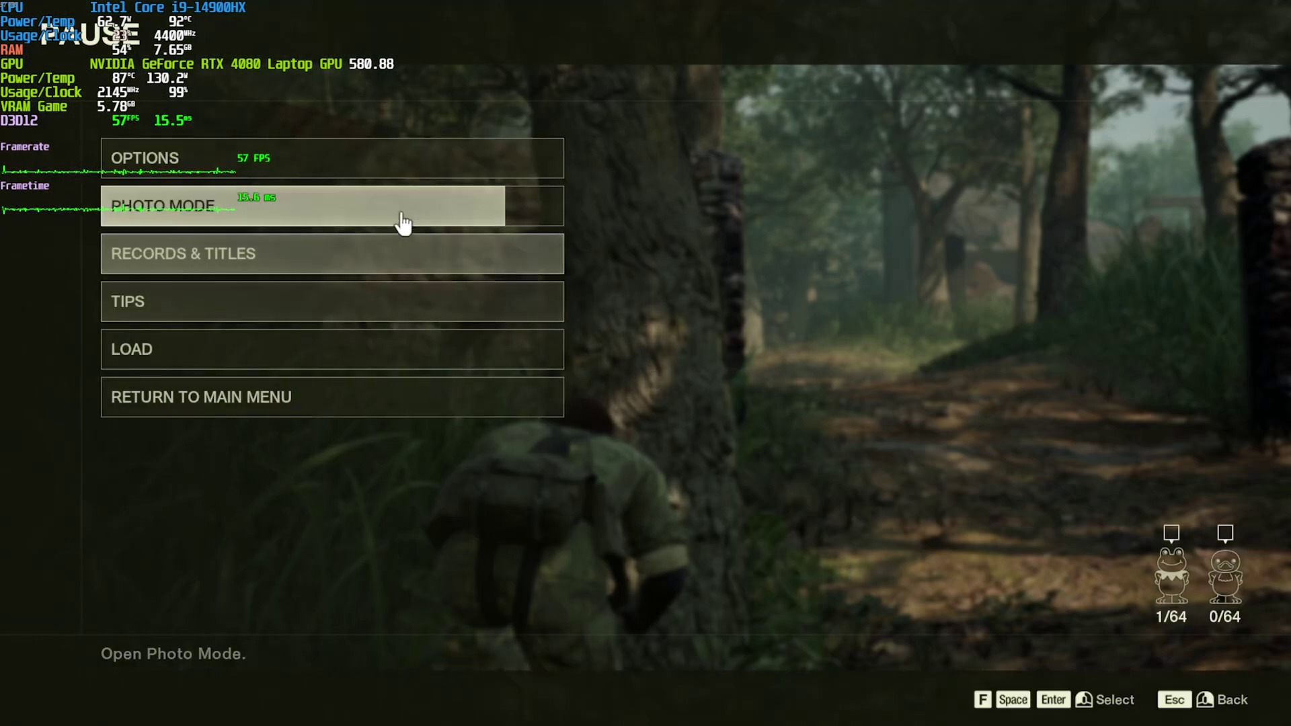
{"action": "left_click", "coordinate": [377, 176]}
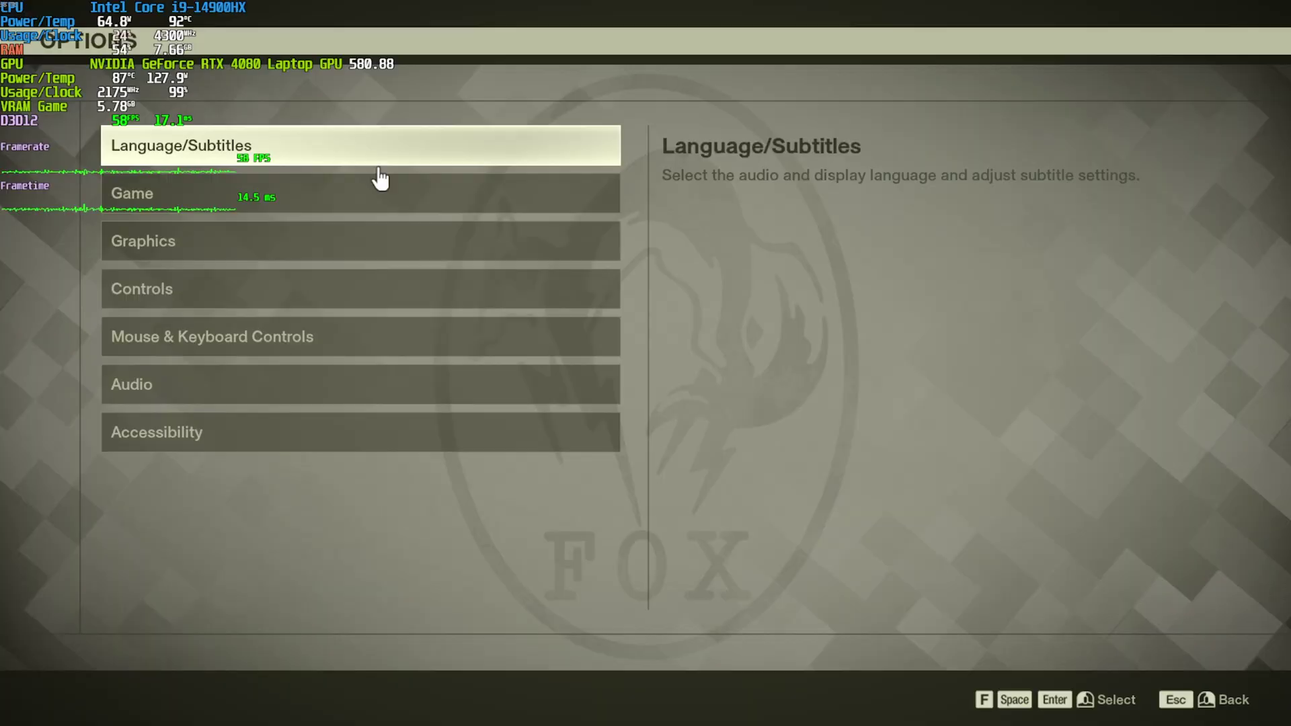
{"action": "left_click", "coordinate": [343, 244]}
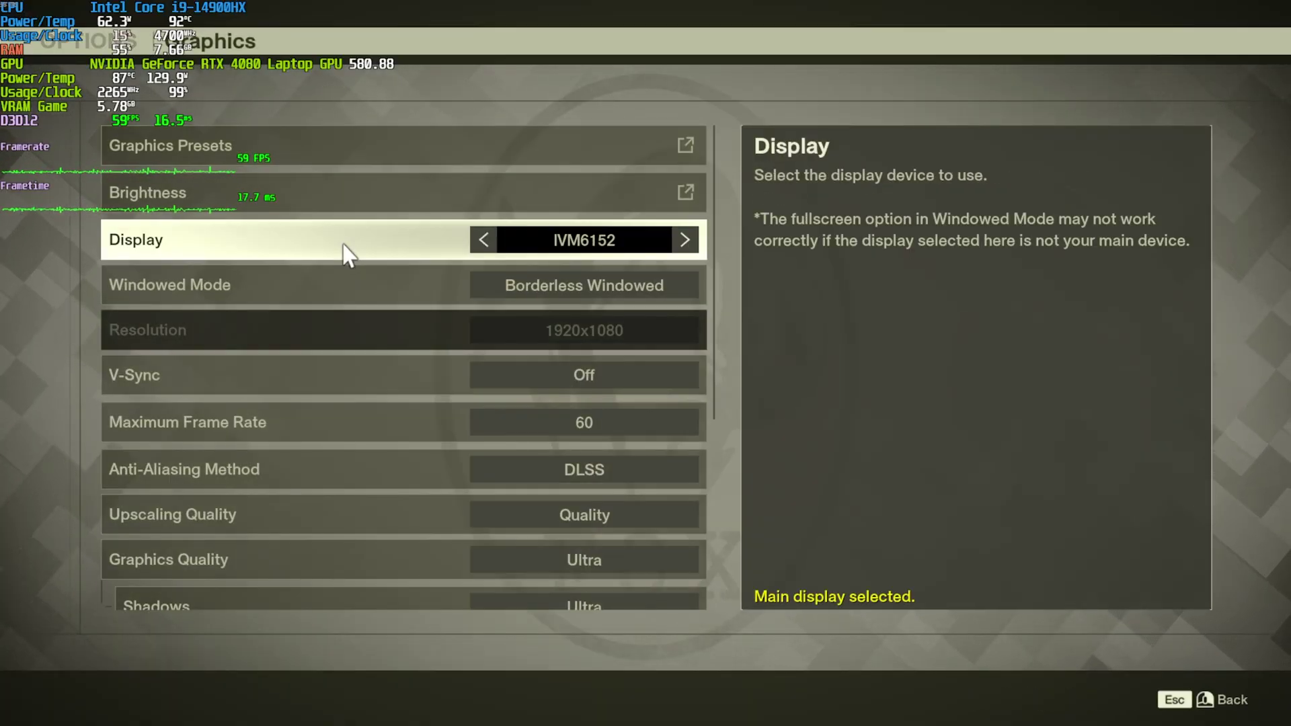
{"action": "scroll", "coordinate": [501, 384], "scroll_direction": "down", "scroll_amount": 3}
{"action": "left_click", "coordinate": [491, 404]}
{"action": "left_click", "coordinate": [491, 404]}
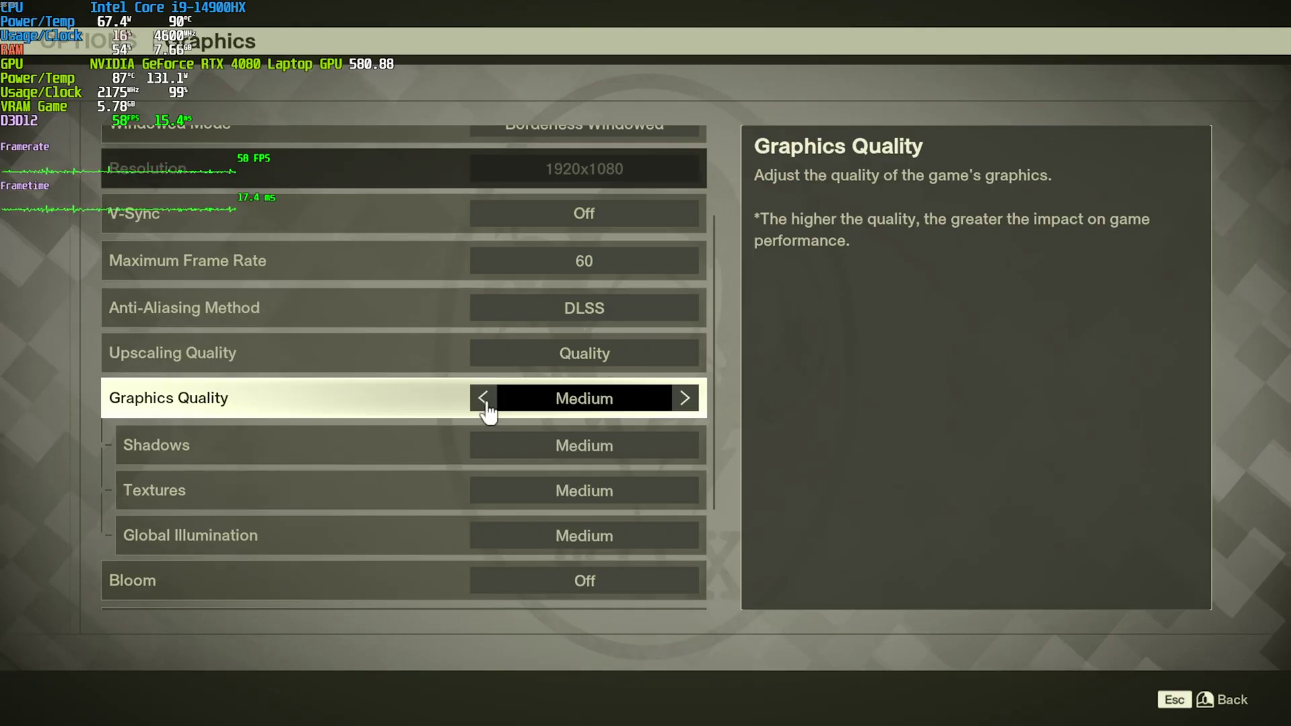
{"action": "left_click", "coordinate": [491, 403]}
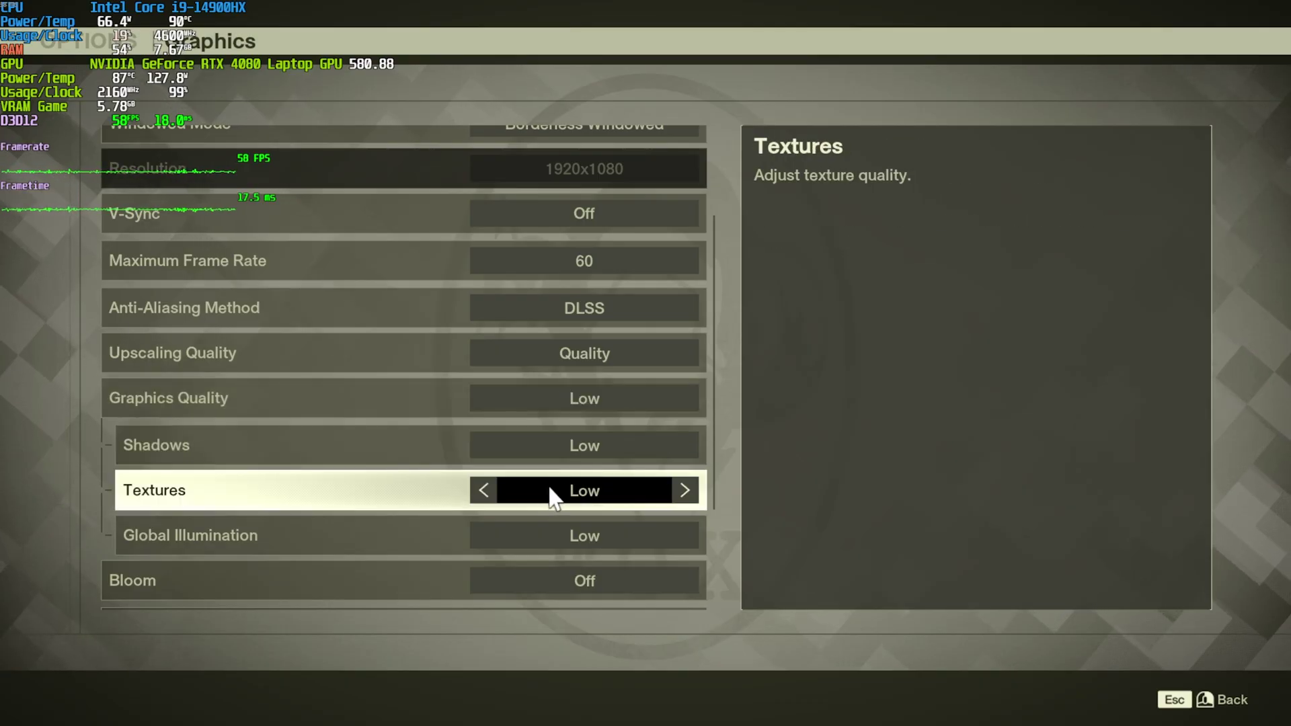
{"action": "key", "text": "Escape"}
{"action": "key", "text": "Escape"}
{"action": "key", "text": "Escape"}
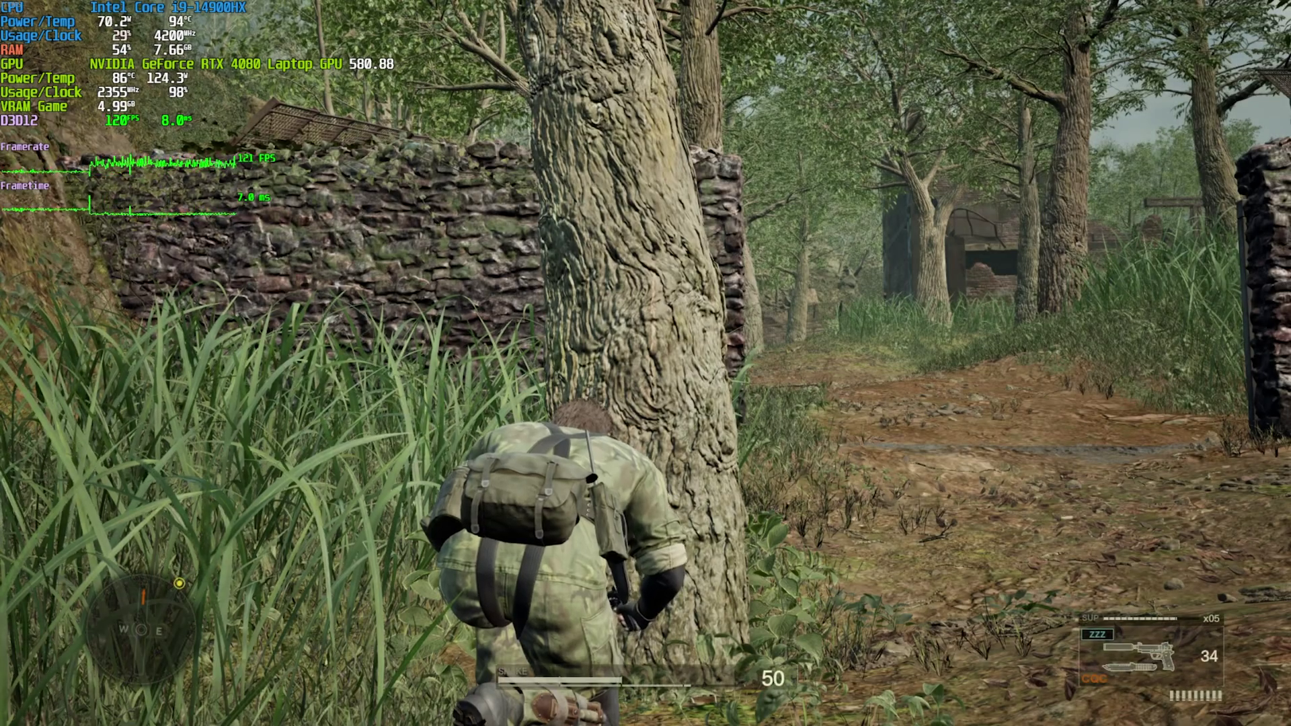
- Reopen the graphics options and set Textures to Ultra
{"action": "key", "text": "Escape"}
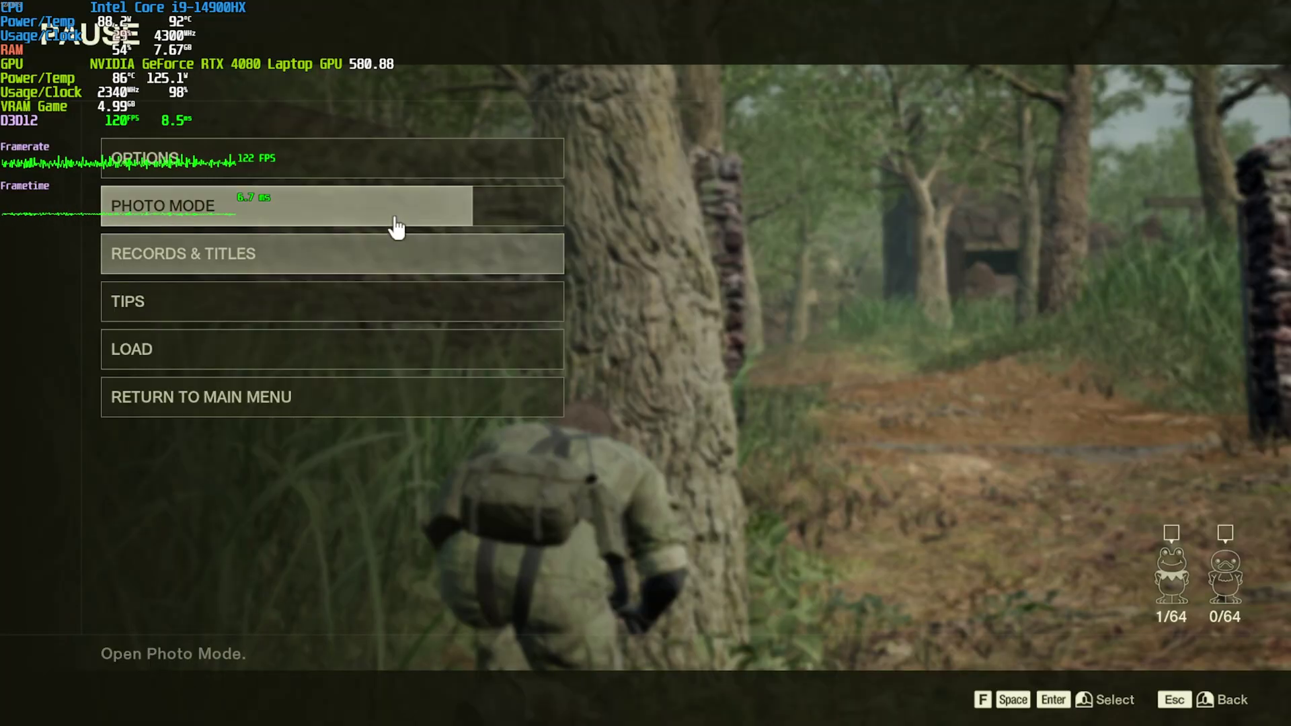
{"action": "left_click", "coordinate": [360, 171]}
{"action": "left_click", "coordinate": [437, 241]}
{"action": "scroll", "coordinate": [628, 474], "scroll_direction": "down", "scroll_amount": 3}
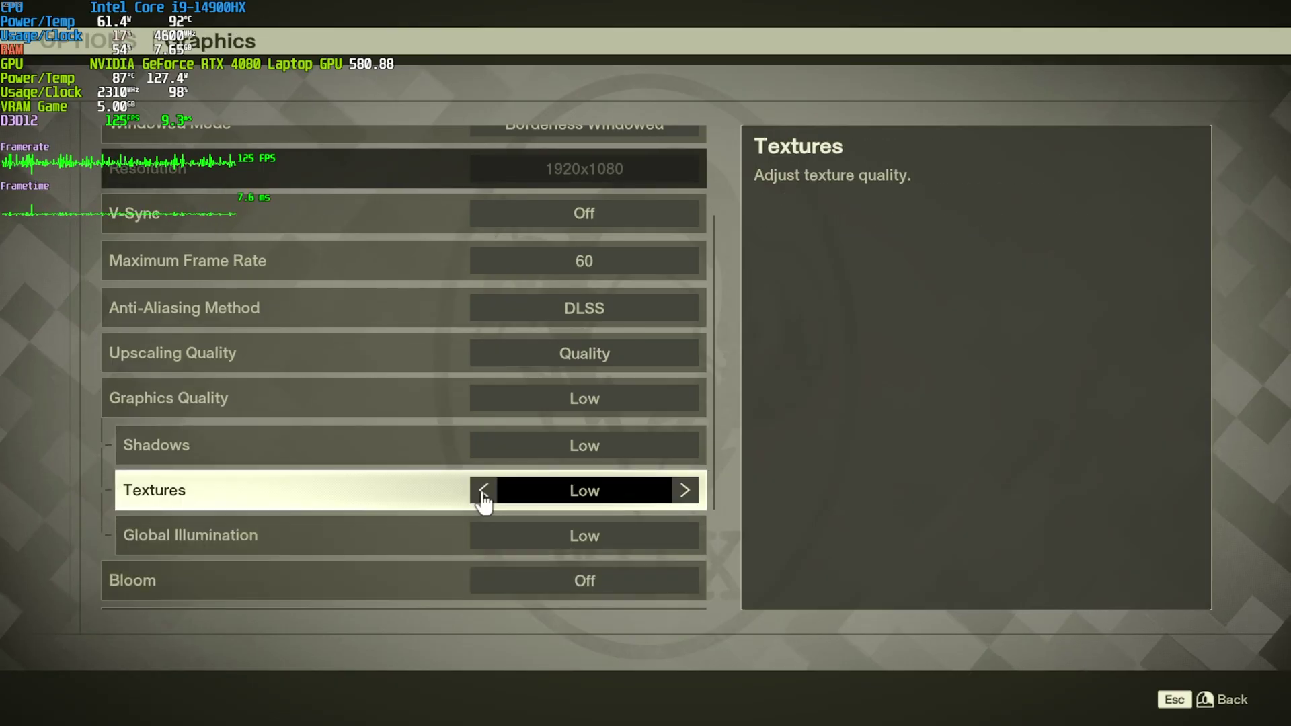
{"action": "left_click", "coordinate": [484, 501]}
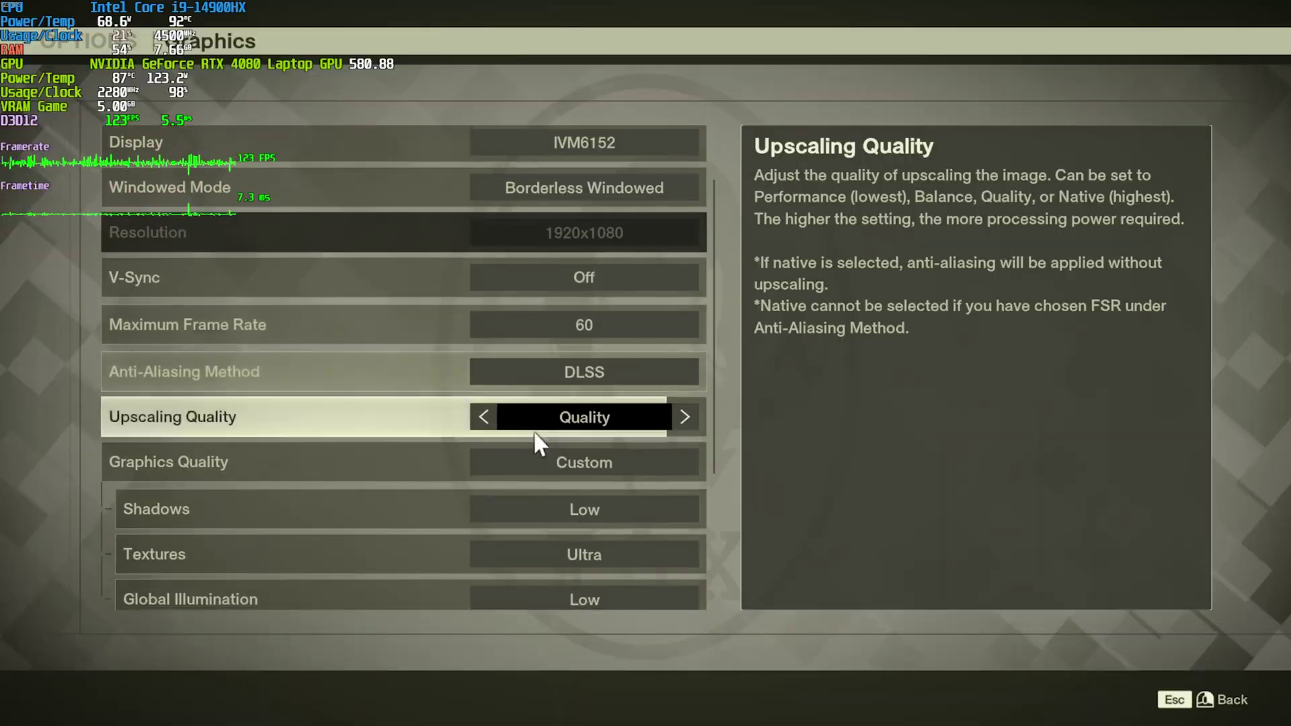
- Try the Shadows setting at Ultra and High, and set it to Medium
{"action": "scroll", "coordinate": [571, 433], "scroll_direction": "down", "scroll_amount": 3}
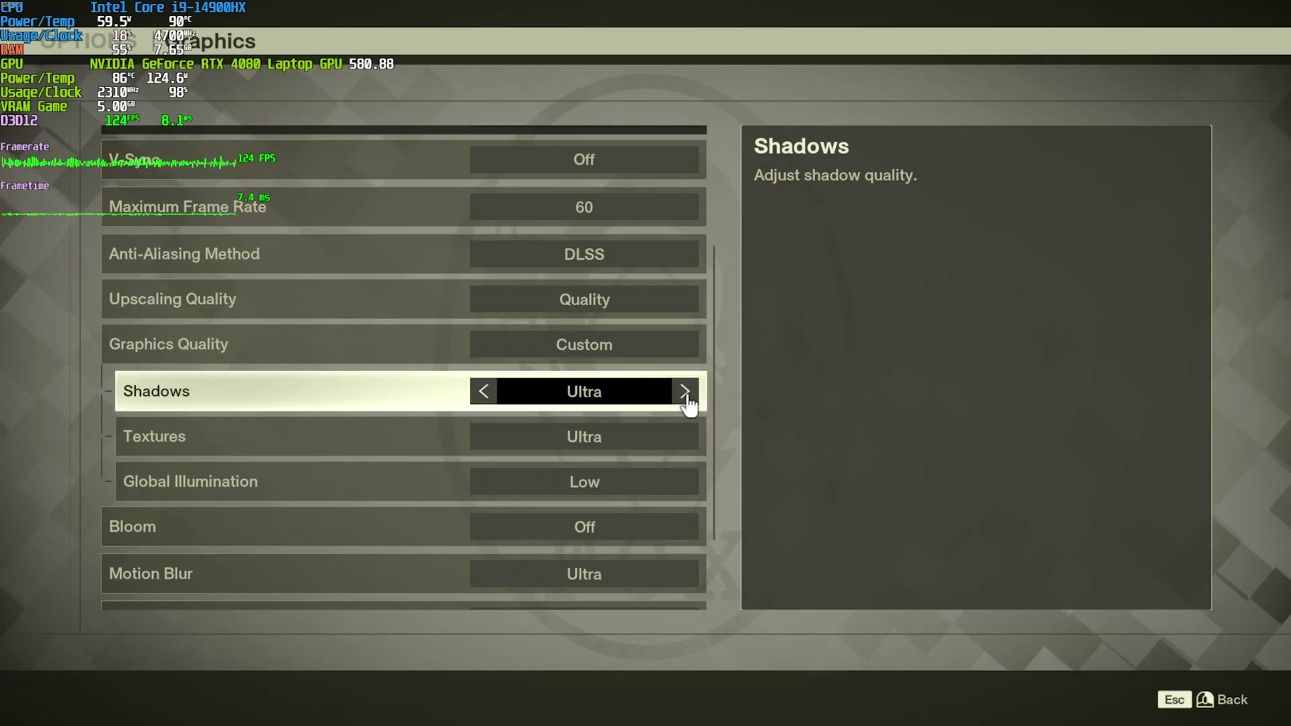
{"action": "left_click", "coordinate": [493, 393]}
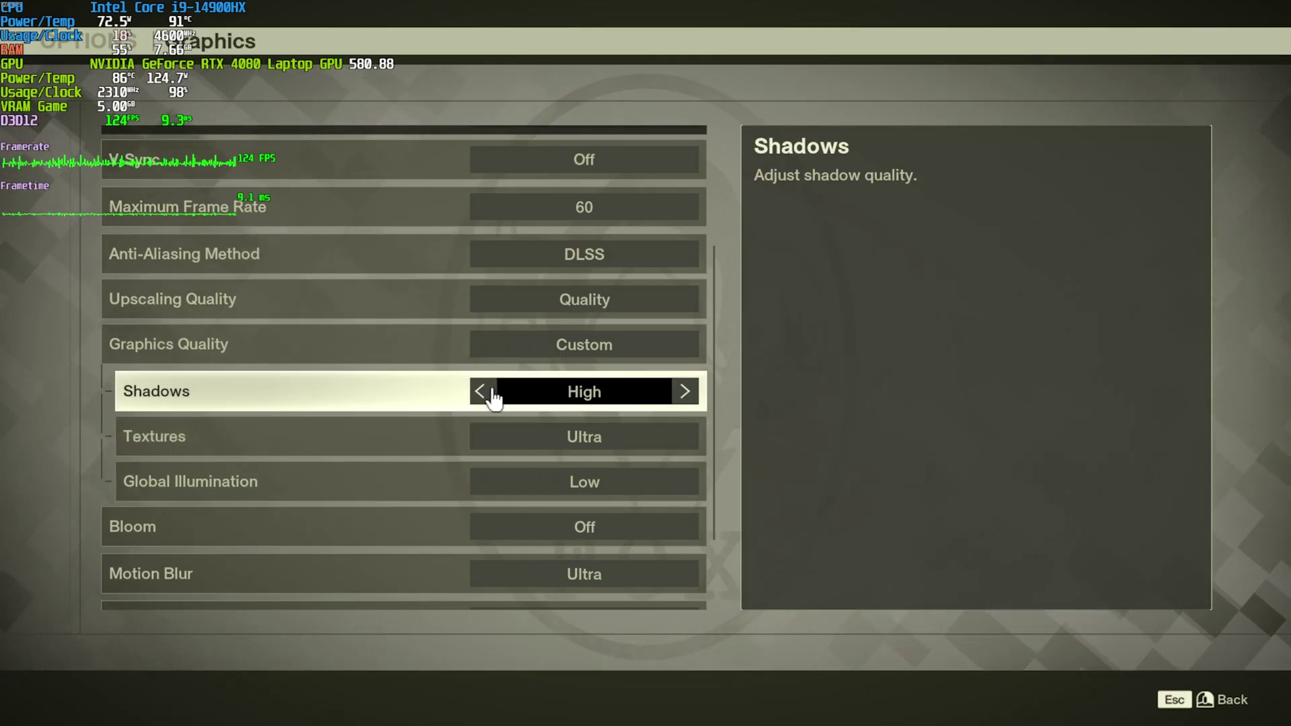
{"action": "left_click", "coordinate": [492, 395]}
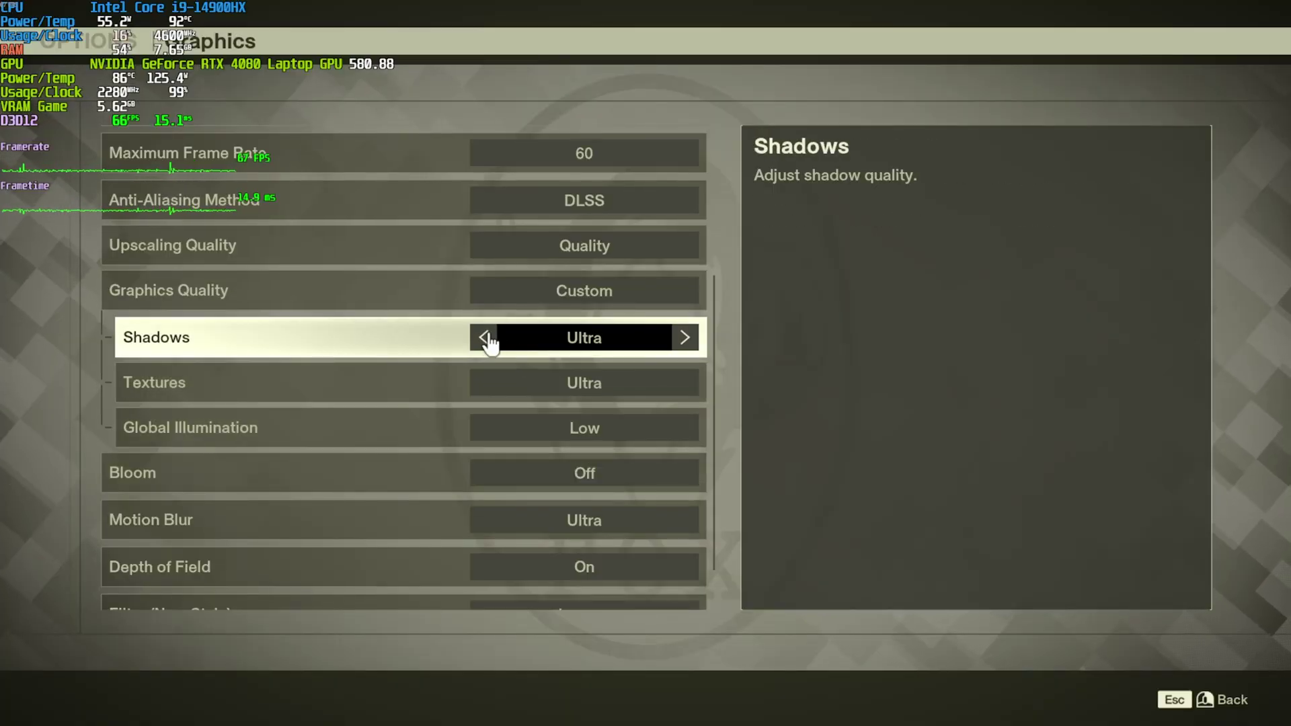
{"action": "left_click", "coordinate": [483, 338]}
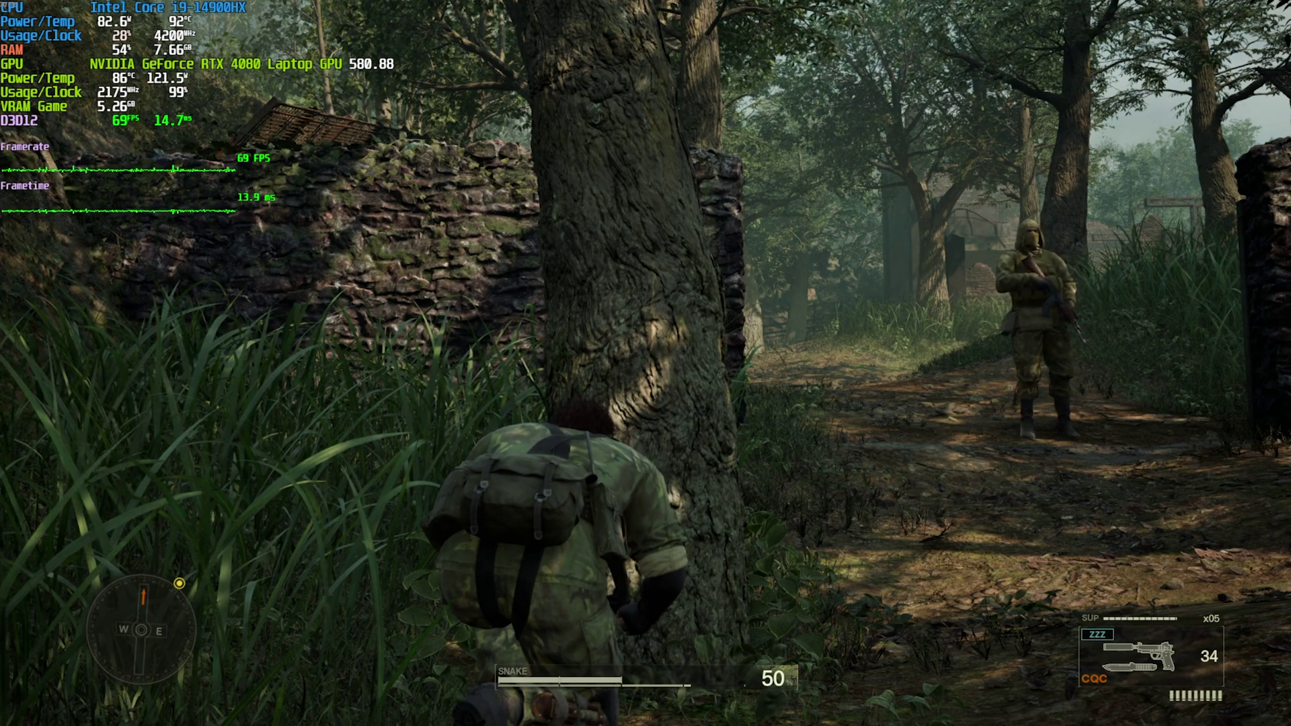
- Set Global Illumination to Medium in the graphics options and leave the settings
{"action": "key", "text": "Escape"}
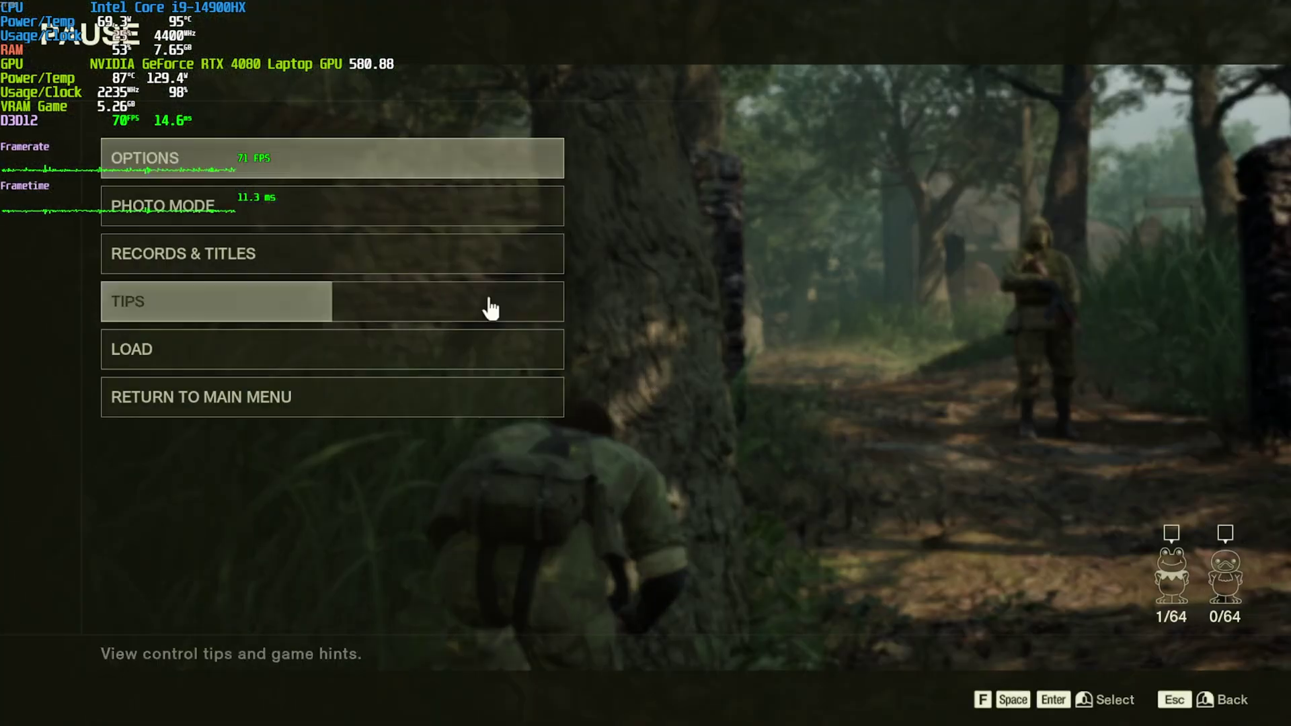
{"action": "left_click", "coordinate": [282, 166]}
{"action": "left_click", "coordinate": [358, 243]}
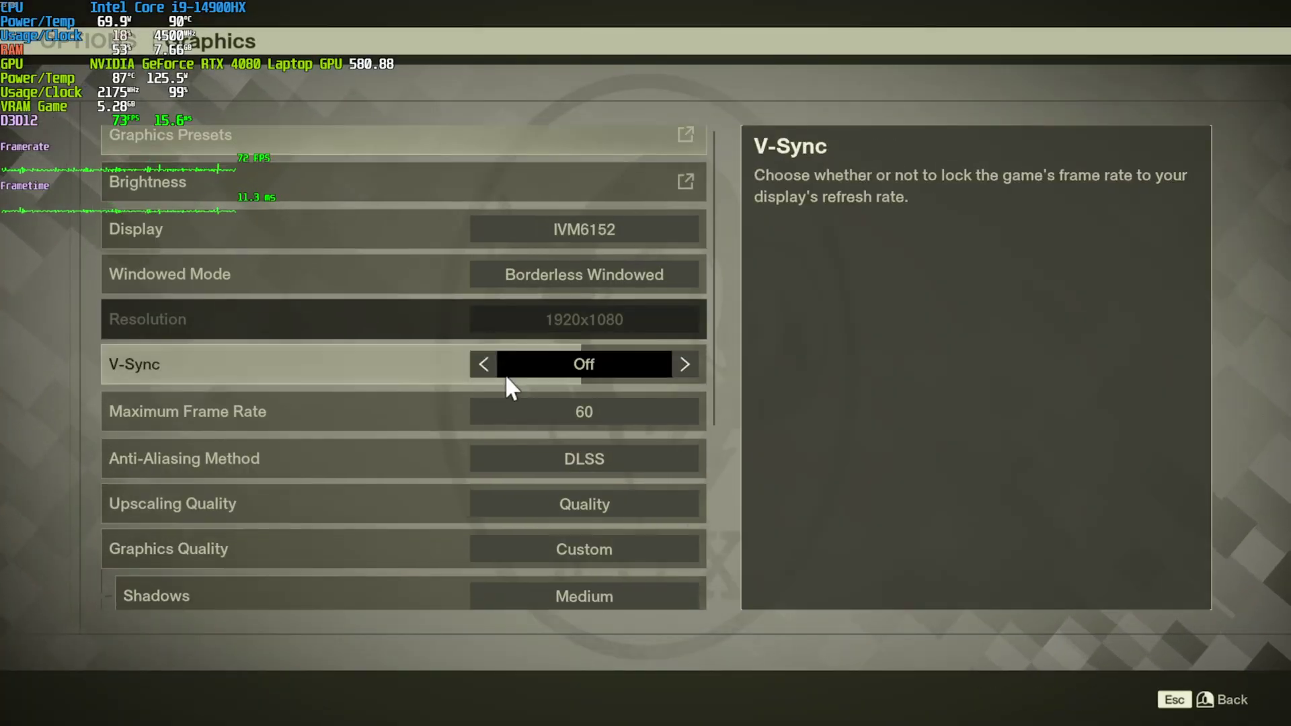
{"action": "scroll", "coordinate": [521, 423], "scroll_direction": "down", "scroll_amount": 5}
{"action": "left_click", "coordinate": [481, 462]}
{"action": "left_click", "coordinate": [481, 461]}
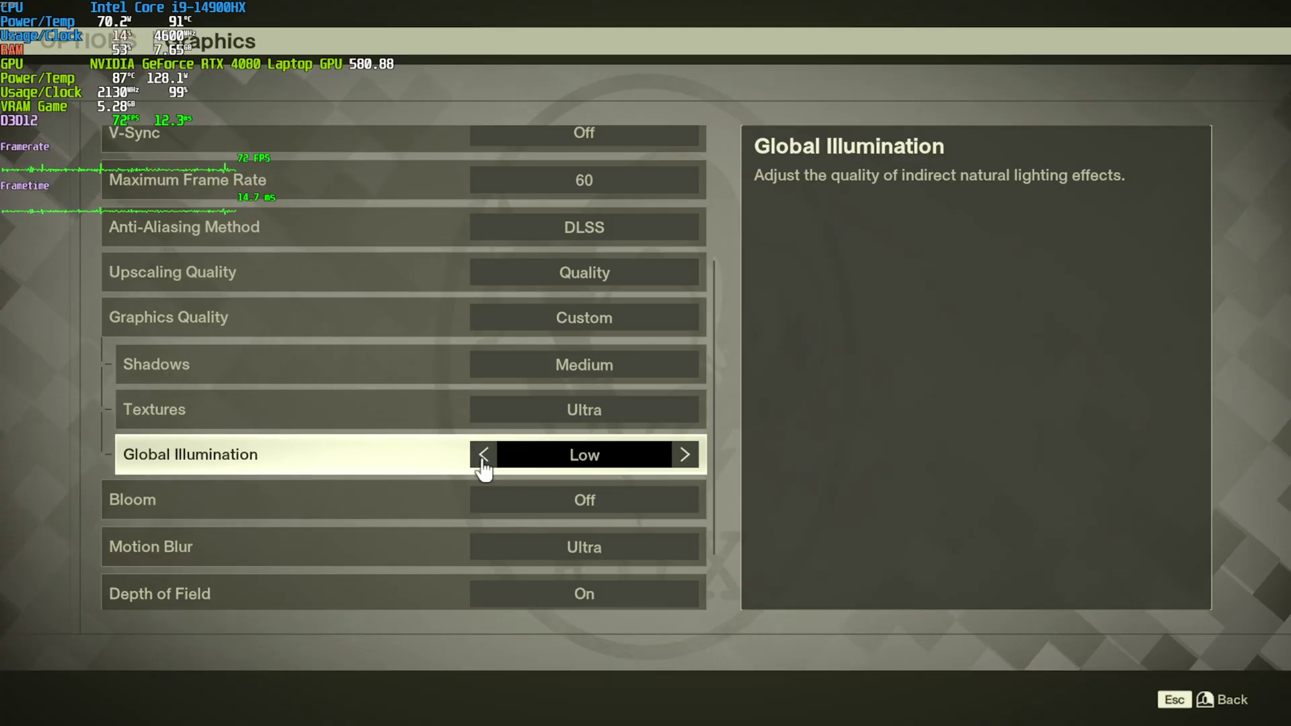
{"action": "left_click", "coordinate": [613, 462]}
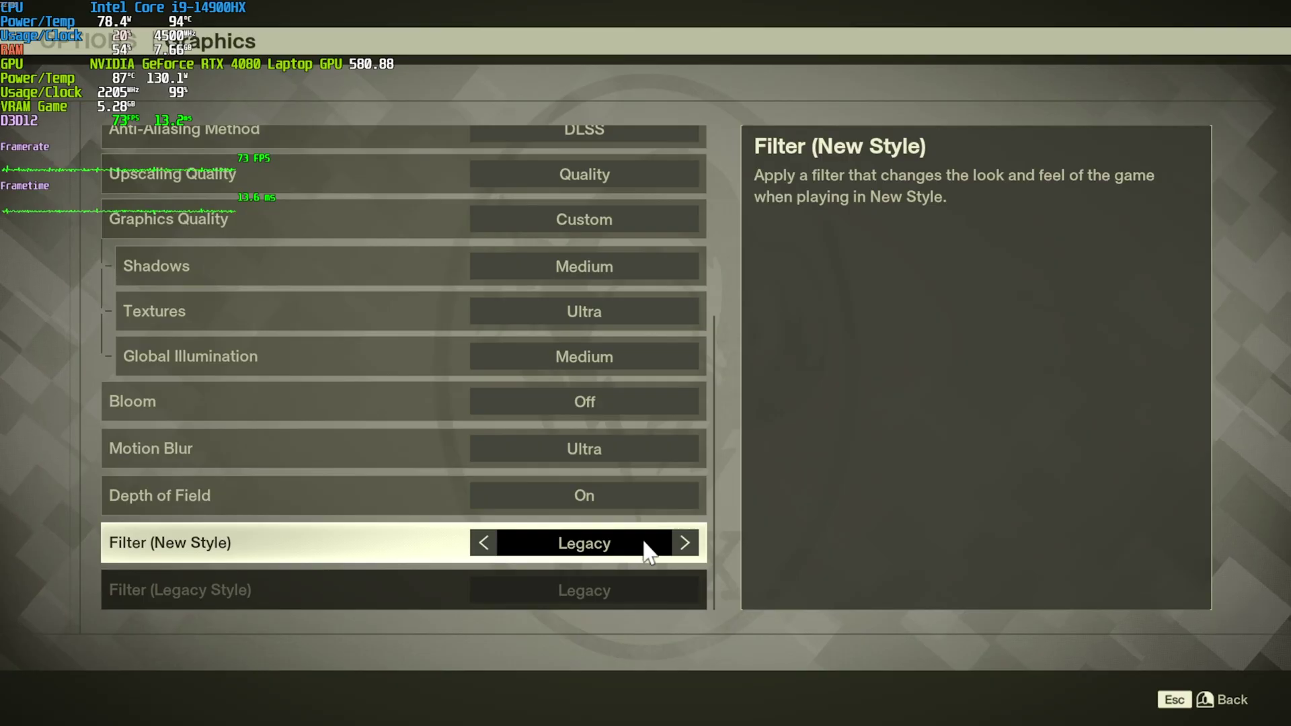
{"action": "key", "text": "Escape"}
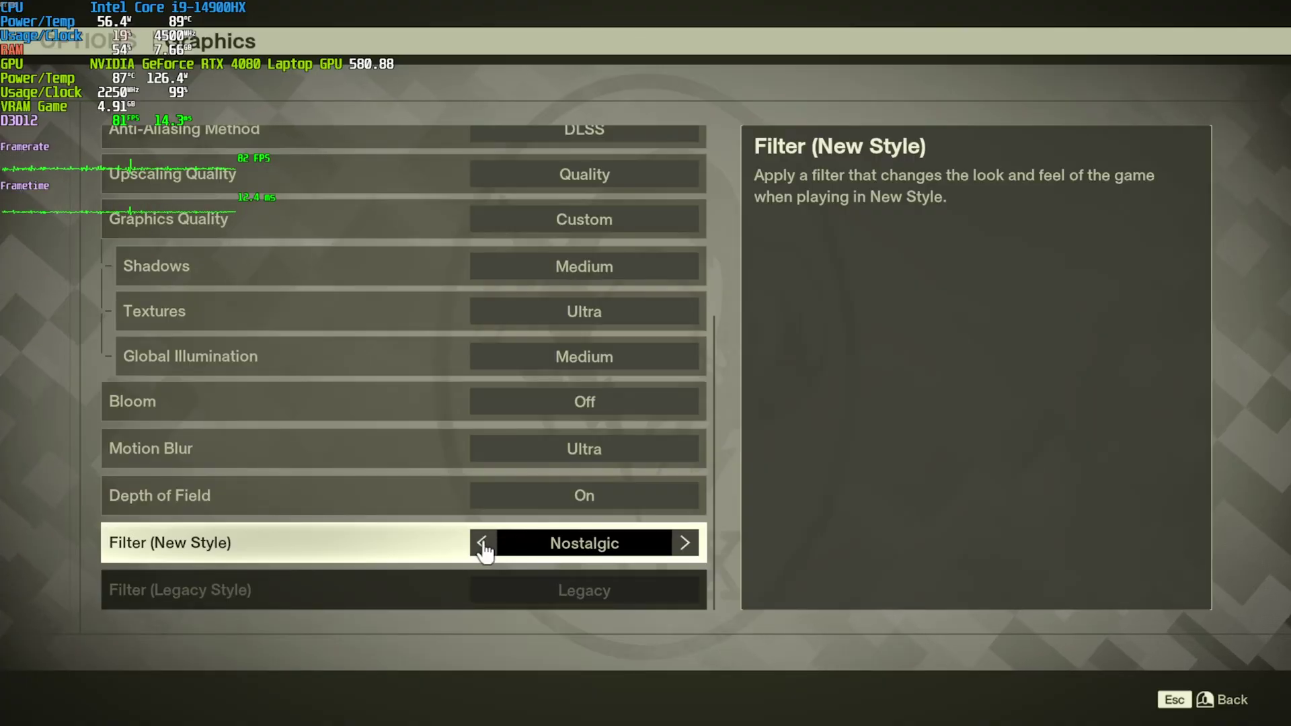
- Cycle through the Filter (New Style) choices, including Action Movie, and return to the pause menu
{"action": "left_click", "coordinate": [484, 545]}
{"action": "left_click", "coordinate": [483, 544]}
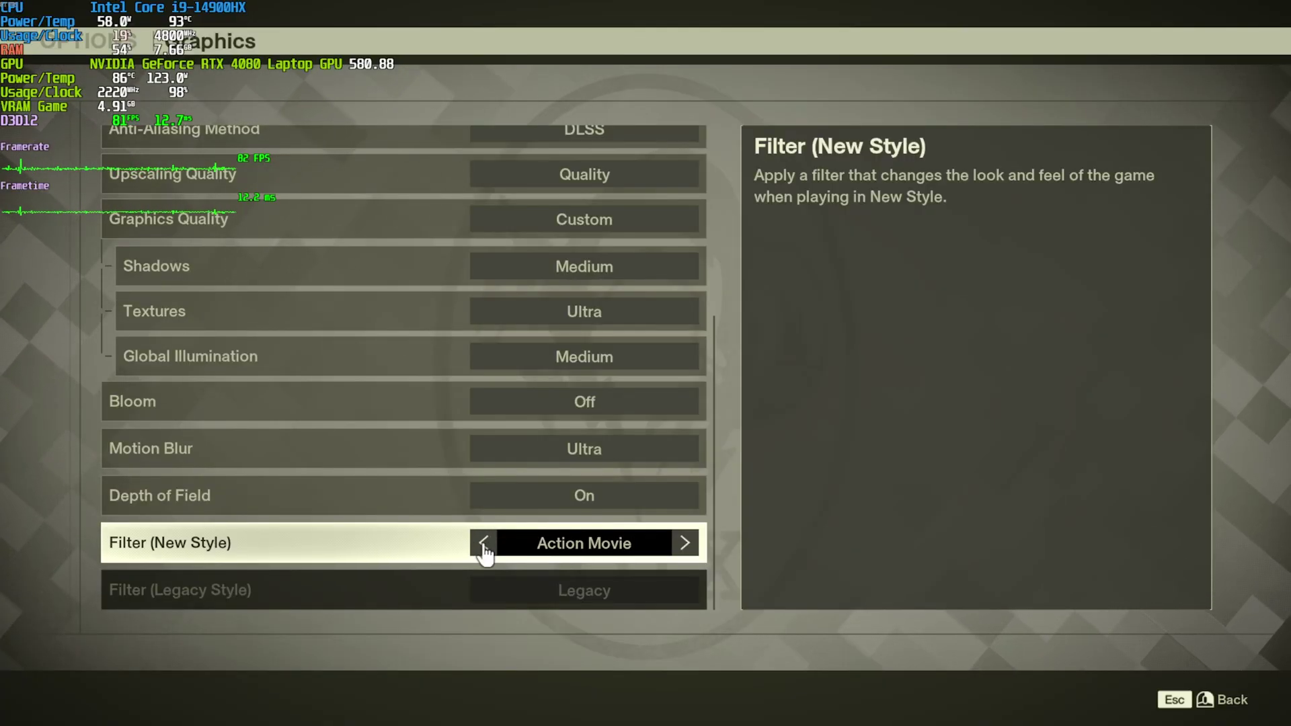
{"action": "left_click", "coordinate": [483, 544]}
{"action": "left_click", "coordinate": [484, 545]}
{"action": "scroll", "coordinate": [577, 567], "scroll_direction": "up", "scroll_amount": 2}
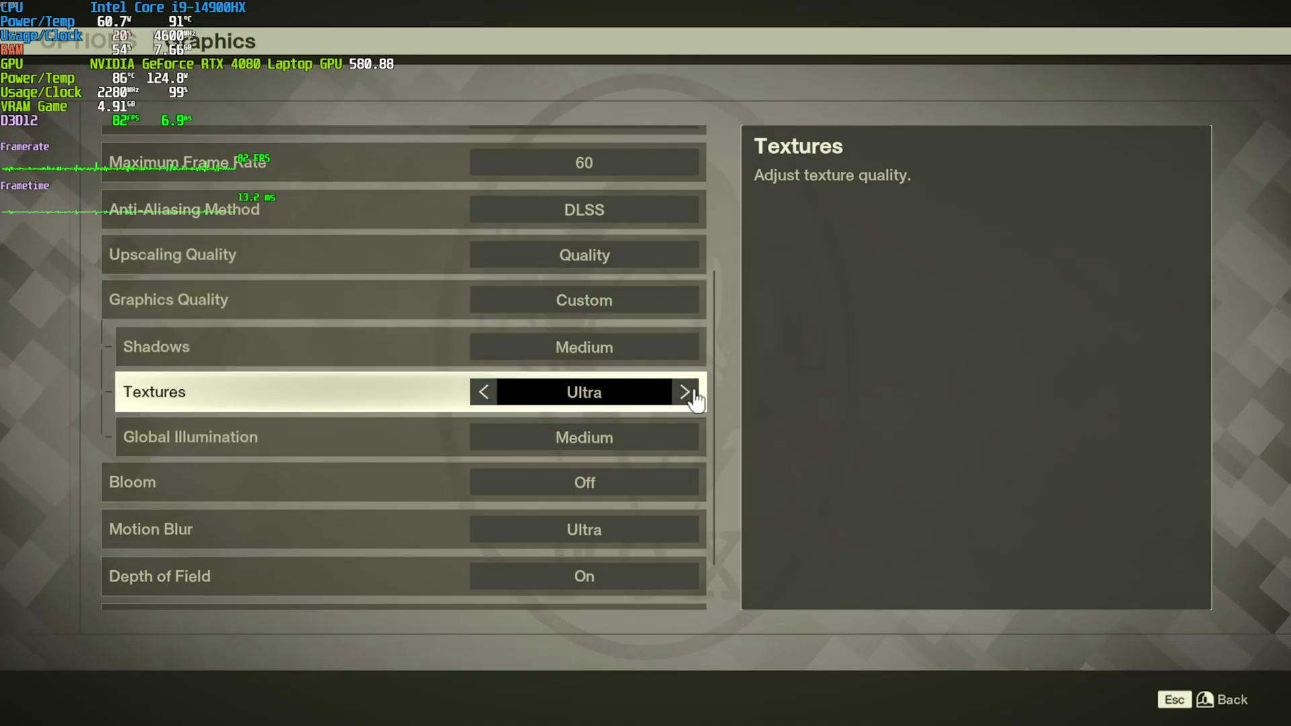
{"action": "scroll", "coordinate": [714, 397], "scroll_direction": "up", "scroll_amount": 5}
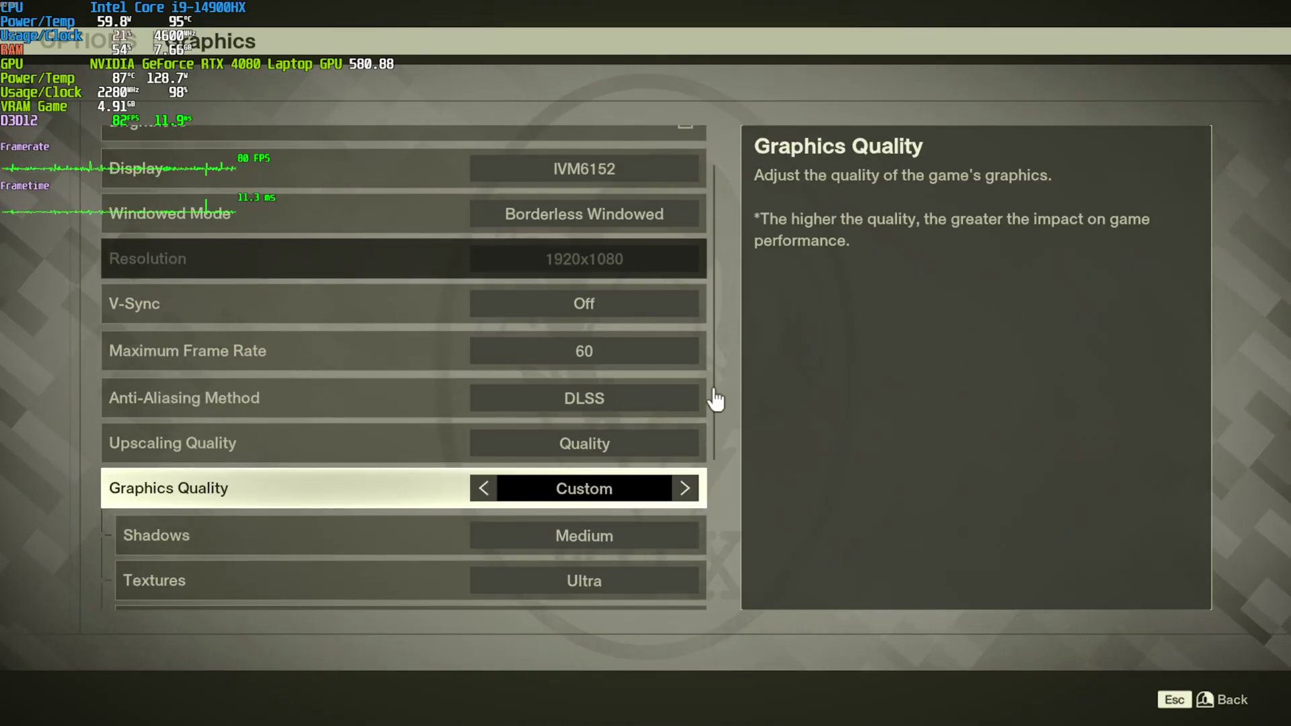
{"action": "scroll", "coordinate": [715, 399], "scroll_direction": "up", "scroll_amount": 2}
{"action": "key", "text": "Escape"}
{"action": "key", "text": "Escape"}
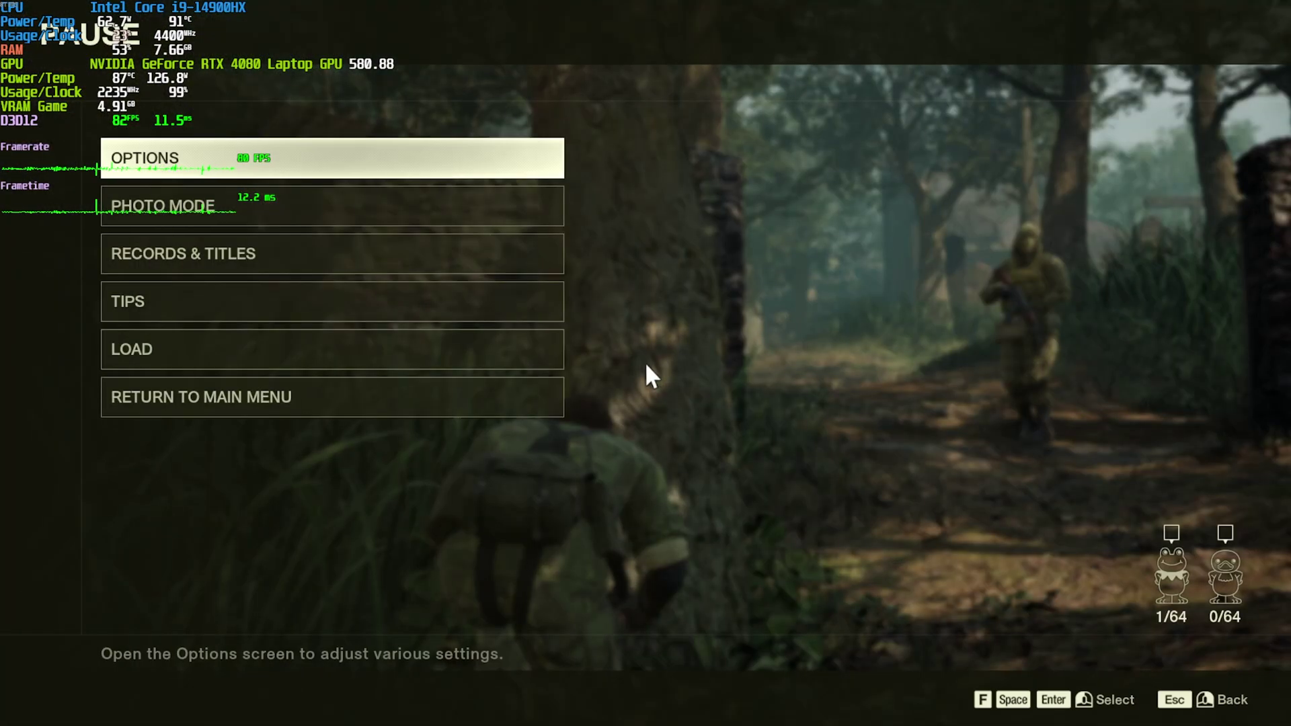
- Resume the game to check the picture, pause again and choose to return to the main menu
{"action": "key", "text": "Escape"}
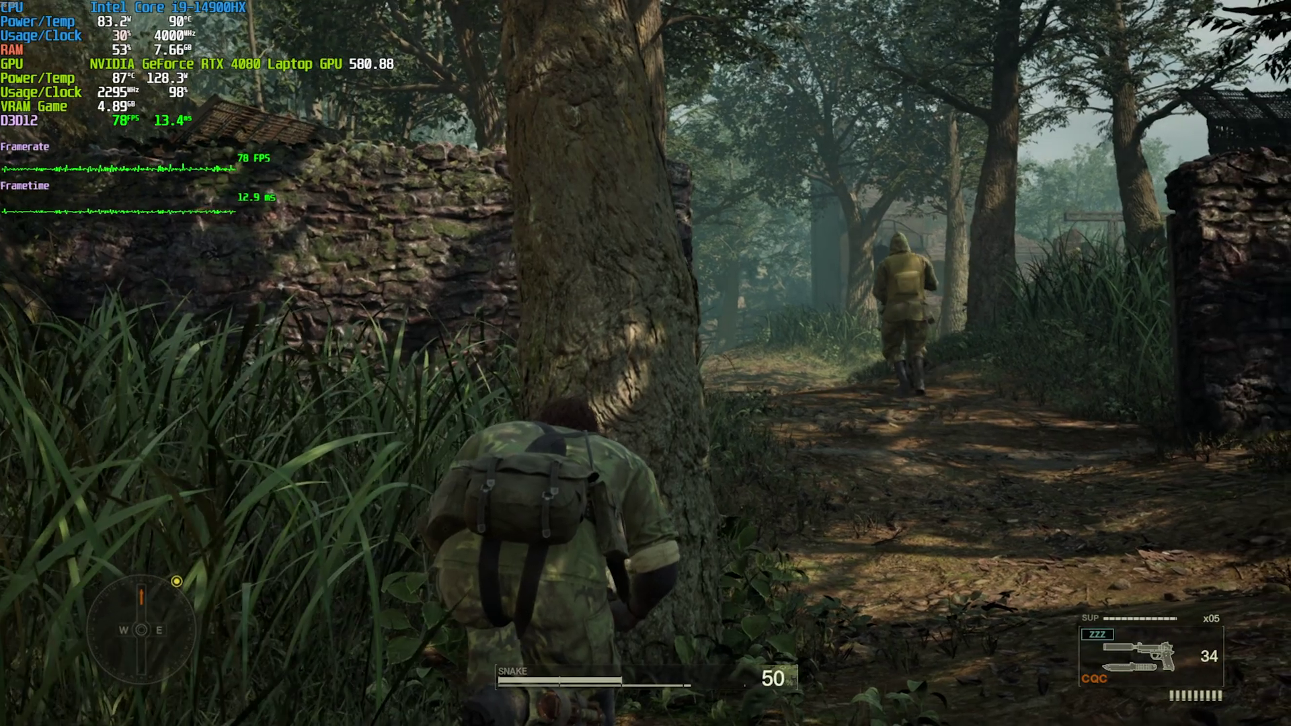
{"action": "key", "text": "Escape"}
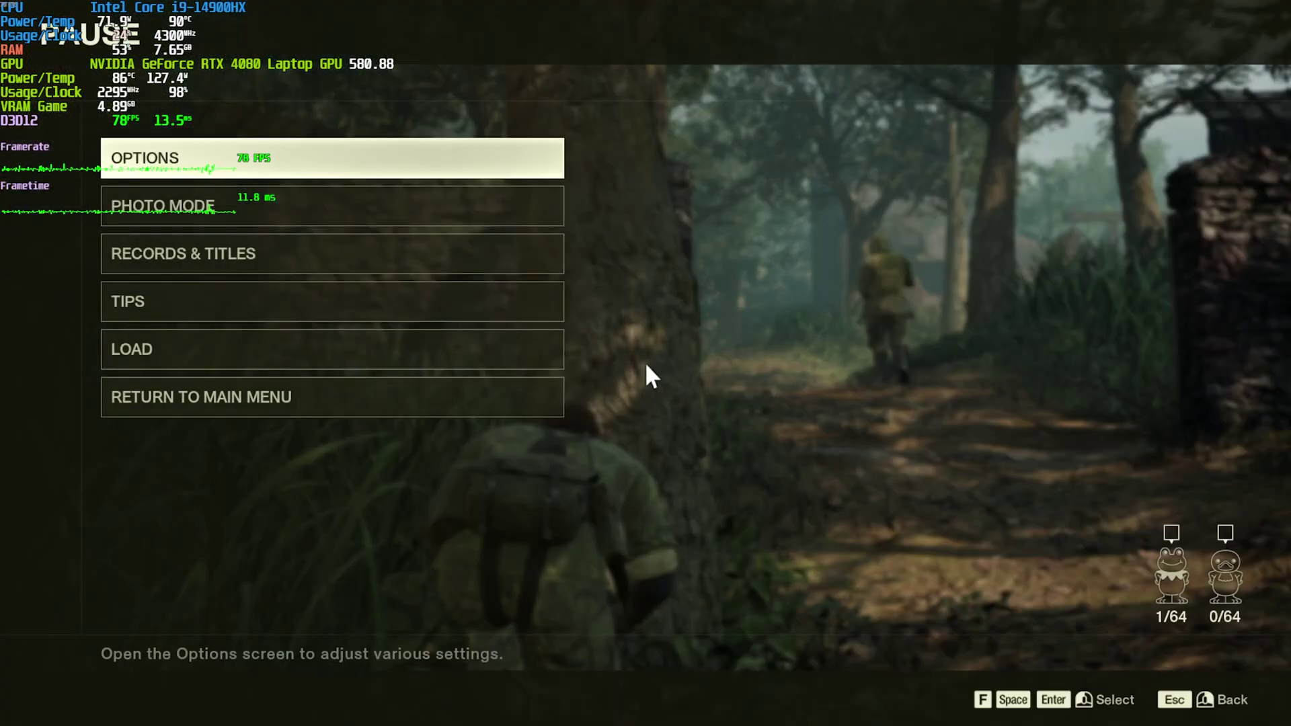
{"action": "left_click", "coordinate": [476, 410]}
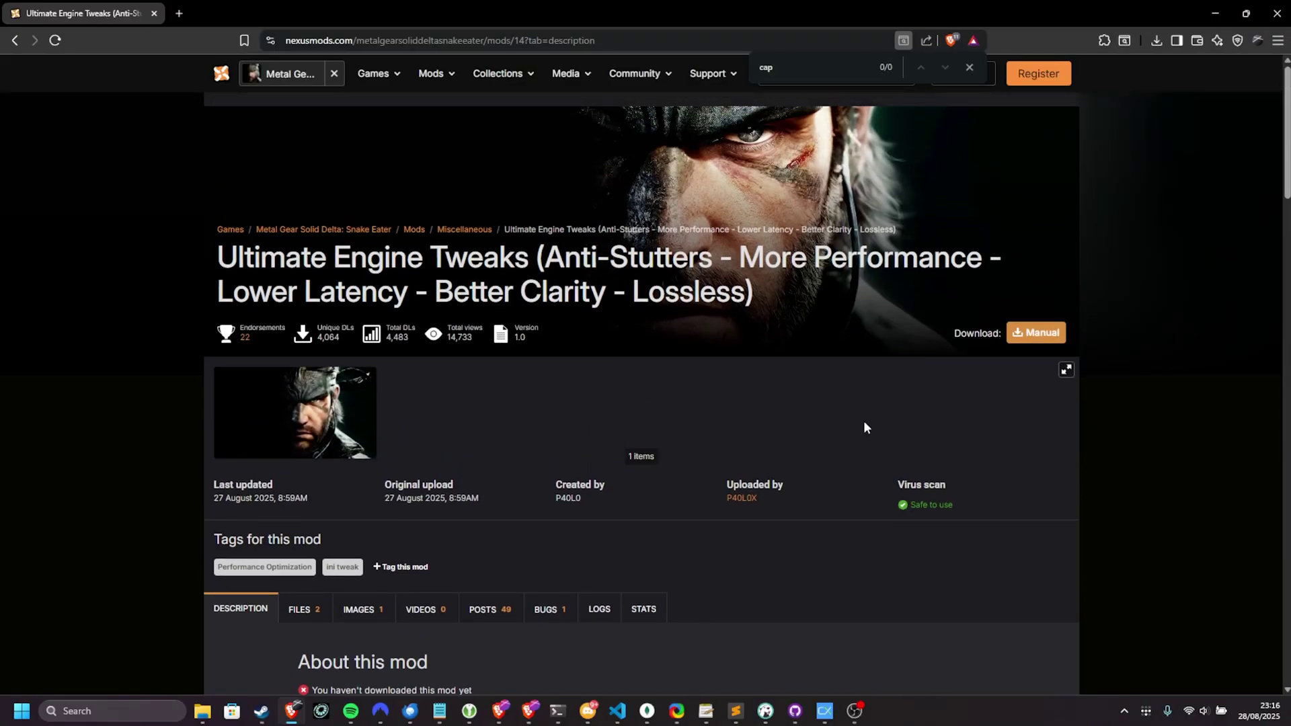
- Browse the trending and new mods for Metal Gear Solid Delta: Snake Eater on Nexus Mods in the browser
{"action": "key", "text": "ctrl+Tab"}
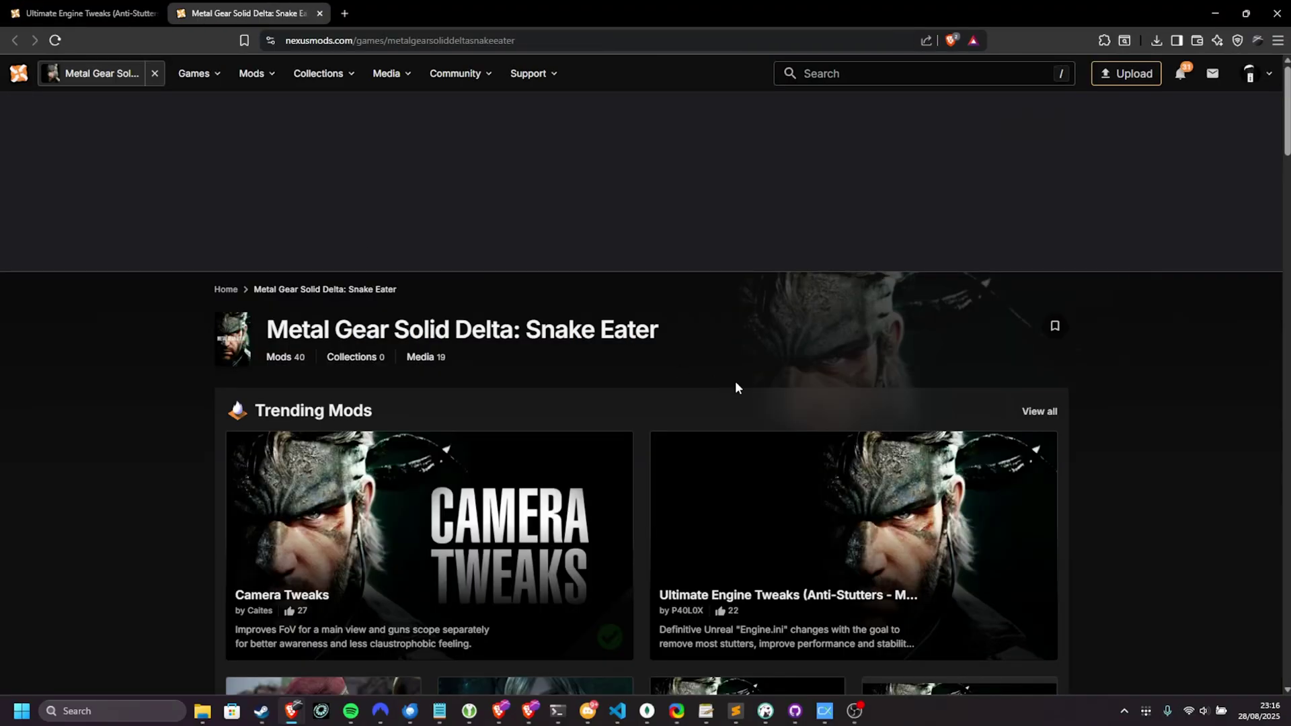
{"action": "scroll", "coordinate": [737, 355], "scroll_direction": "down", "scroll_amount": 5}
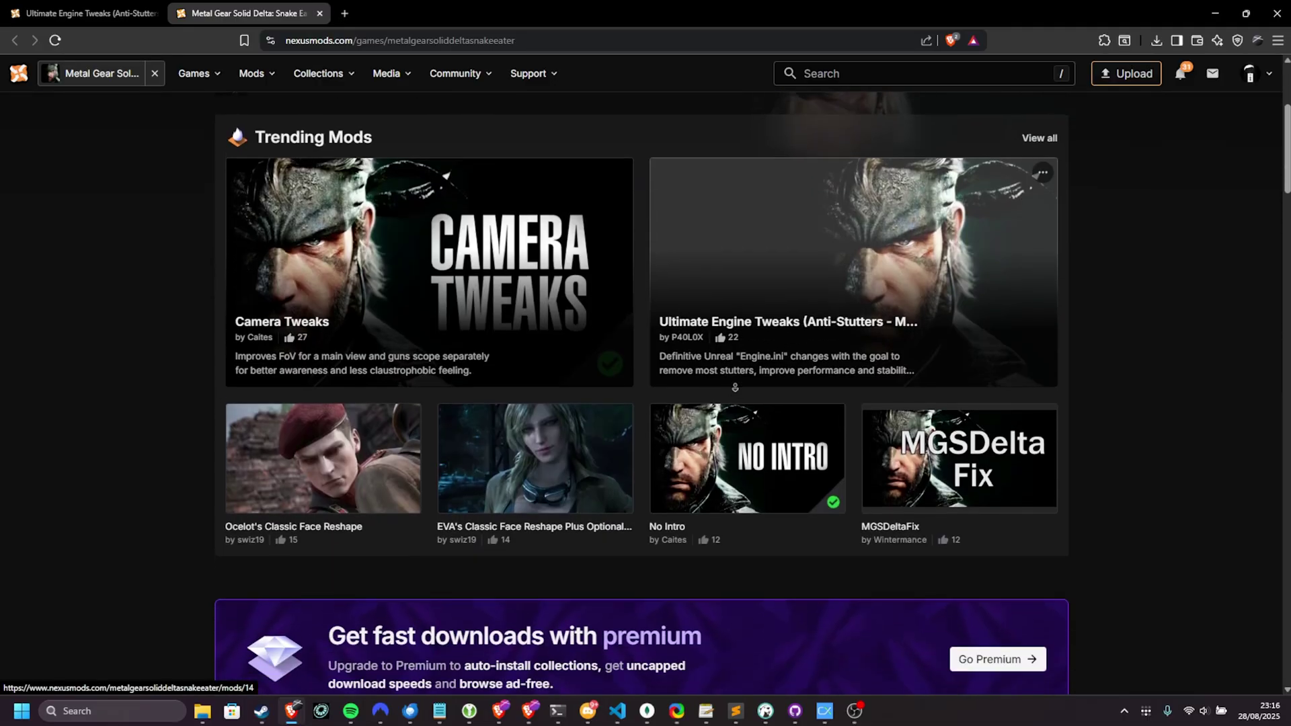
{"action": "scroll", "coordinate": [735, 390], "scroll_direction": "down", "scroll_amount": 6}
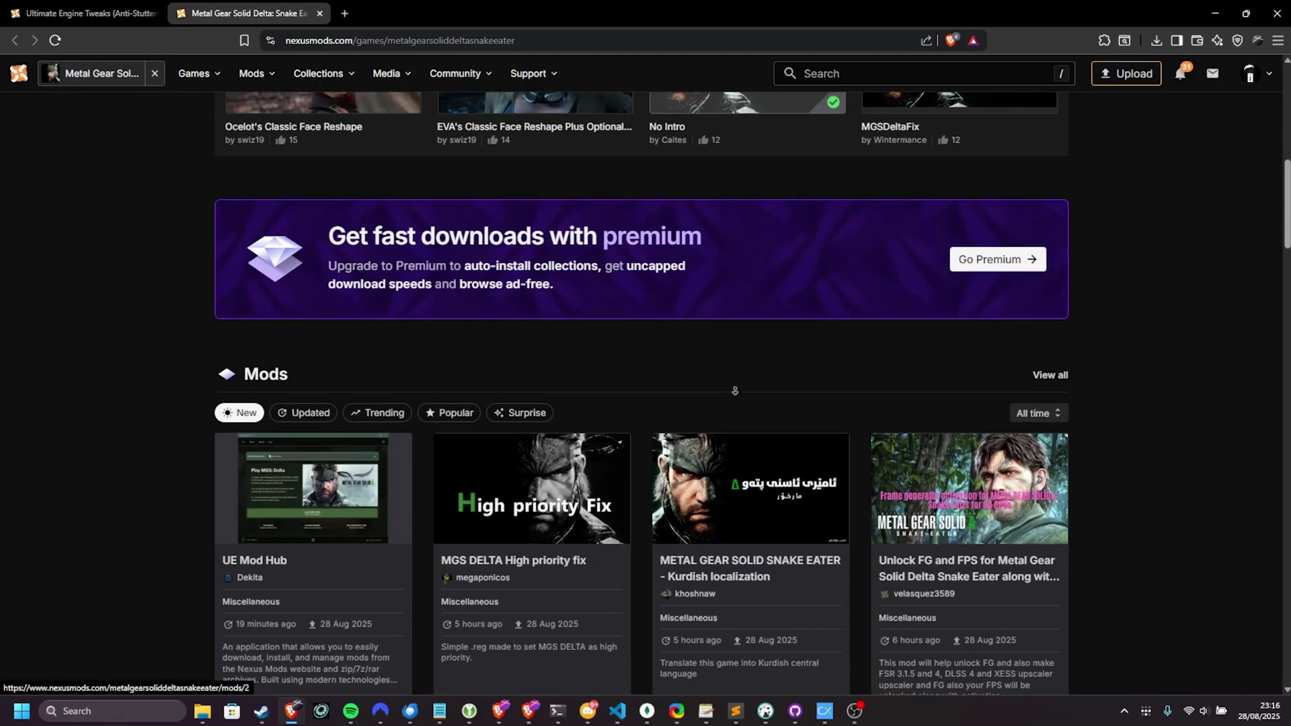
{"action": "scroll", "coordinate": [946, 504], "scroll_direction": "down", "scroll_amount": 4}
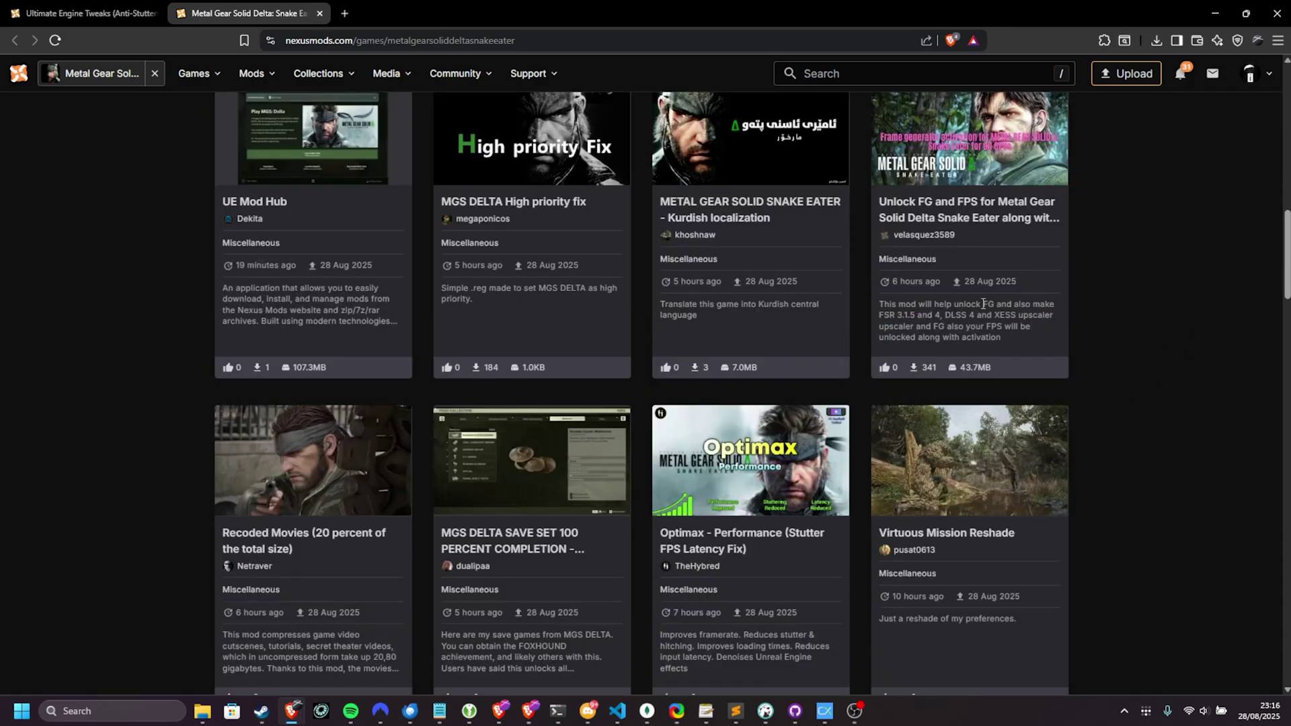
{"action": "scroll", "coordinate": [1111, 307], "scroll_direction": "down", "scroll_amount": 2}
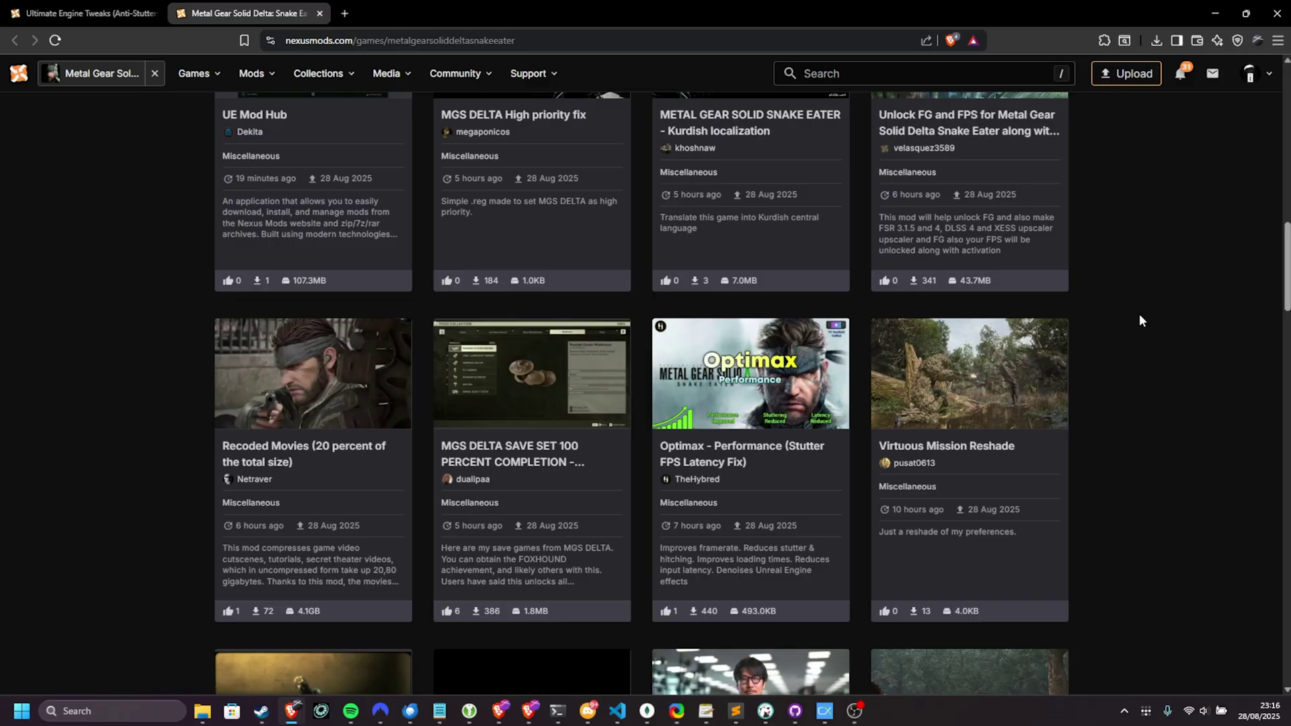
- Open the Optimized Tweaks MGSD mod page and review its title and description
{"action": "key", "text": "ctrl+shift+Tab"}
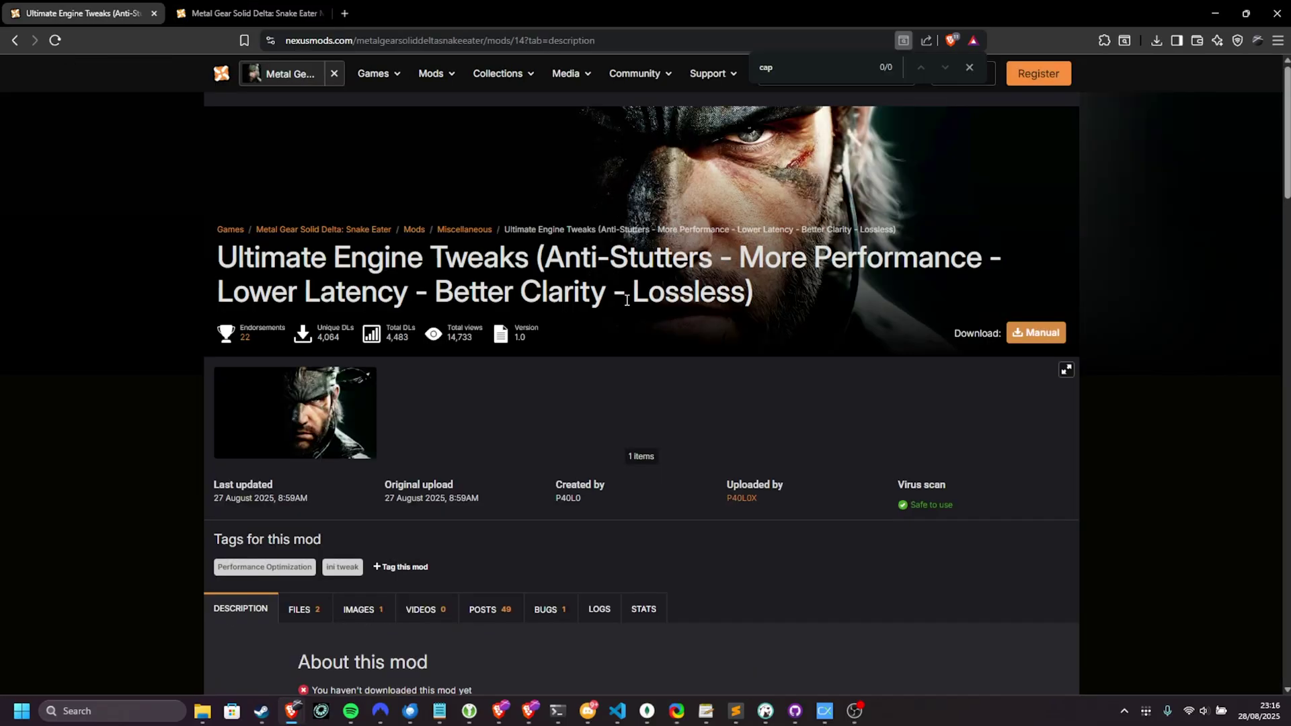
{"action": "key", "text": "ctrl+shift+t"}
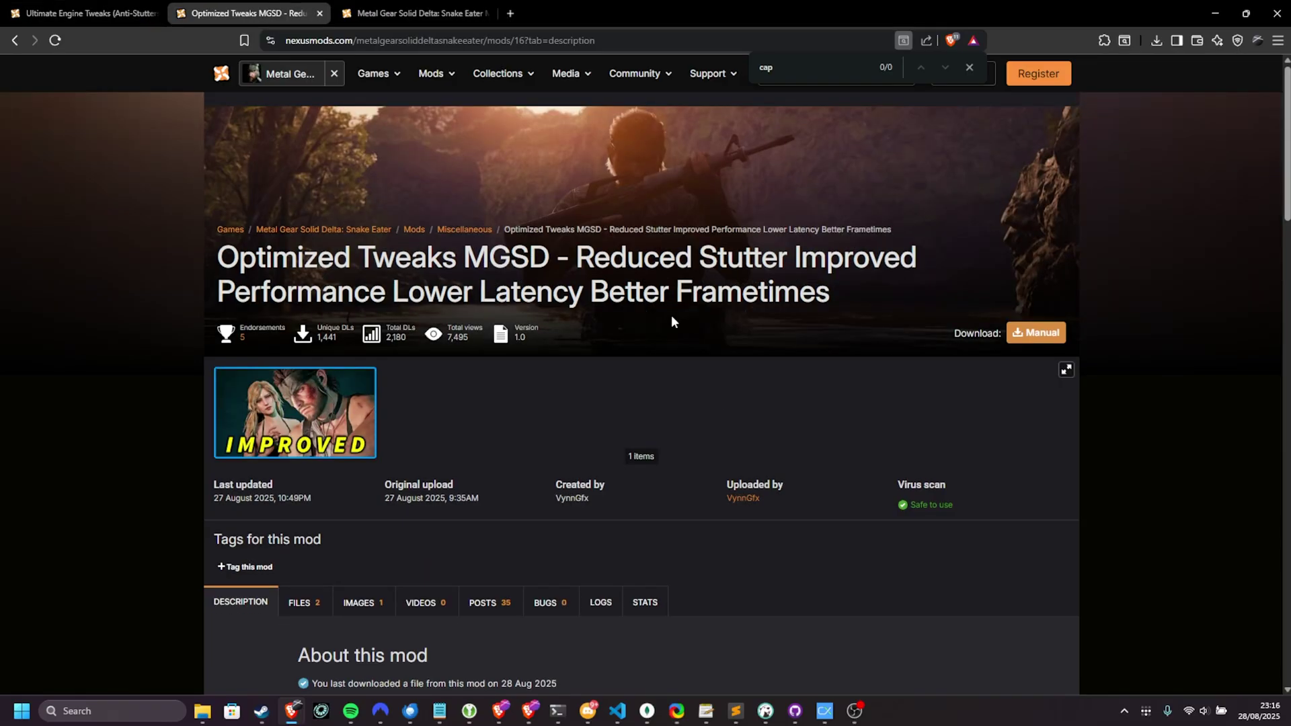
{"action": "left_click_drag", "start_coordinate": [217, 257], "coordinate": [551, 259]}
{"action": "left_click_drag", "start_coordinate": [692, 257], "coordinate": [920, 258]}
{"action": "left_click_drag", "start_coordinate": [322, 291], "coordinate": [681, 288]}
{"action": "left_click", "coordinate": [681, 290]}
{"action": "scroll", "coordinate": [807, 366], "scroll_direction": "down", "scroll_amount": 5}
{"action": "scroll", "coordinate": [807, 389], "scroll_direction": "down", "scroll_amount": 1}
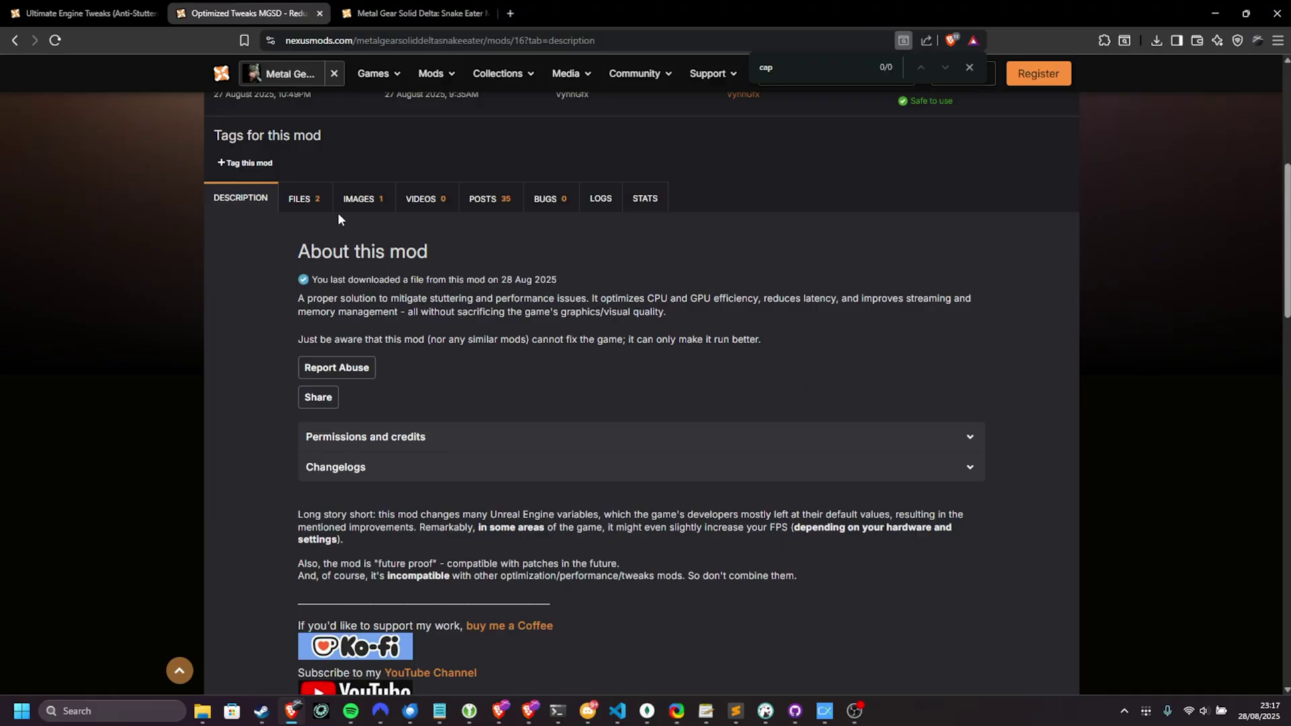
- Manually download the Optimized Tweaks BASE main file, return to the mod's file list and move the opened archive window aside
{"action": "left_click", "coordinate": [304, 199]}
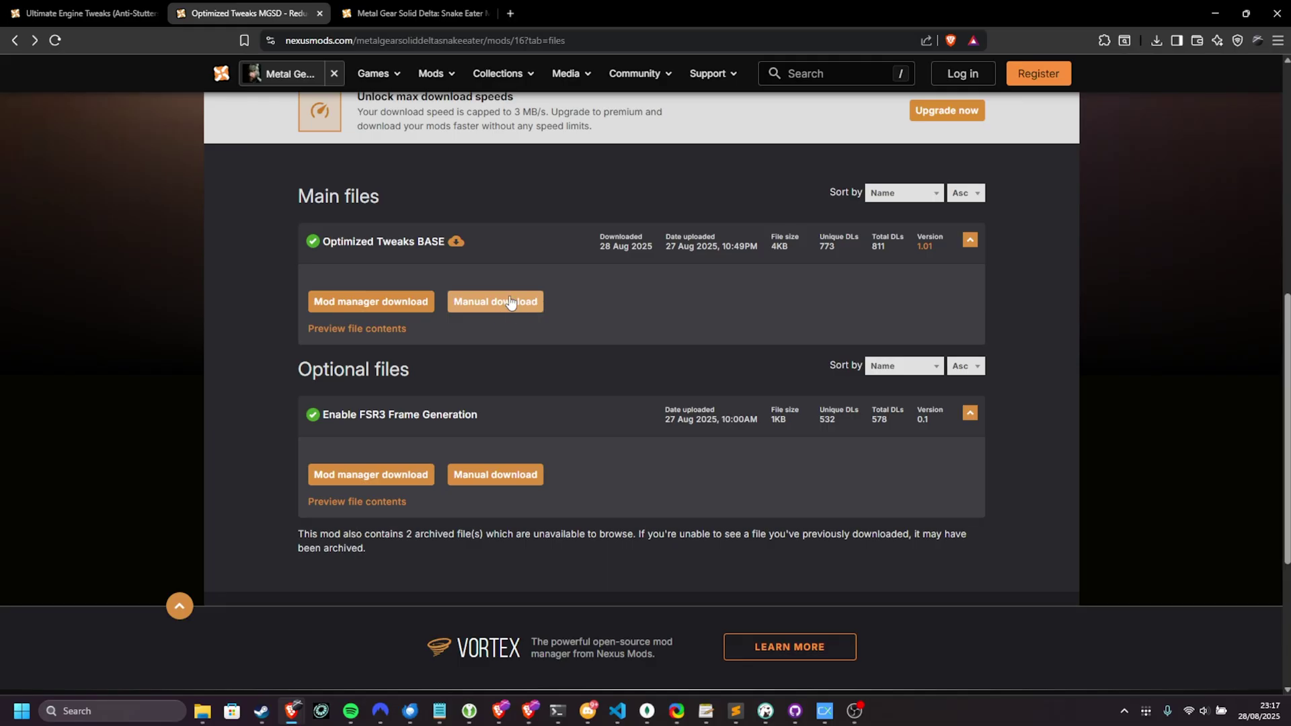
{"action": "left_click", "coordinate": [509, 302]}
{"action": "left_click", "coordinate": [722, 439]}
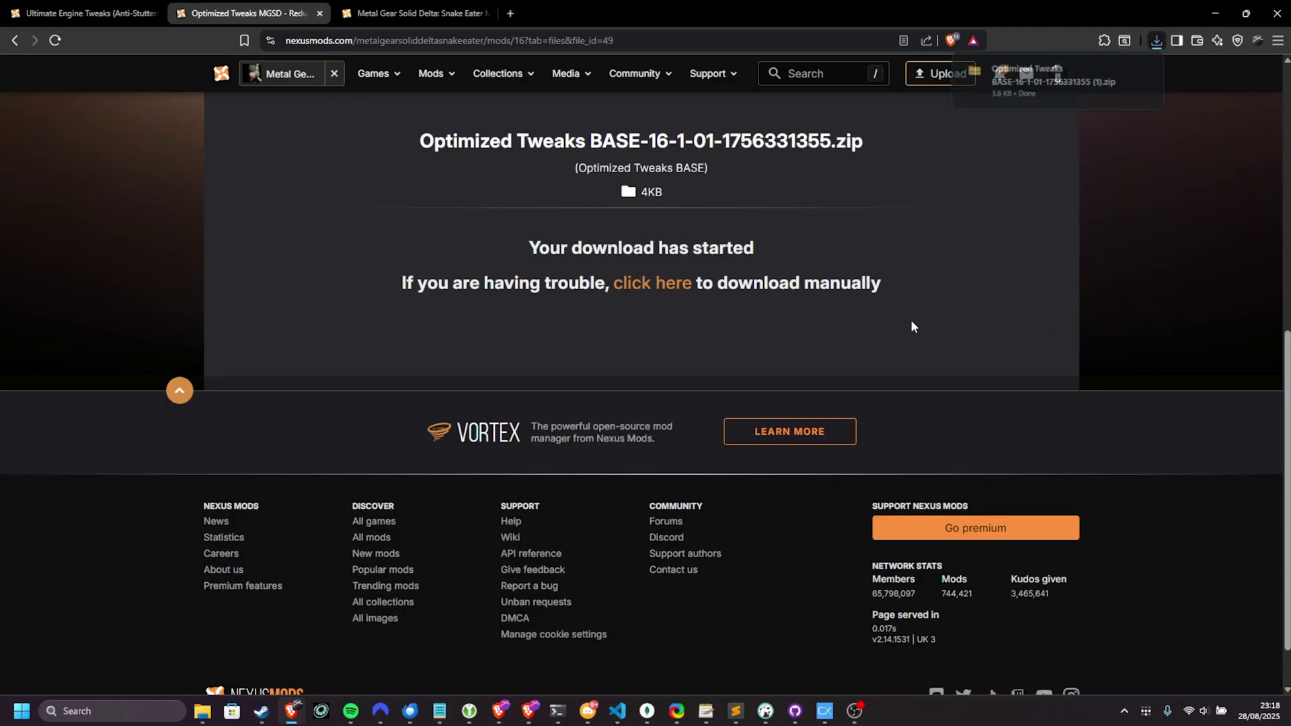
{"action": "key", "text": "alt+Left"}
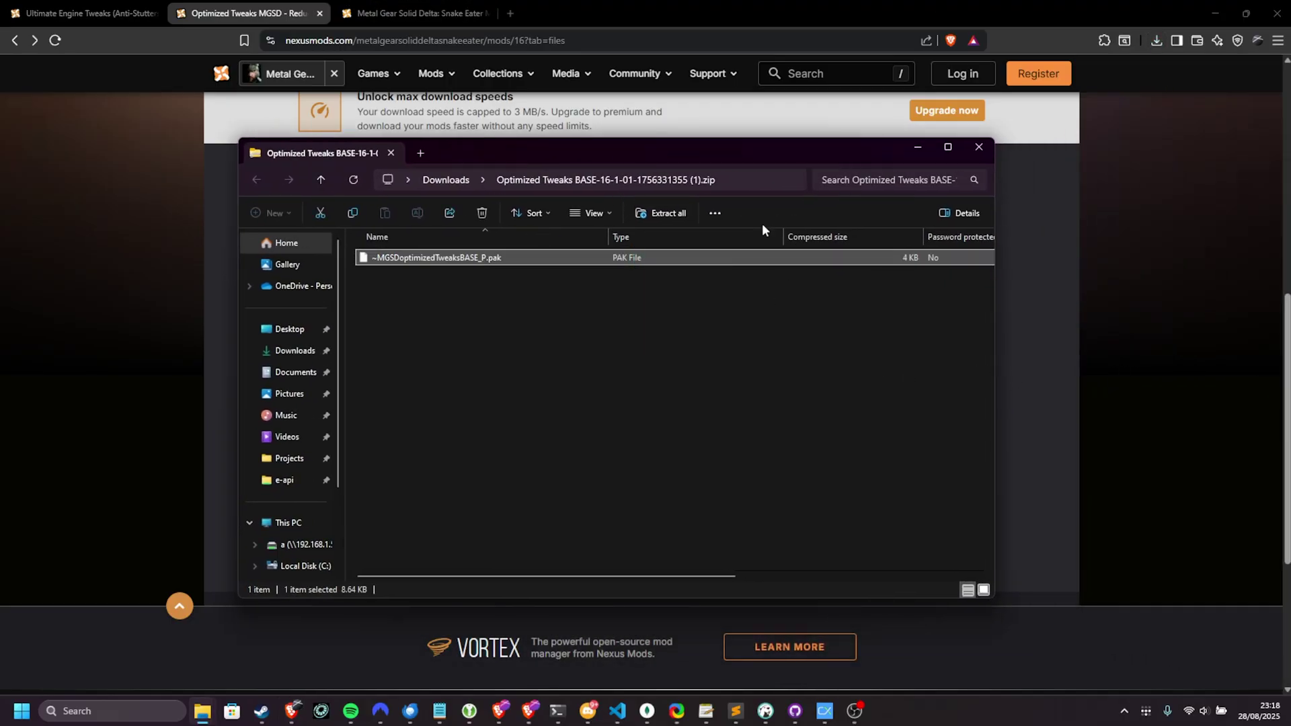
{"action": "left_click_drag", "start_coordinate": [703, 154], "coordinate": [1290, 168]}
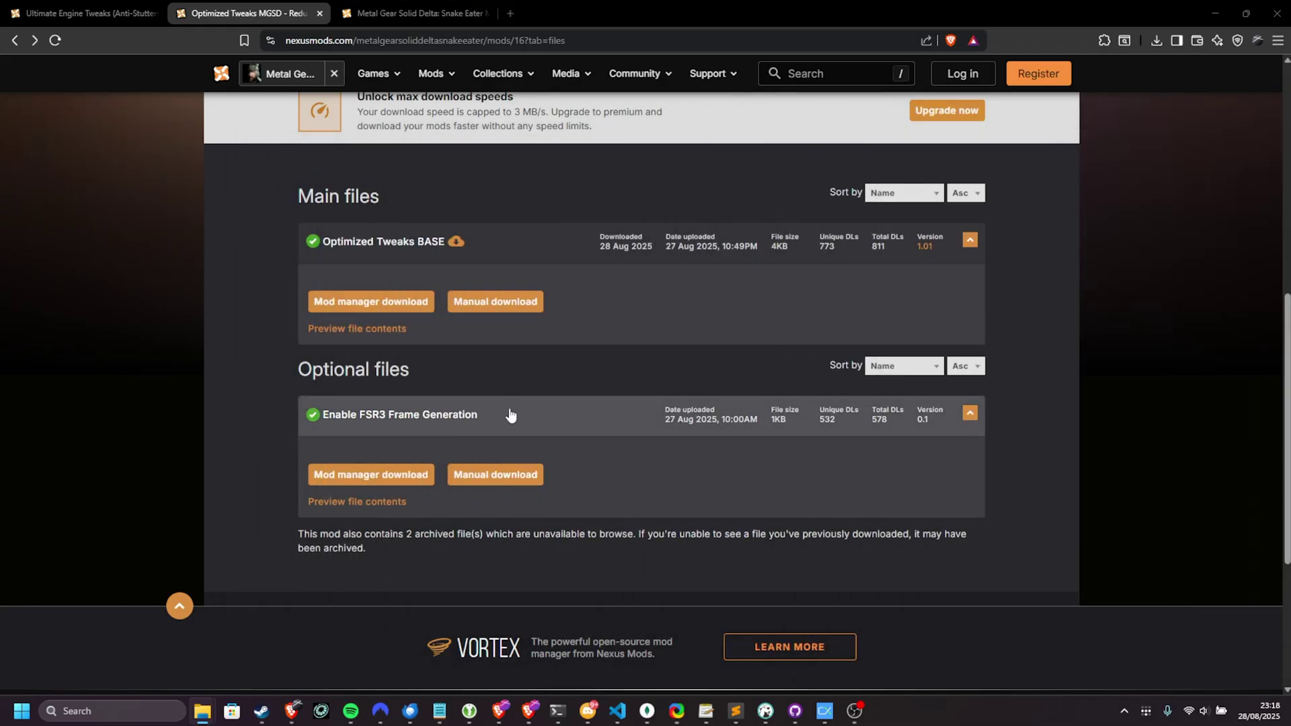
- Bring up the Enable FSR3 Frame Generation archive, open its Engine.ini and examine the lines it contains
{"action": "left_click_drag", "start_coordinate": [1290, 168], "coordinate": [912, 160]}
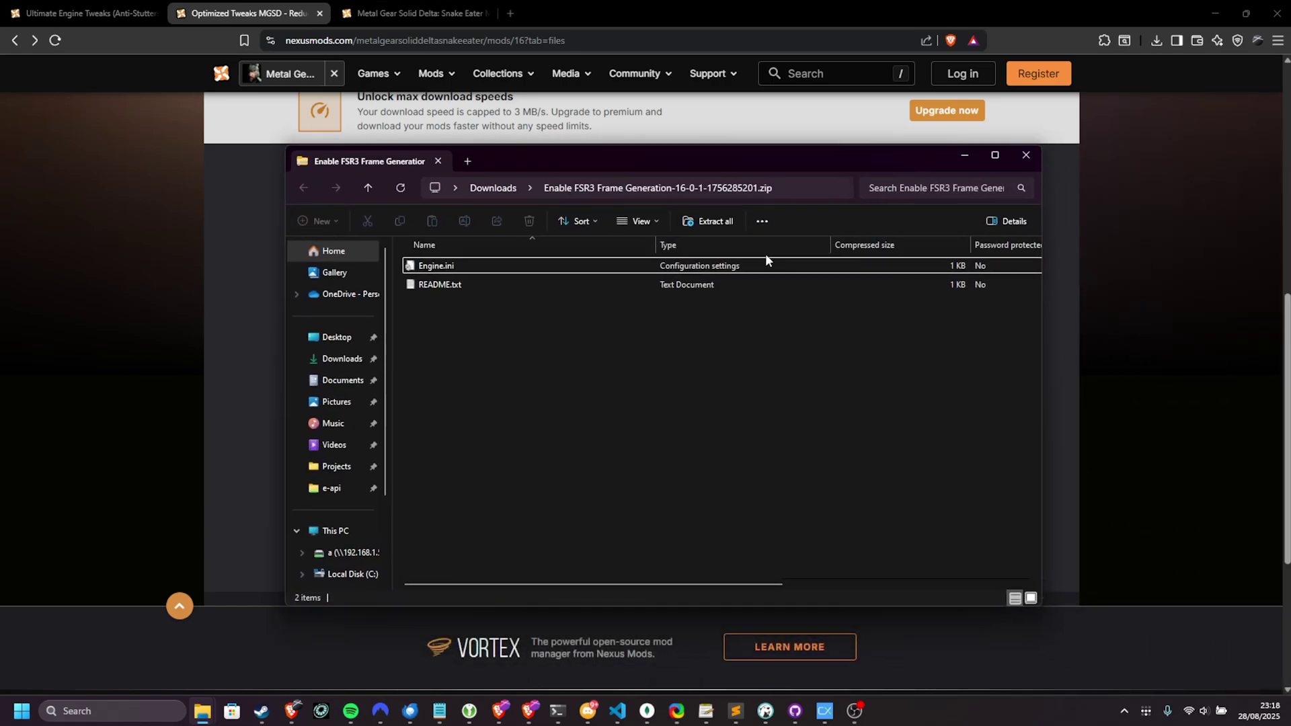
{"action": "left_click", "coordinate": [700, 265]}
{"action": "double_click", "coordinate": [678, 265]}
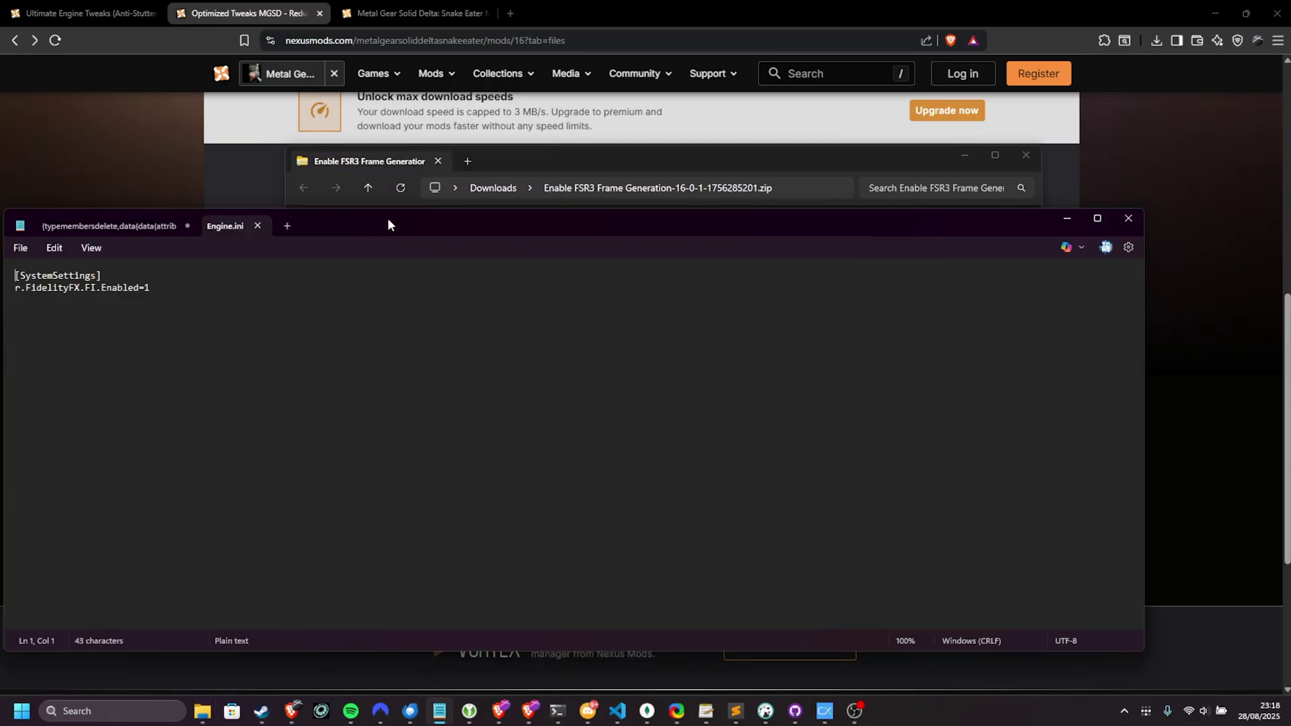
{"action": "left_click_drag", "start_coordinate": [389, 216], "coordinate": [718, 178]}
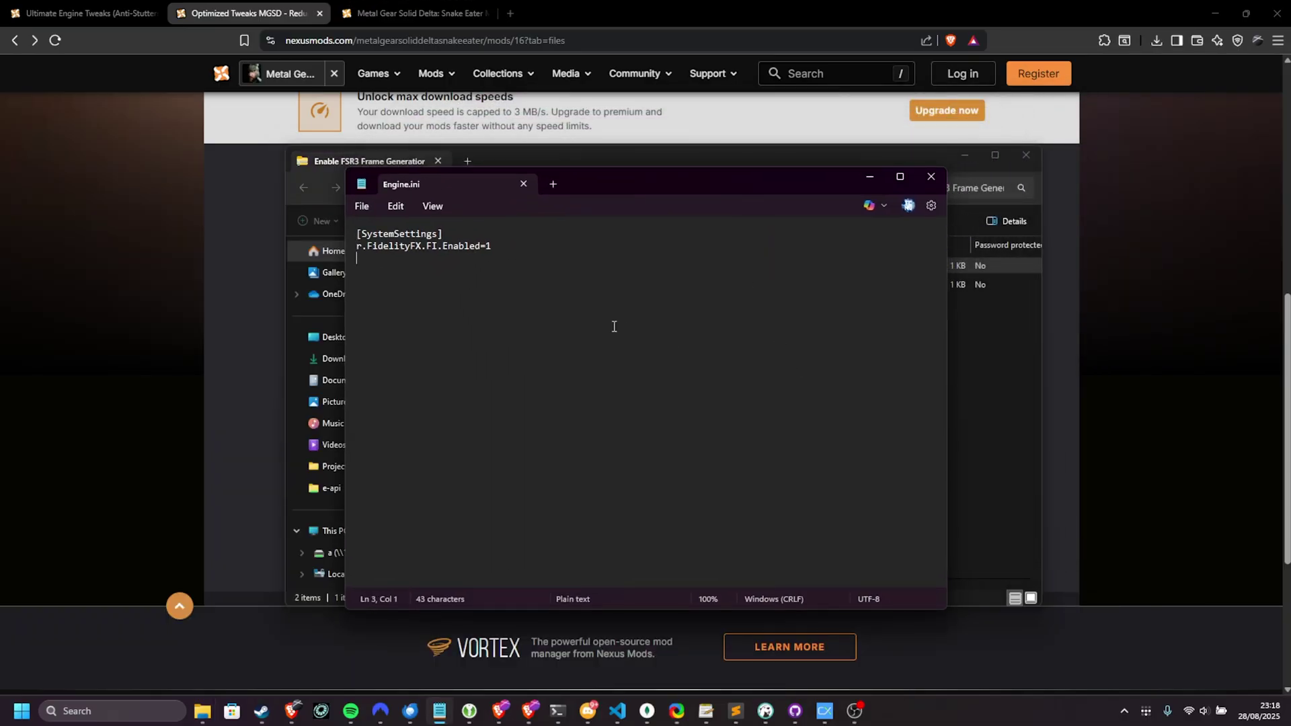
{"action": "key", "text": "ctrl+a"}
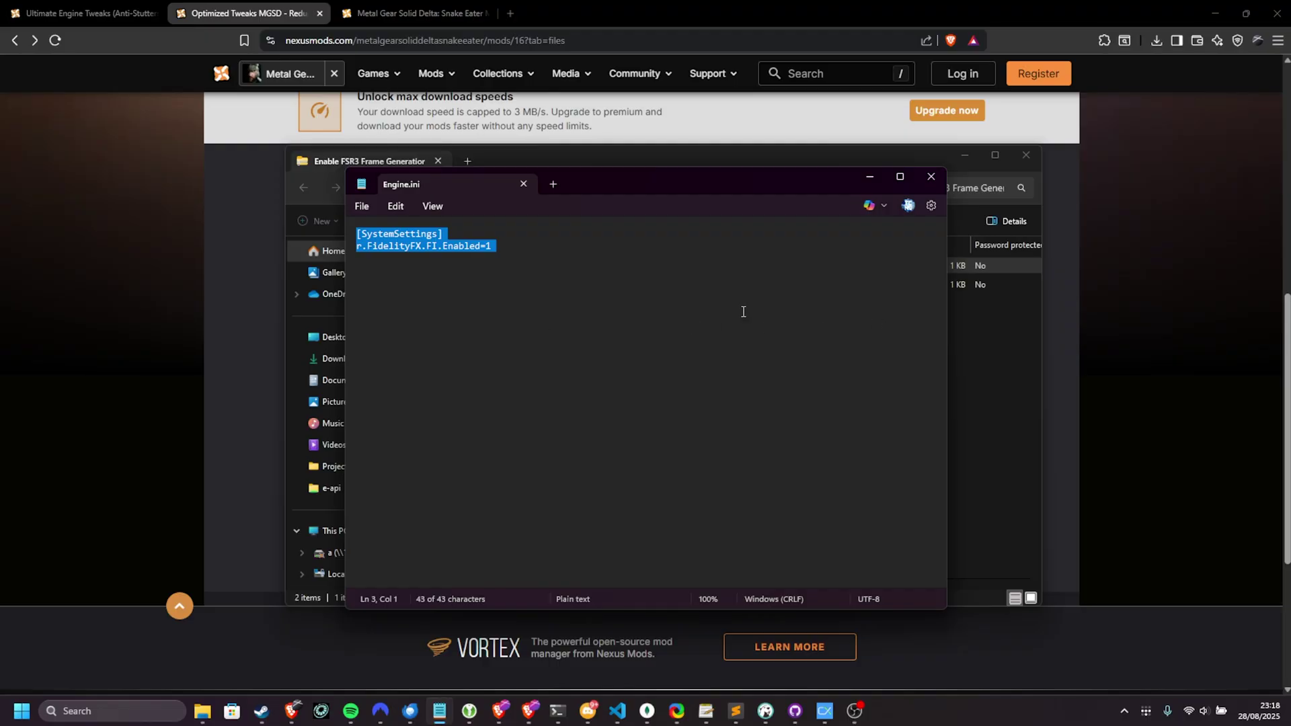
{"action": "left_click", "coordinate": [579, 263]}
{"action": "key", "text": "ctrl+a"}
- Open README.txt from the FSR3 Frame Generation archive, read the installation instructions and minimize the text editor
{"action": "double_click", "coordinate": [994, 284]}
{"action": "key", "text": "ctrl+a"}
{"action": "left_click", "coordinate": [879, 356]}
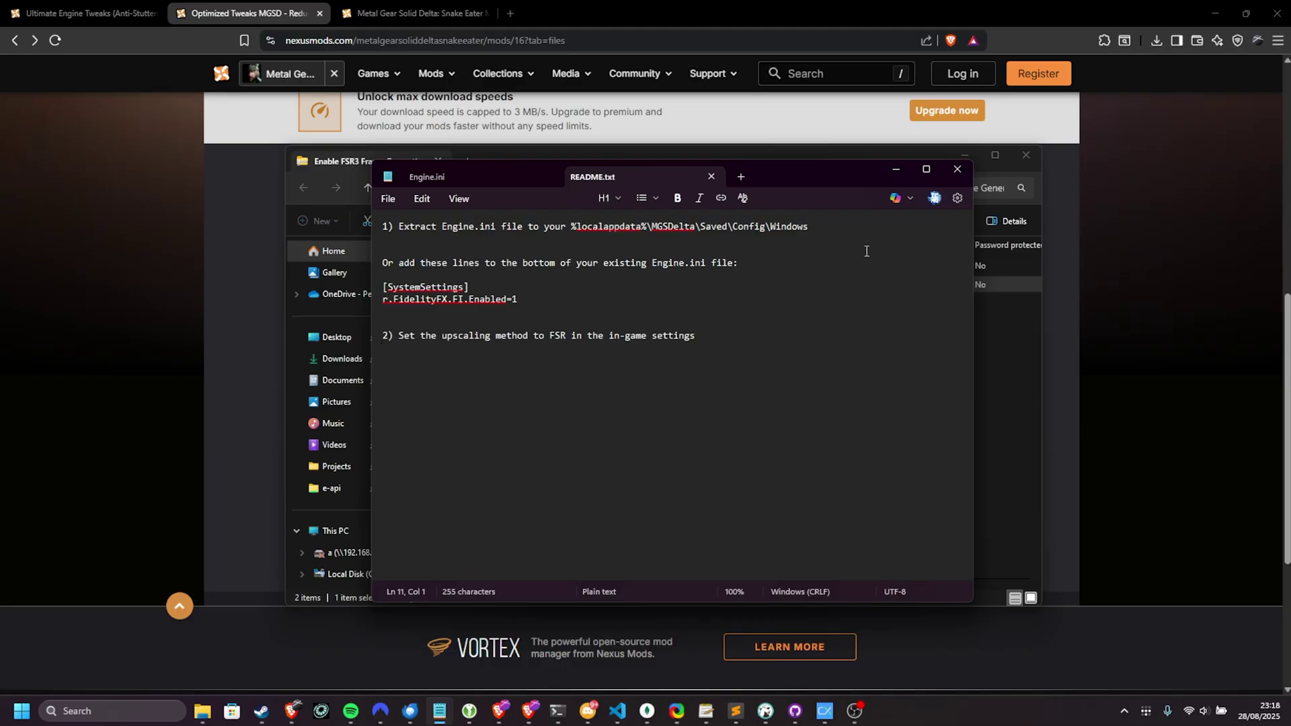
{"action": "left_click", "coordinate": [895, 169]}
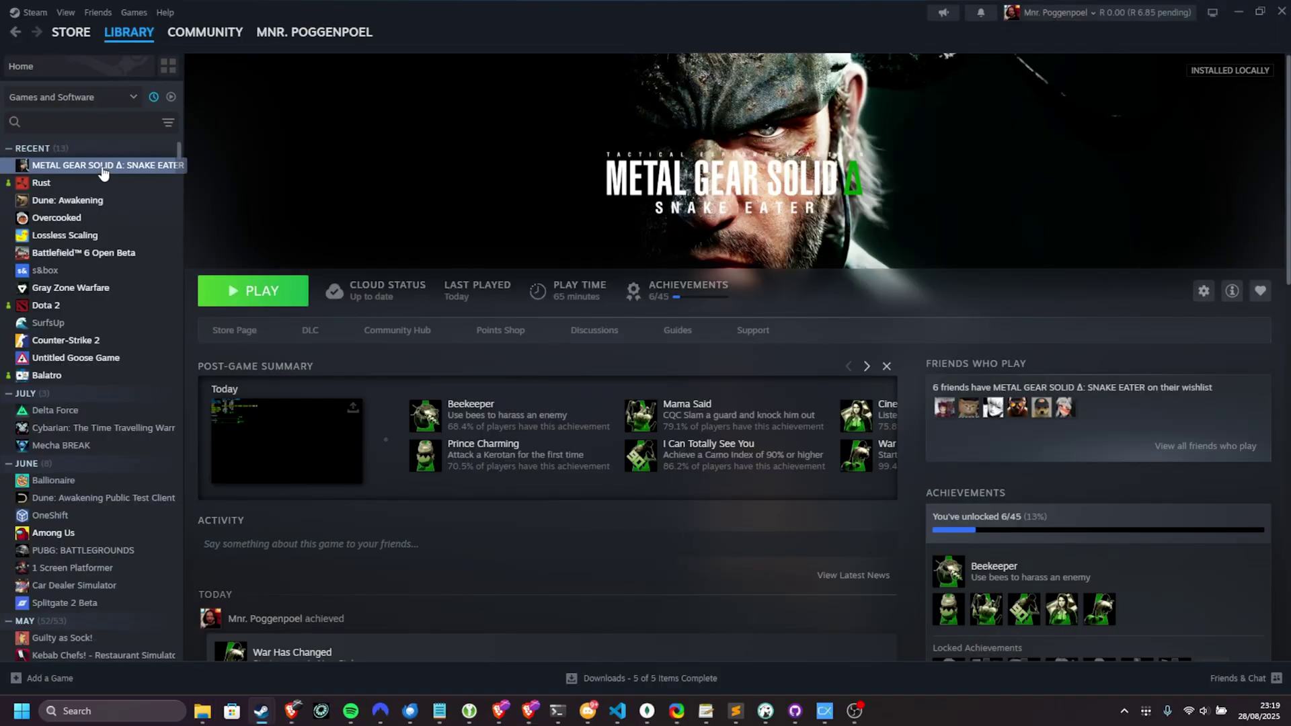
- Browse Metal Gear Solid Delta's local files from the Steam library and open the MGSDelta\Content\Paks folder
{"action": "right_click", "coordinate": [115, 165]}
{"action": "mouse_move", "coordinate": [190, 274]}
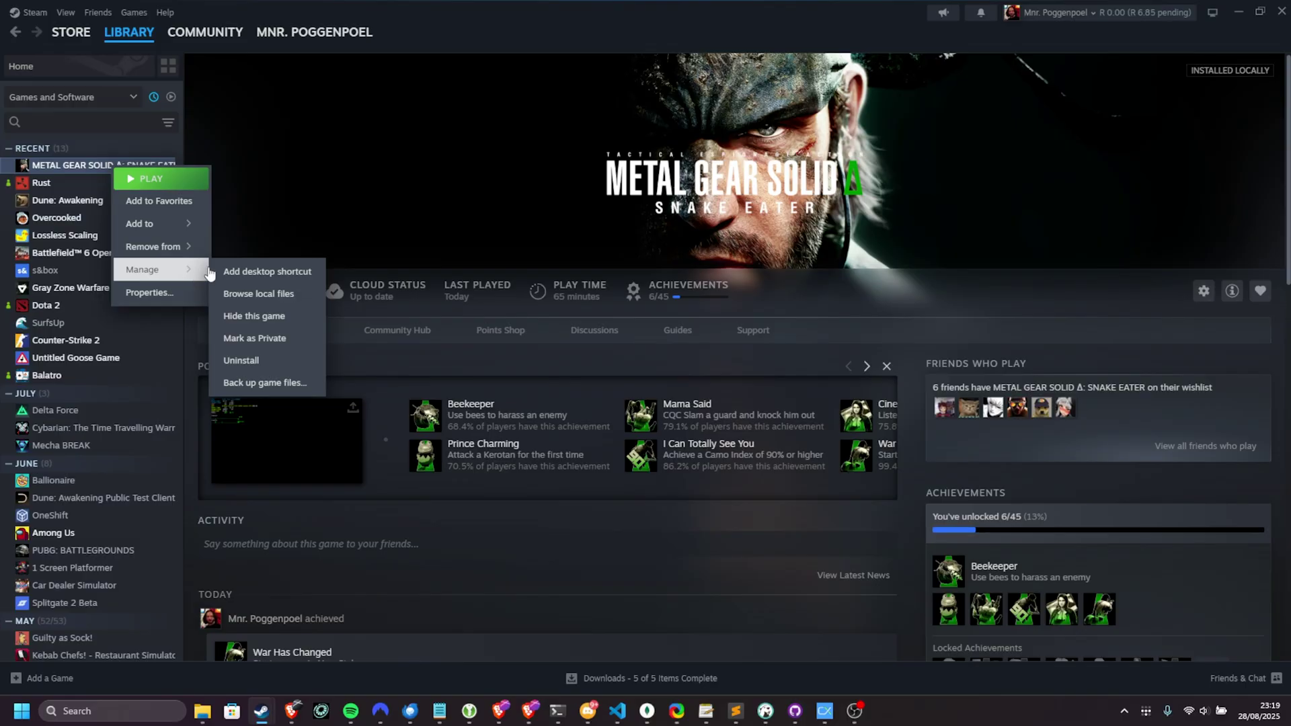
{"action": "left_click", "coordinate": [267, 294]}
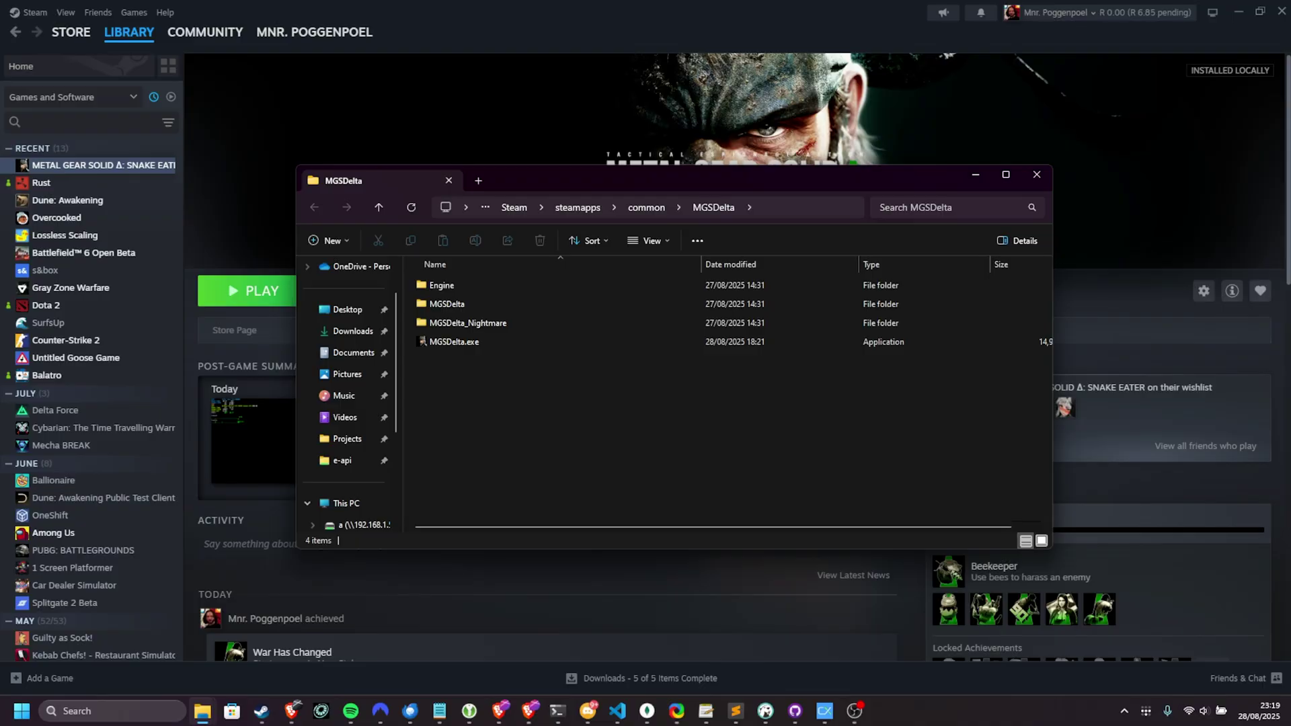
{"action": "double_click", "coordinate": [542, 304]}
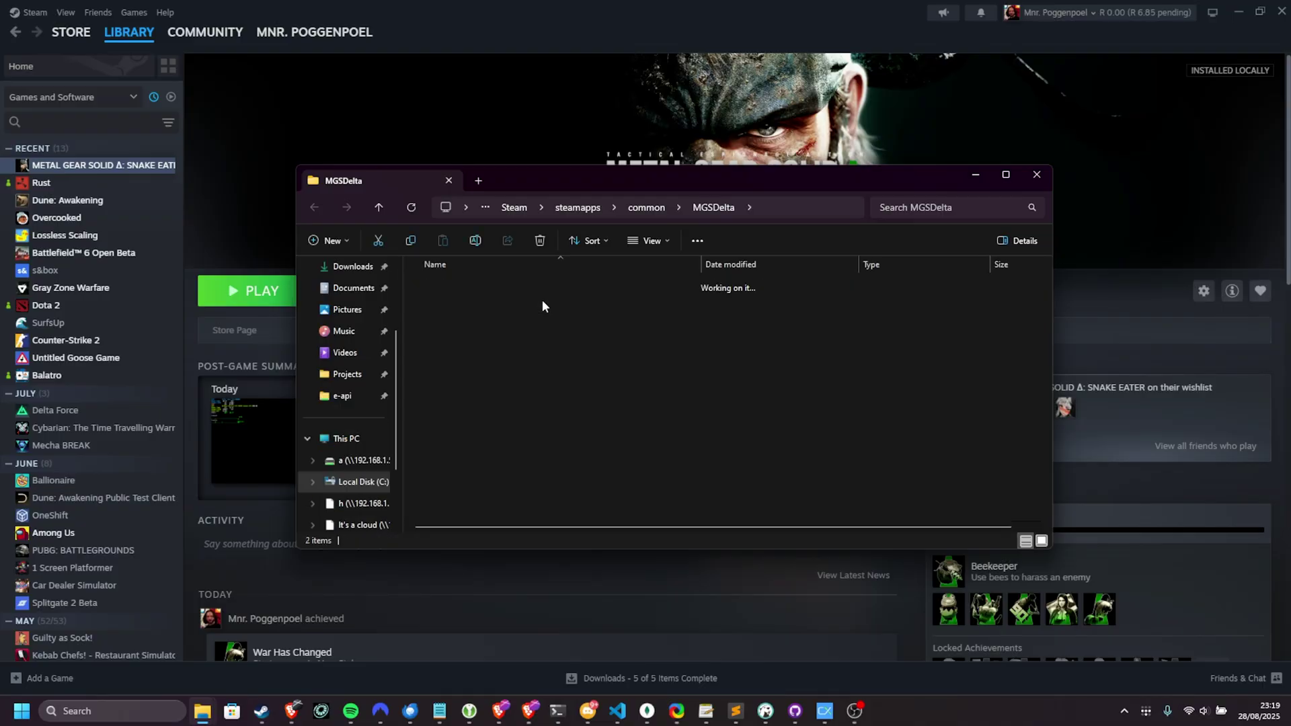
{"action": "double_click", "coordinate": [529, 304]}
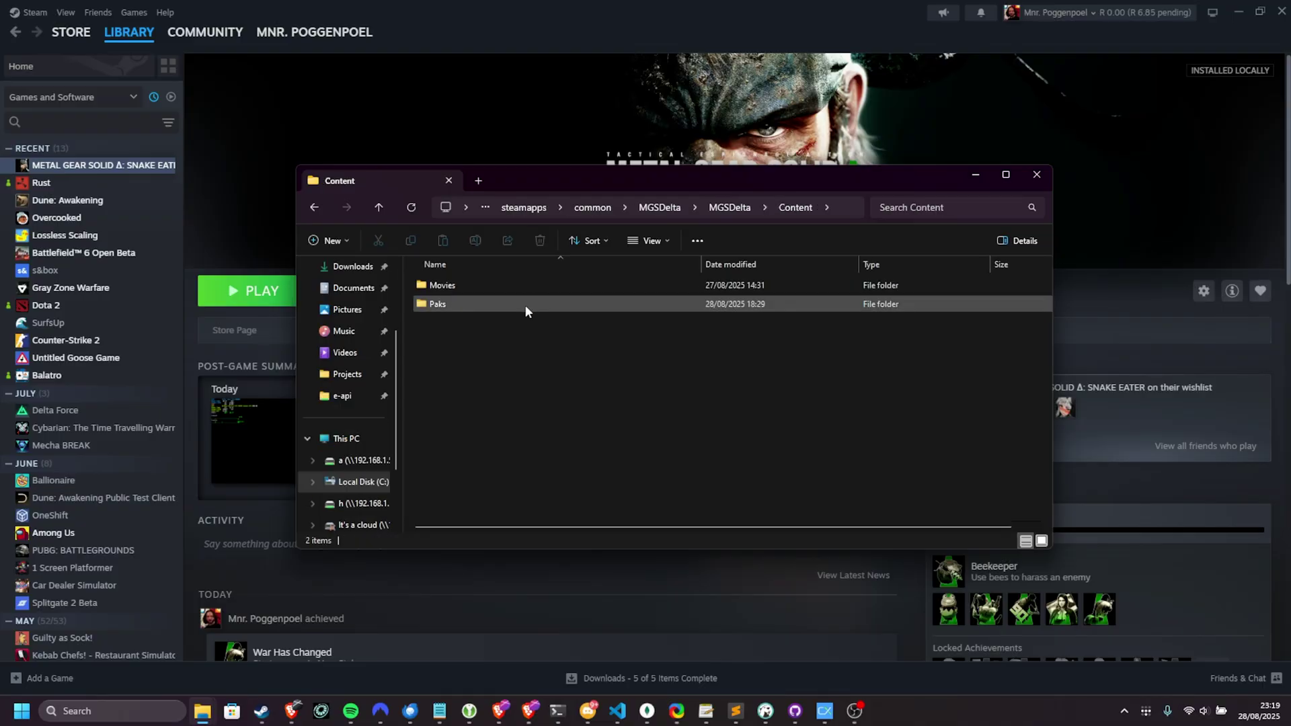
{"action": "double_click", "coordinate": [524, 304]}
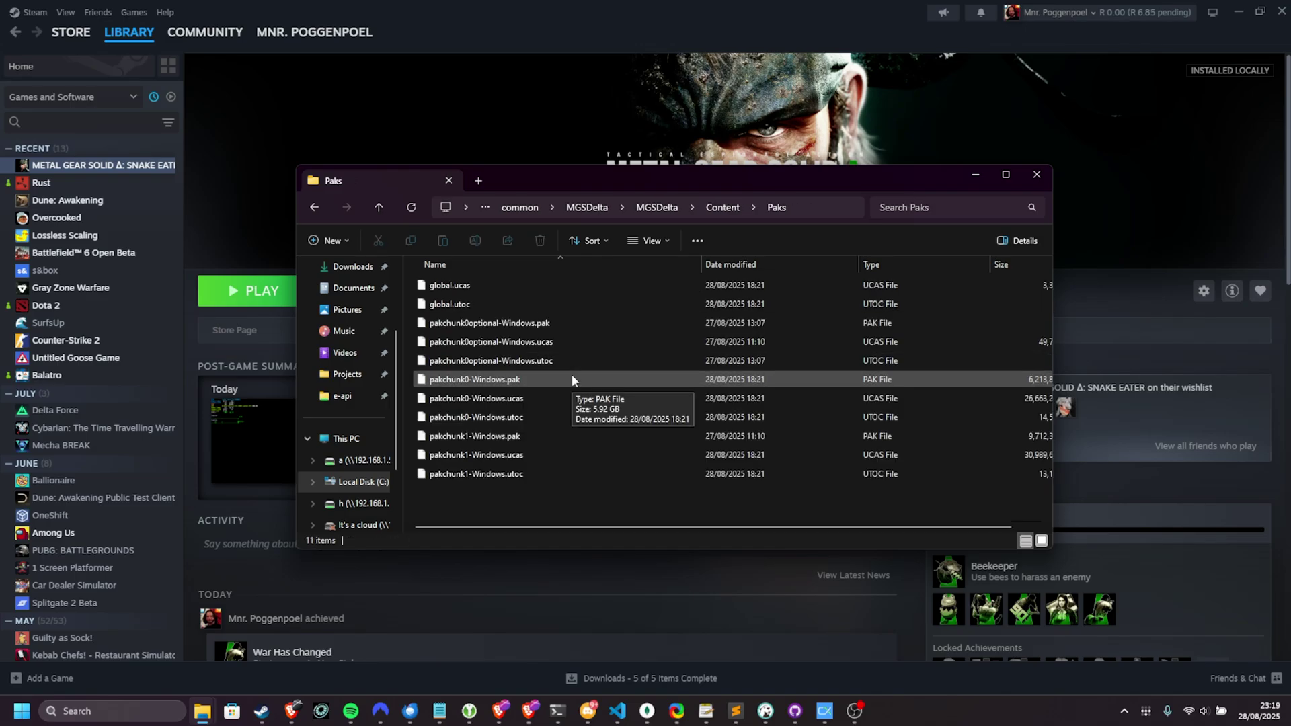
- Create a folder named ~mods inside the Paks folder and open it
{"action": "key", "text": "ctrl+shift+n"}
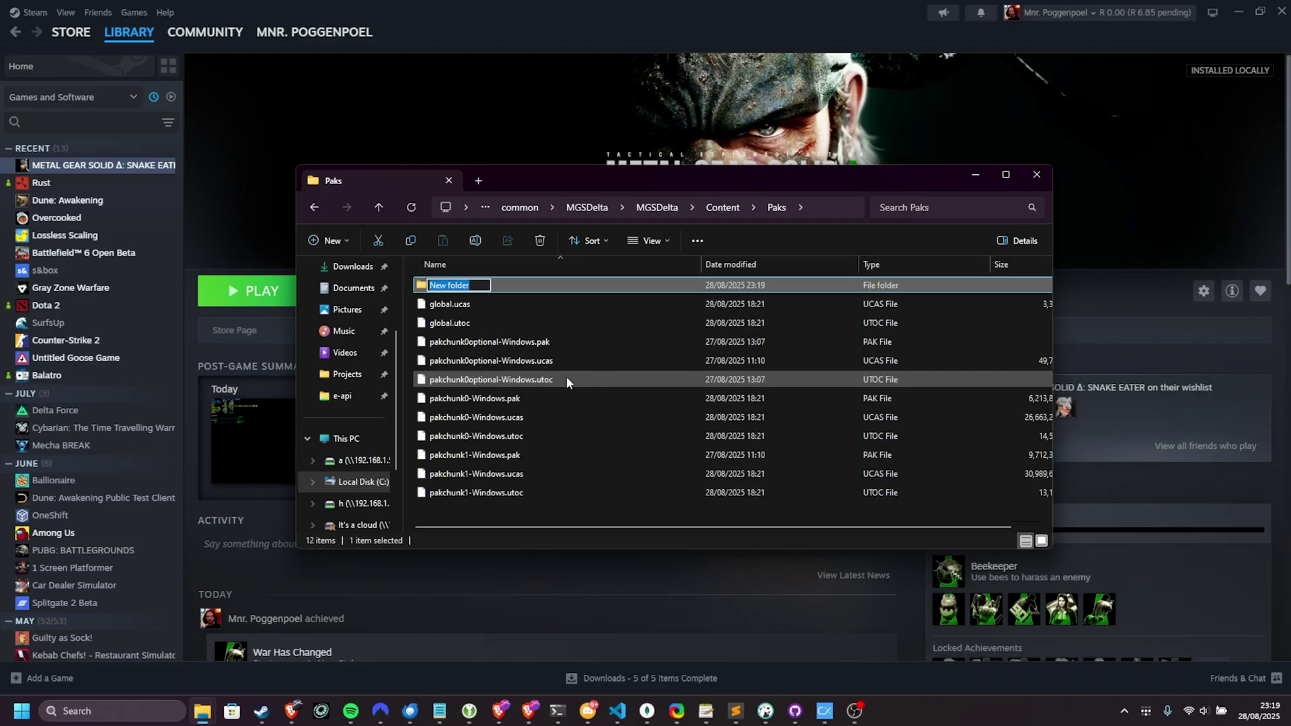
{"action": "type", "text": "~"}
{"action": "type", "text": "mods"}
{"action": "key", "text": "Return"}
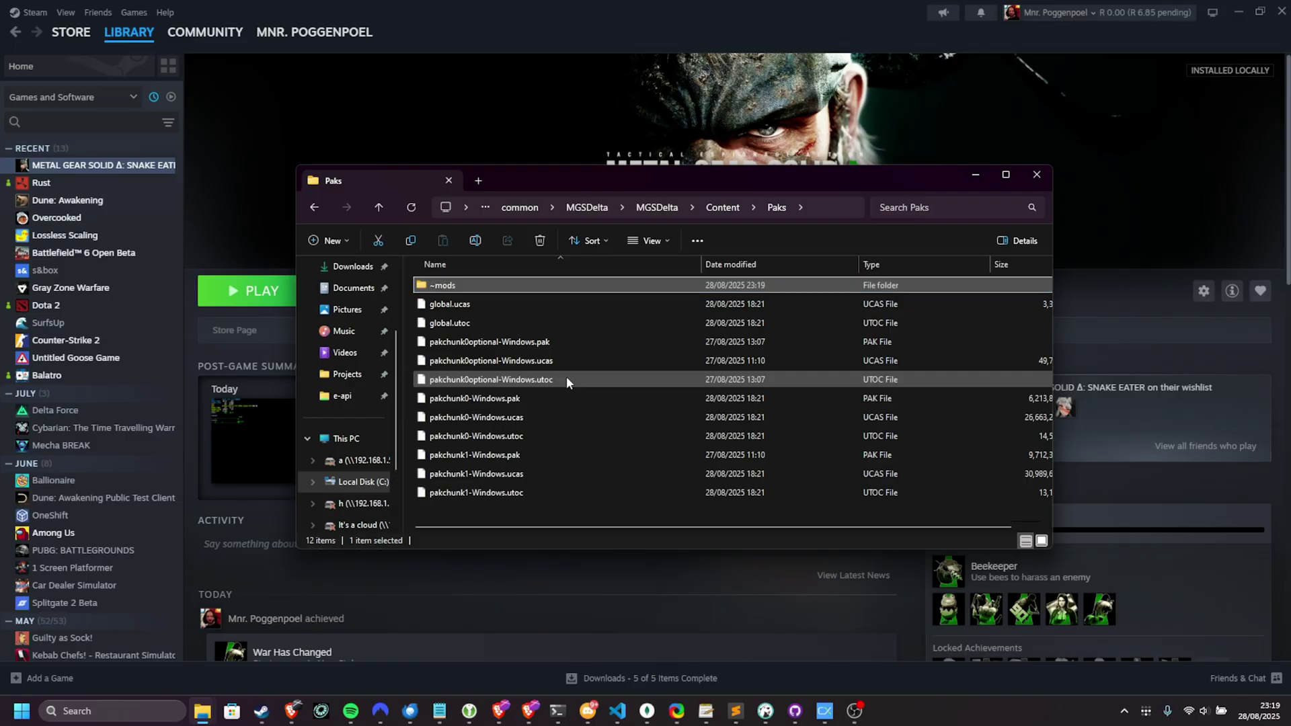
{"action": "key", "text": "Return"}
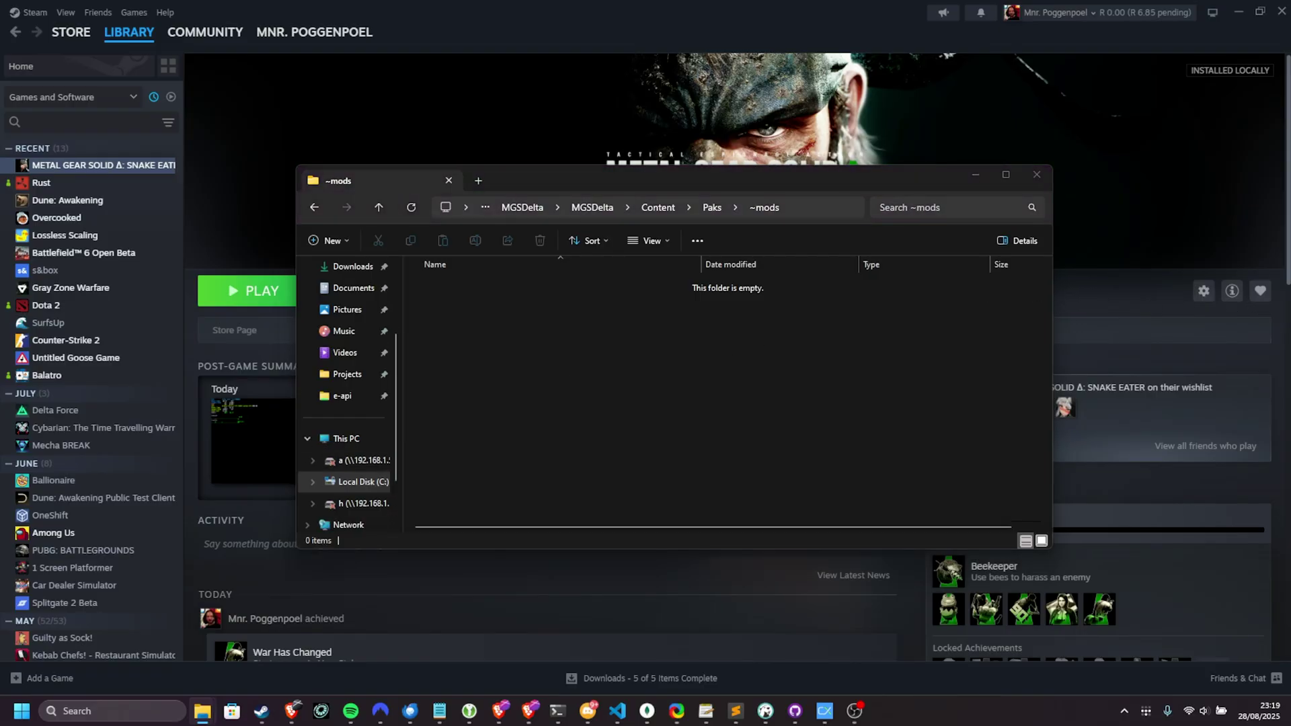
- Paste ~MGSDoptimizedTweaksBASE_P.pak into the ~mods folder and return to the Steam library
{"action": "key", "text": "ctrl+v"}
{"action": "left_click_drag", "start_coordinate": [797, 272], "coordinate": [705, 357]}
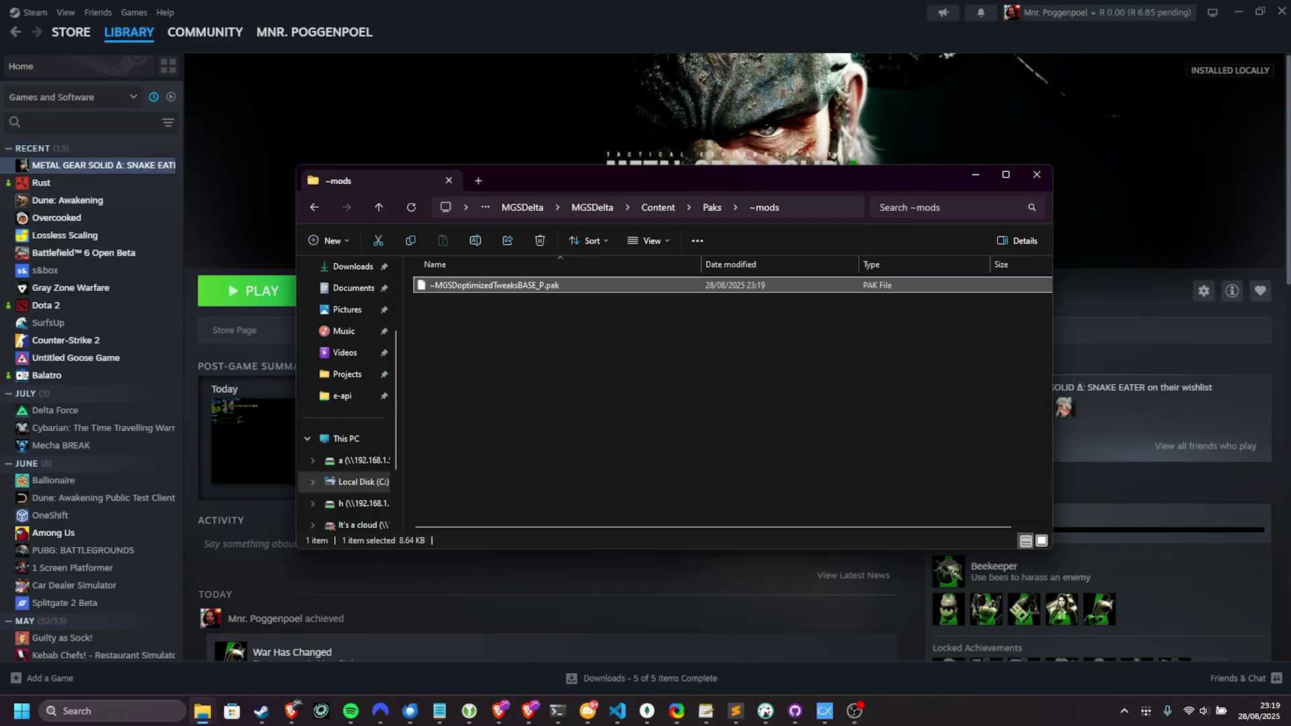
{"action": "left_click", "coordinate": [715, 144]}
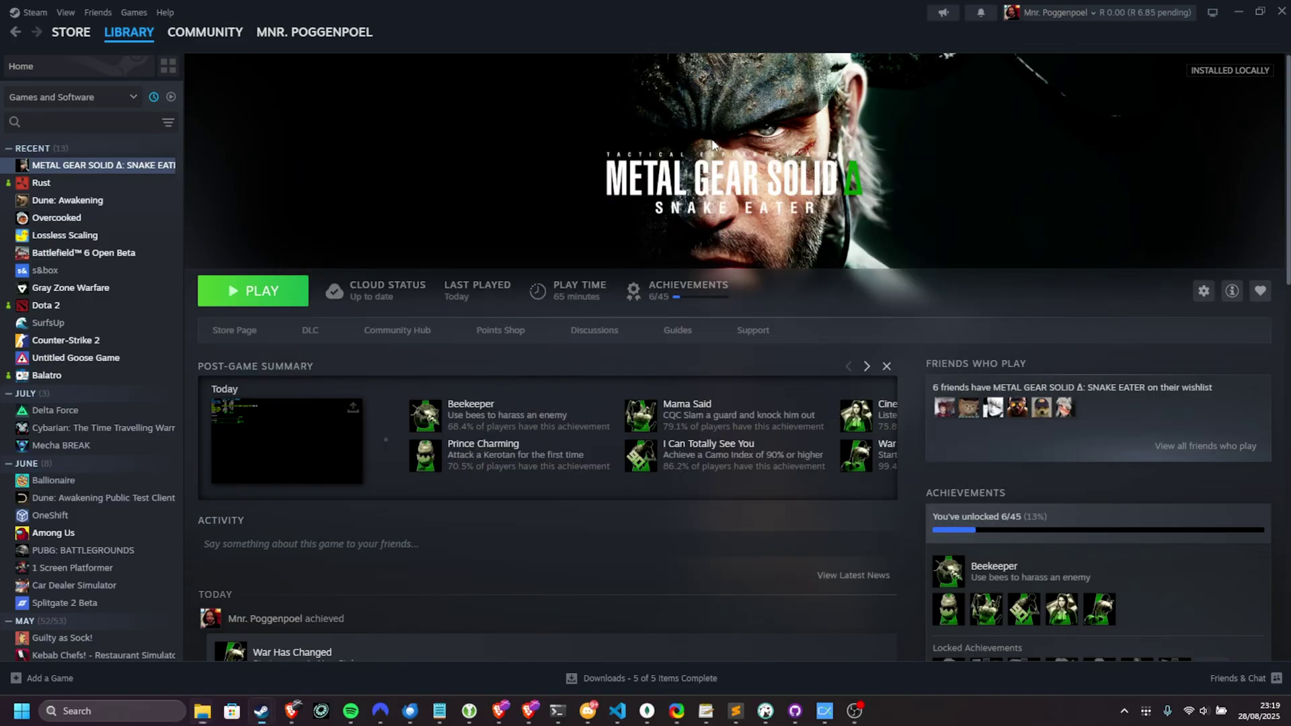
- Open Metal Gear Solid Delta's properties in Steam and check the -dx12 entry in its launch options
{"action": "right_click", "coordinate": [152, 167]}
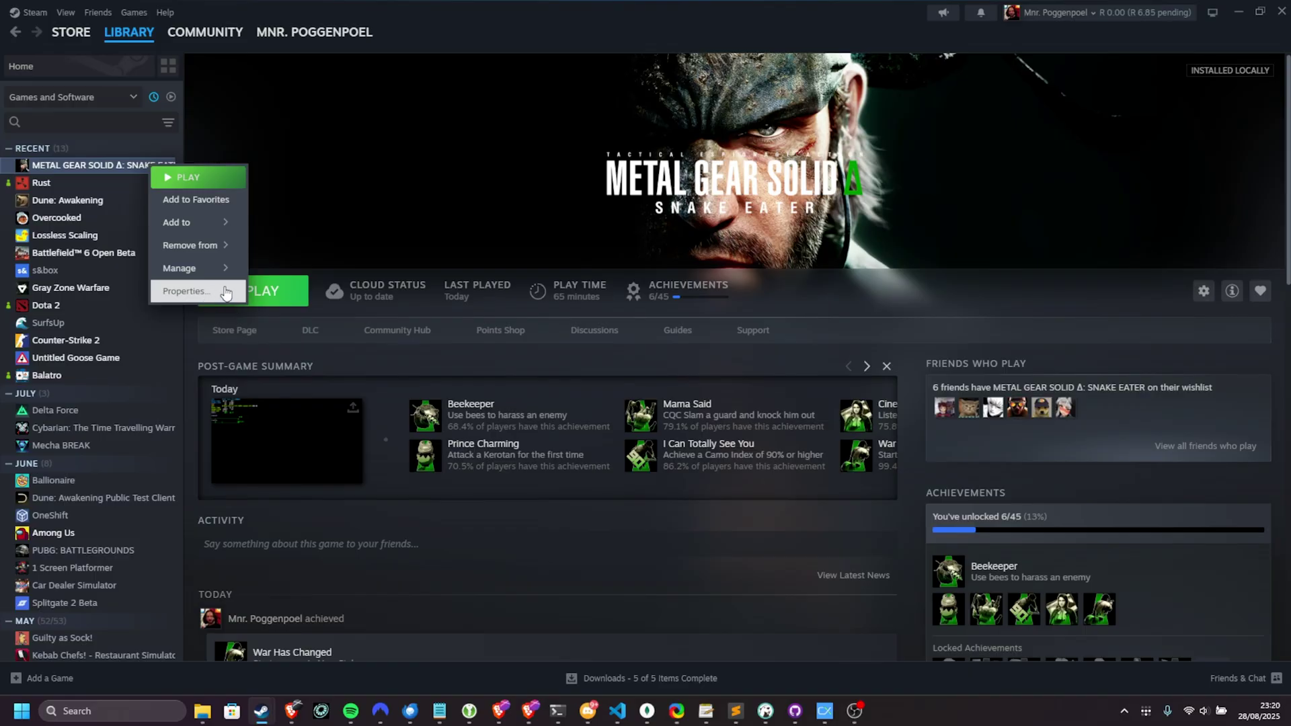
{"action": "left_click", "coordinate": [203, 298]}
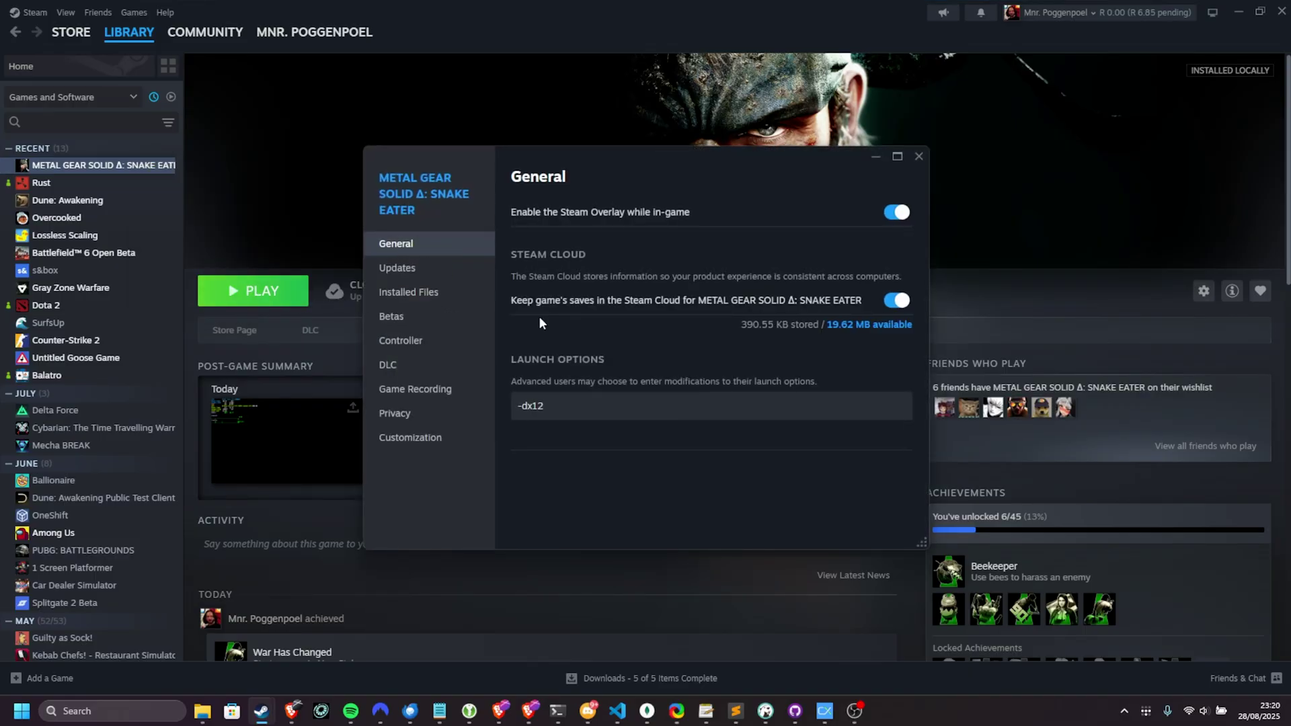
{"action": "left_click_drag", "start_coordinate": [571, 402], "coordinate": [522, 402]}
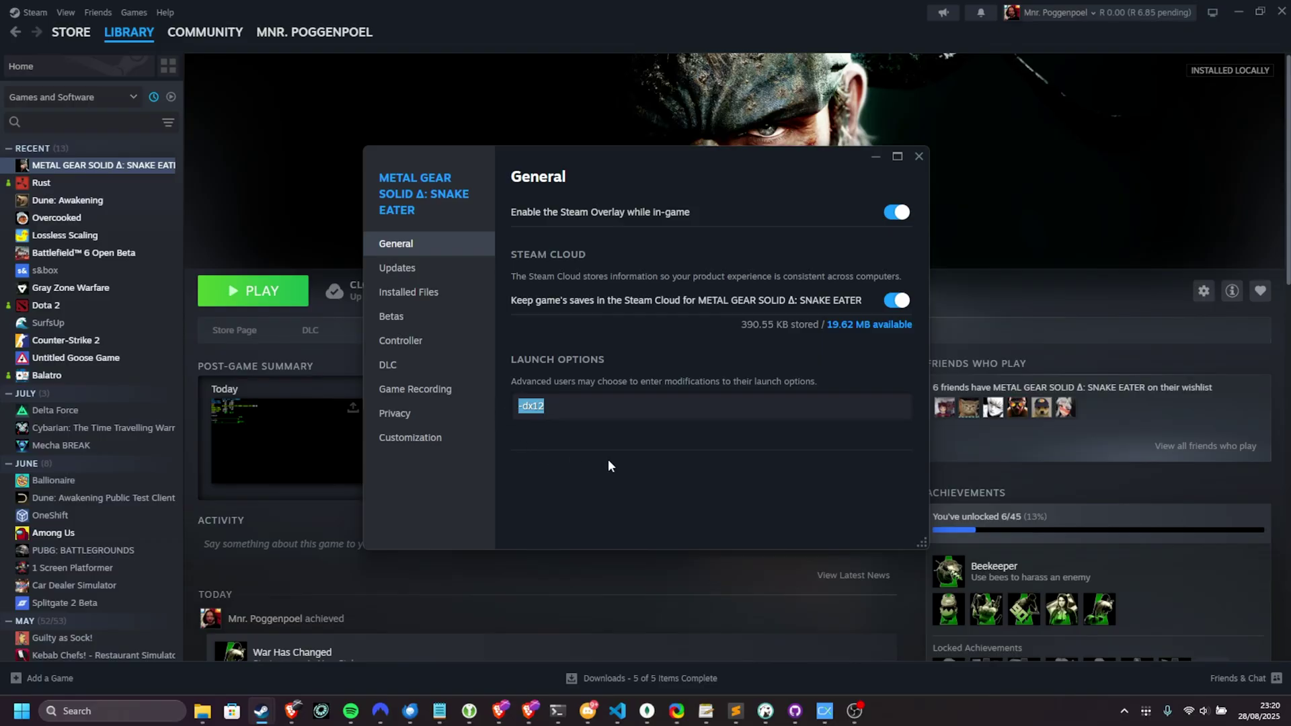
{"action": "left_click", "coordinate": [538, 404]}
{"action": "left_click_drag", "start_coordinate": [538, 405], "coordinate": [591, 412]}
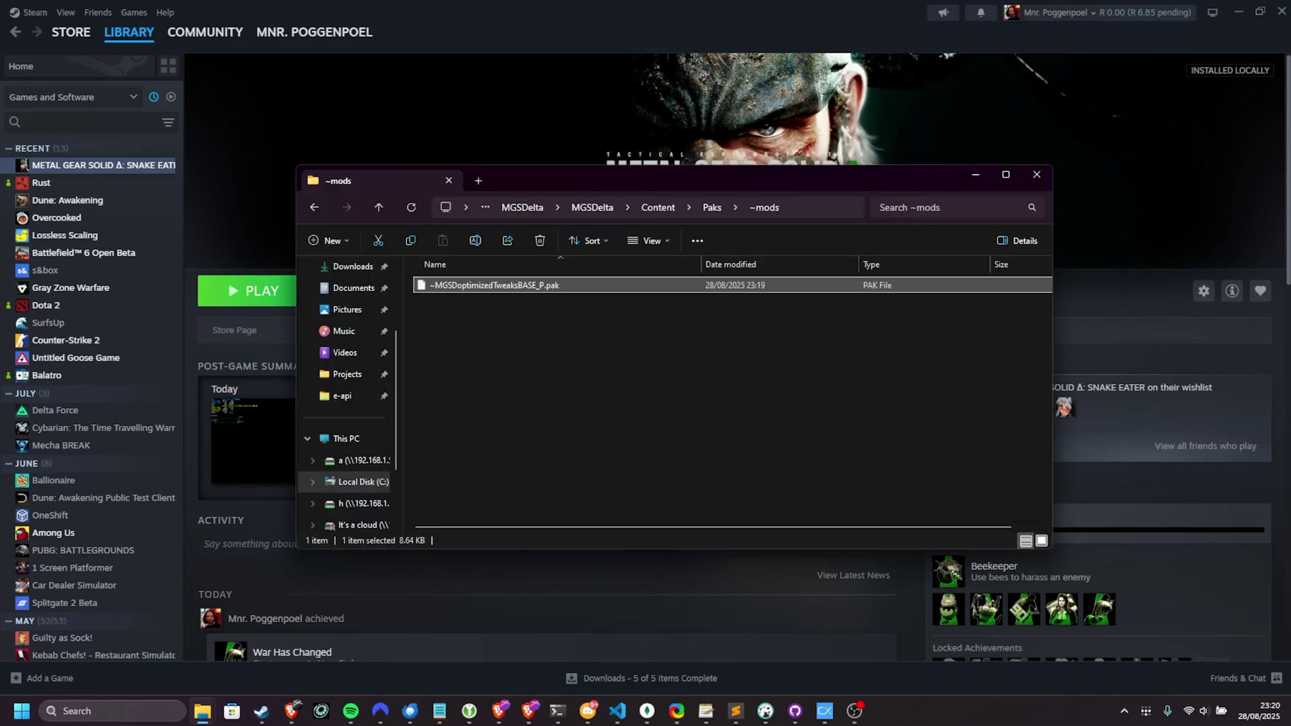
- Copy the [SystemSettings] and r.FidelityFX.FI.Enabled=1 lines from the mod's text files open in Notepad, and put that window away
{"action": "scroll", "coordinate": [350, 481], "scroll_direction": "down", "scroll_amount": 1}
{"action": "left_click", "coordinate": [439, 711]}
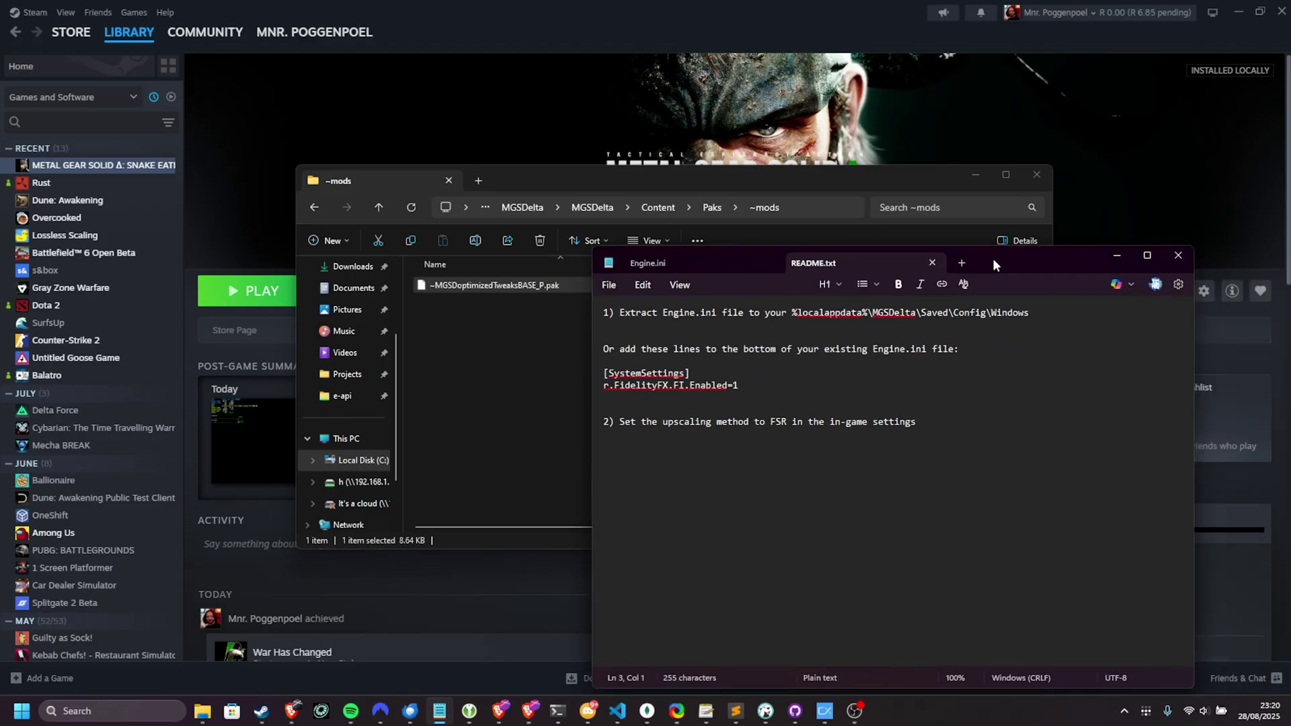
{"action": "left_click_drag", "start_coordinate": [978, 256], "coordinate": [841, 189]}
{"action": "left_click_drag", "start_coordinate": [621, 330], "coordinate": [446, 312]}
{"action": "left_click", "coordinate": [959, 195]}
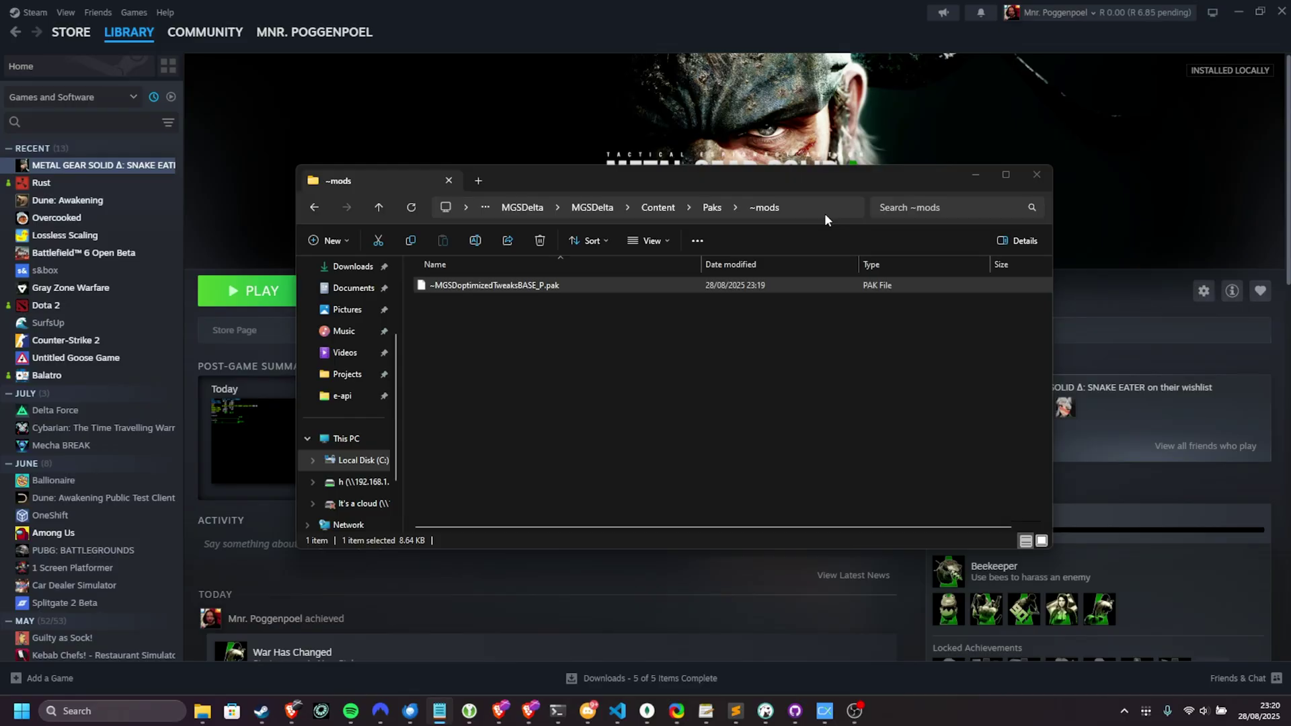
- Open the %LocalAppData%\MGSDelta folder through the Windows Run dialog
{"action": "key", "text": "super+r"}
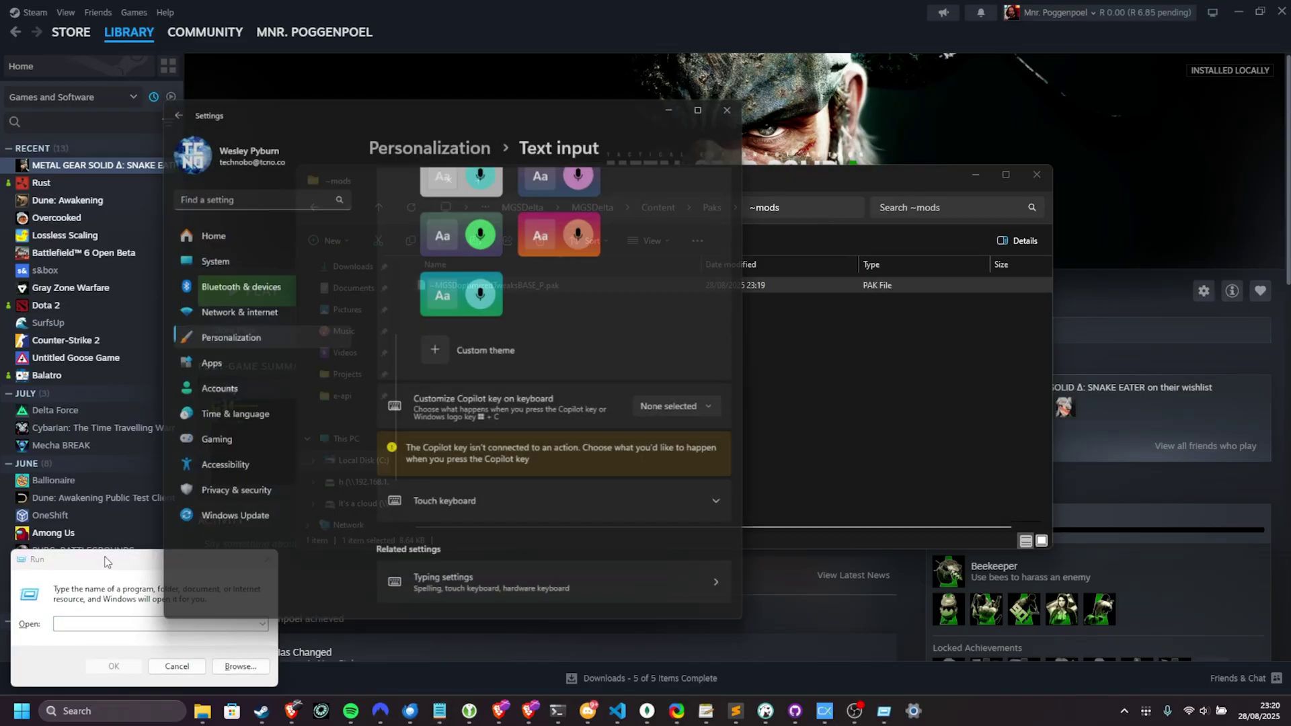
{"action": "type", "text": "%LocalAppData%"}
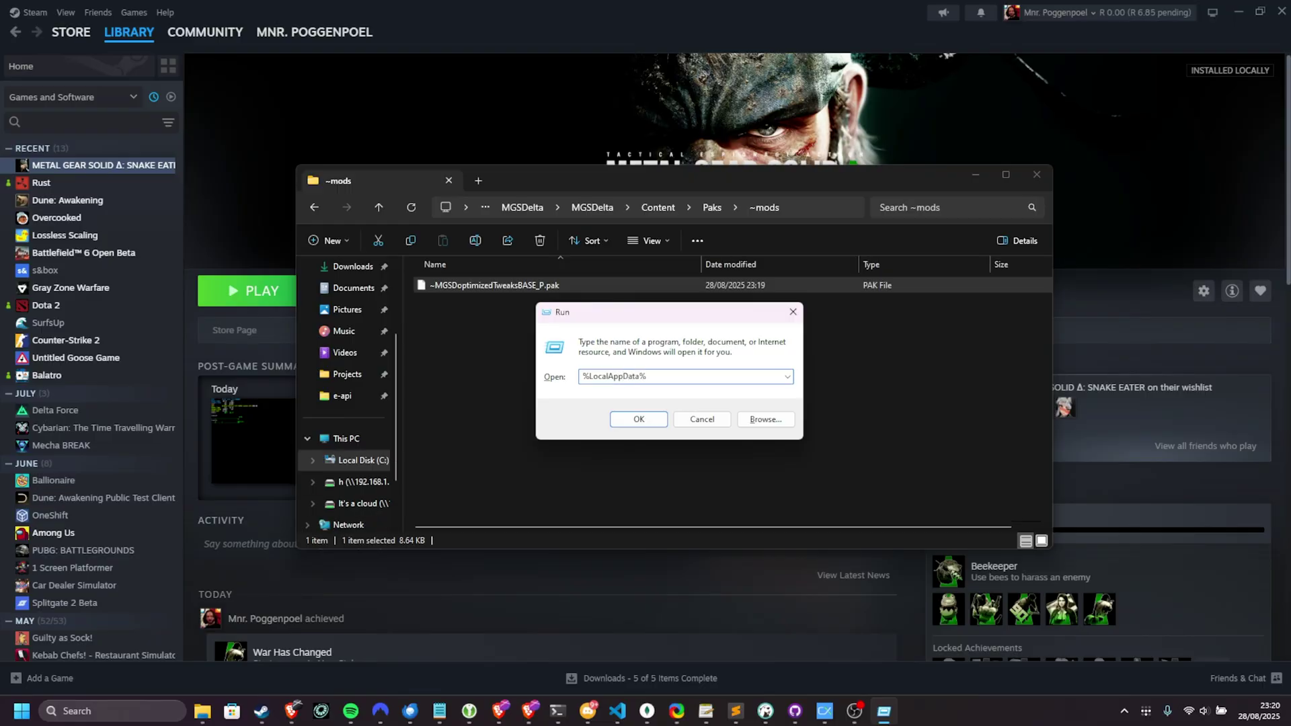
{"action": "type", "text": "\\MGS"}
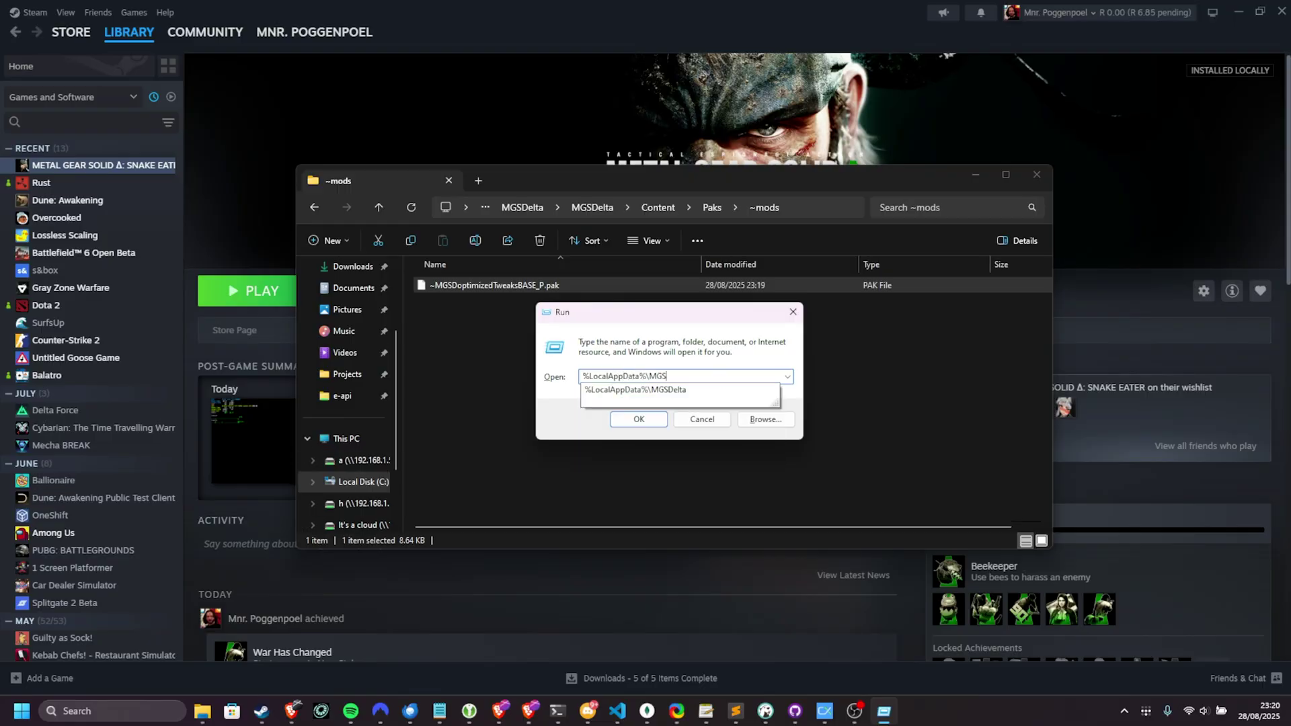
{"action": "left_click", "coordinate": [680, 390]}
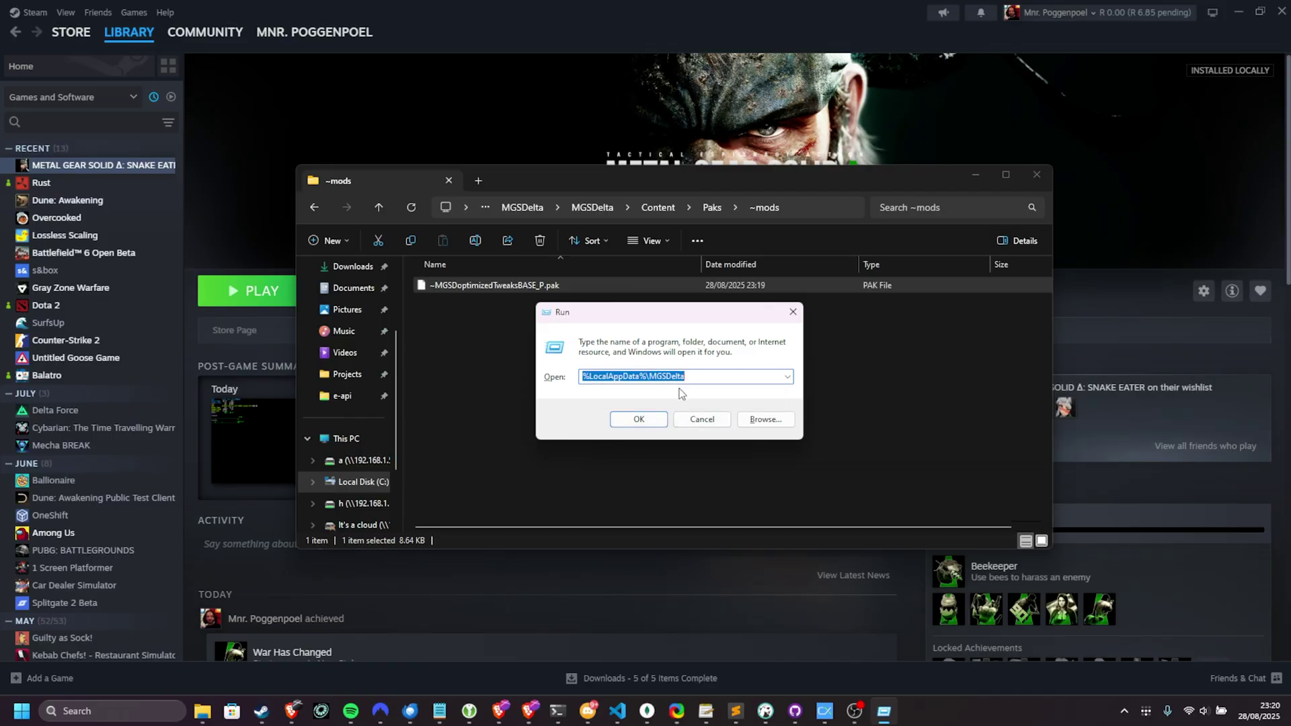
{"action": "left_click", "coordinate": [645, 419]}
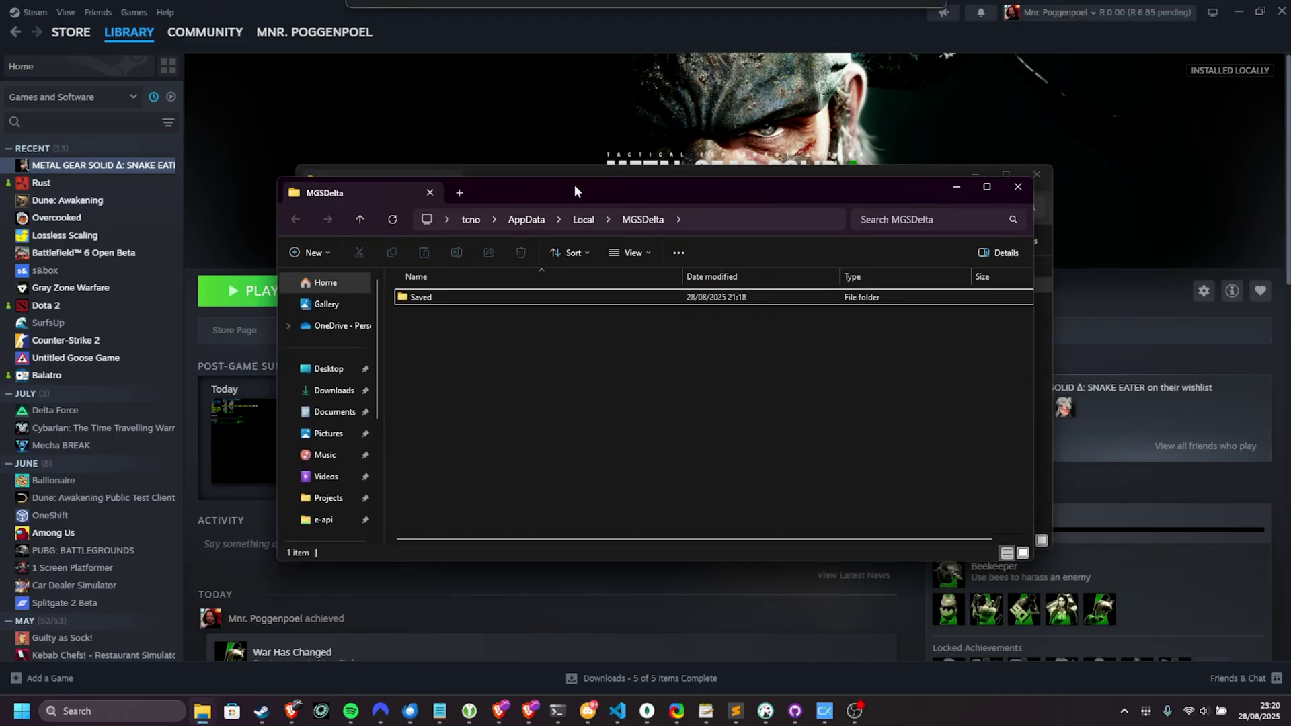
- Go to Saved\Config\Windows inside the MGSDelta folder and open Engine.ini in Notepad
{"action": "double_click", "coordinate": [623, 289]}
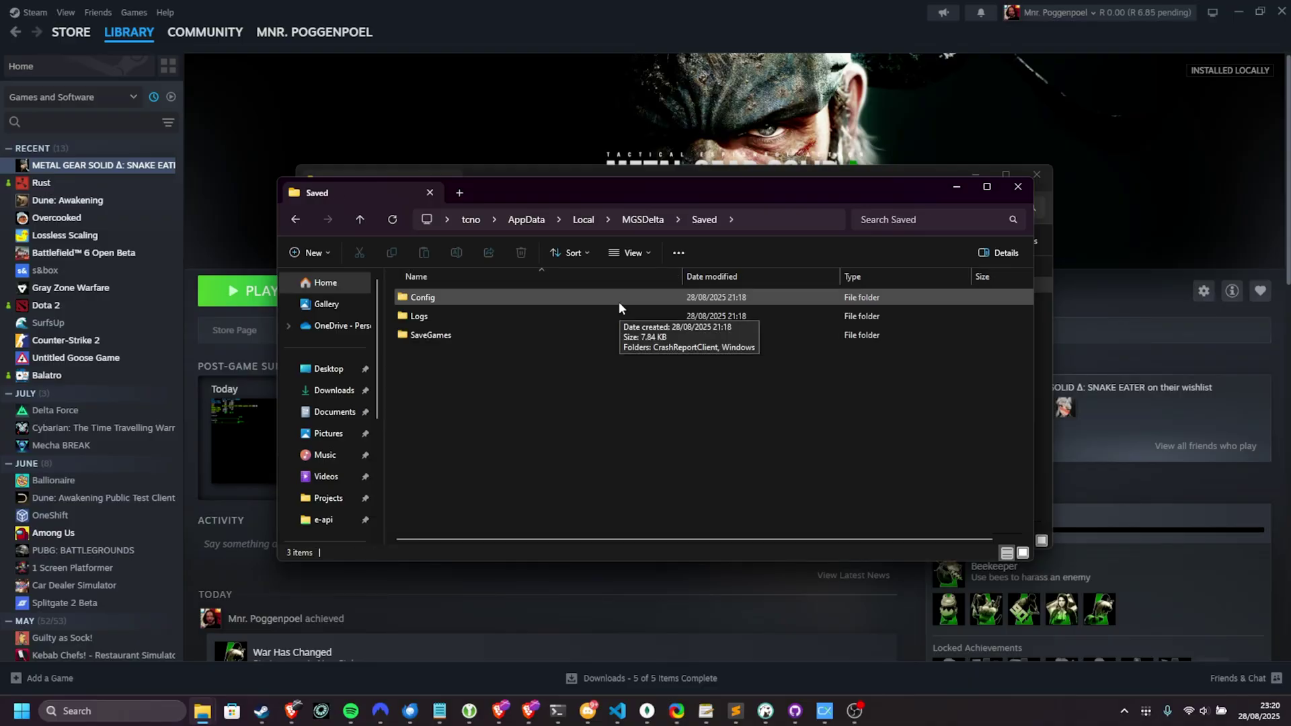
{"action": "double_click", "coordinate": [619, 303]}
{"action": "left_click", "coordinate": [614, 316]}
{"action": "double_click", "coordinate": [615, 315]}
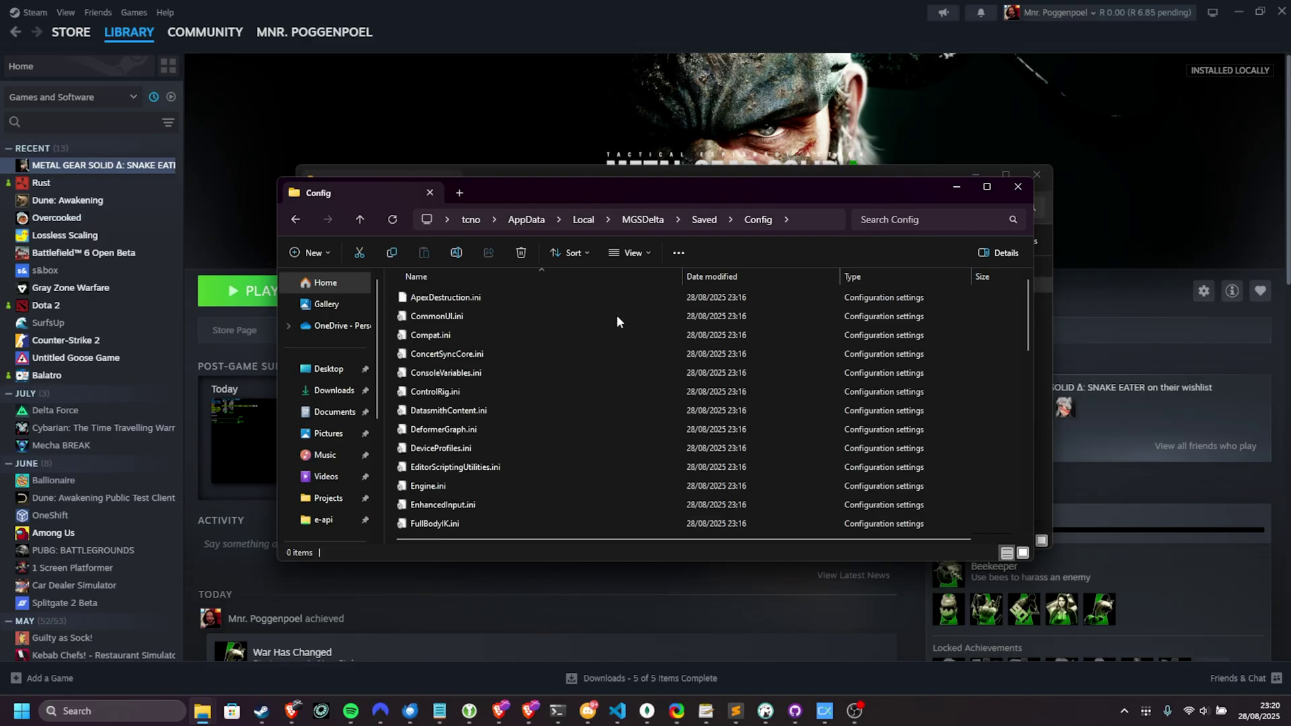
{"action": "type", "text": "en"}
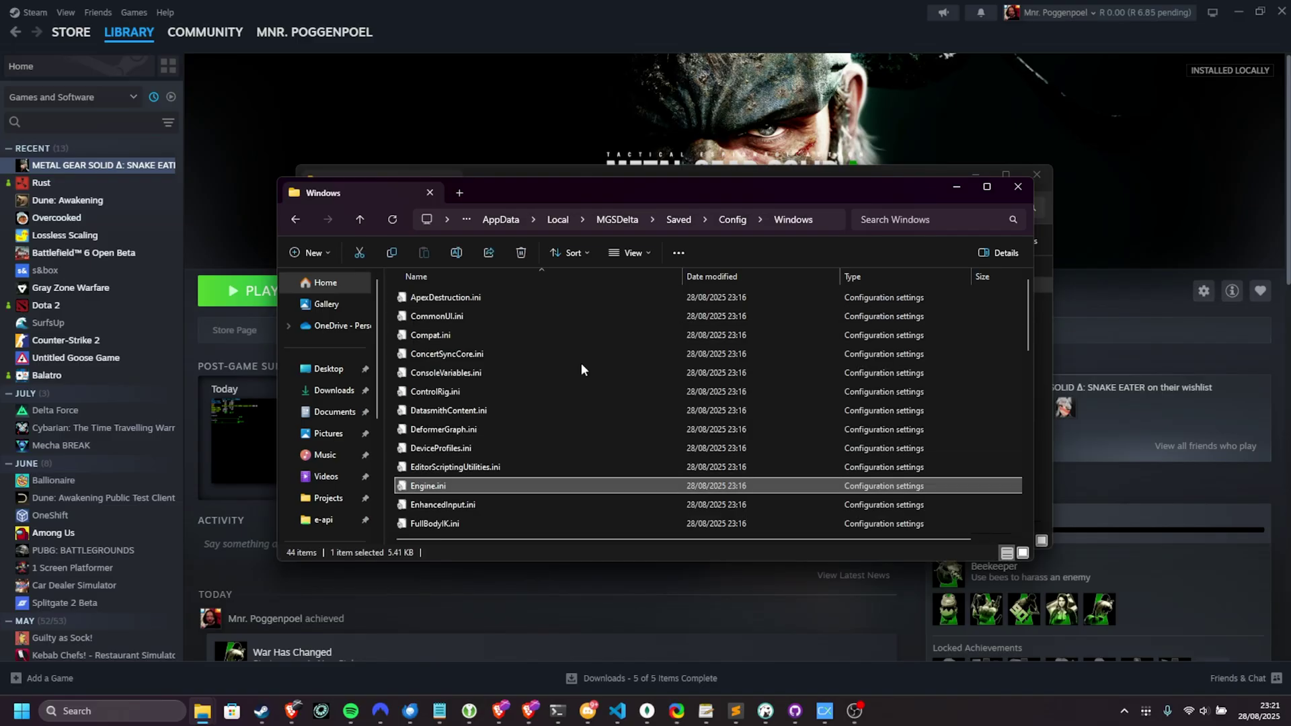
{"action": "key", "text": "Return"}
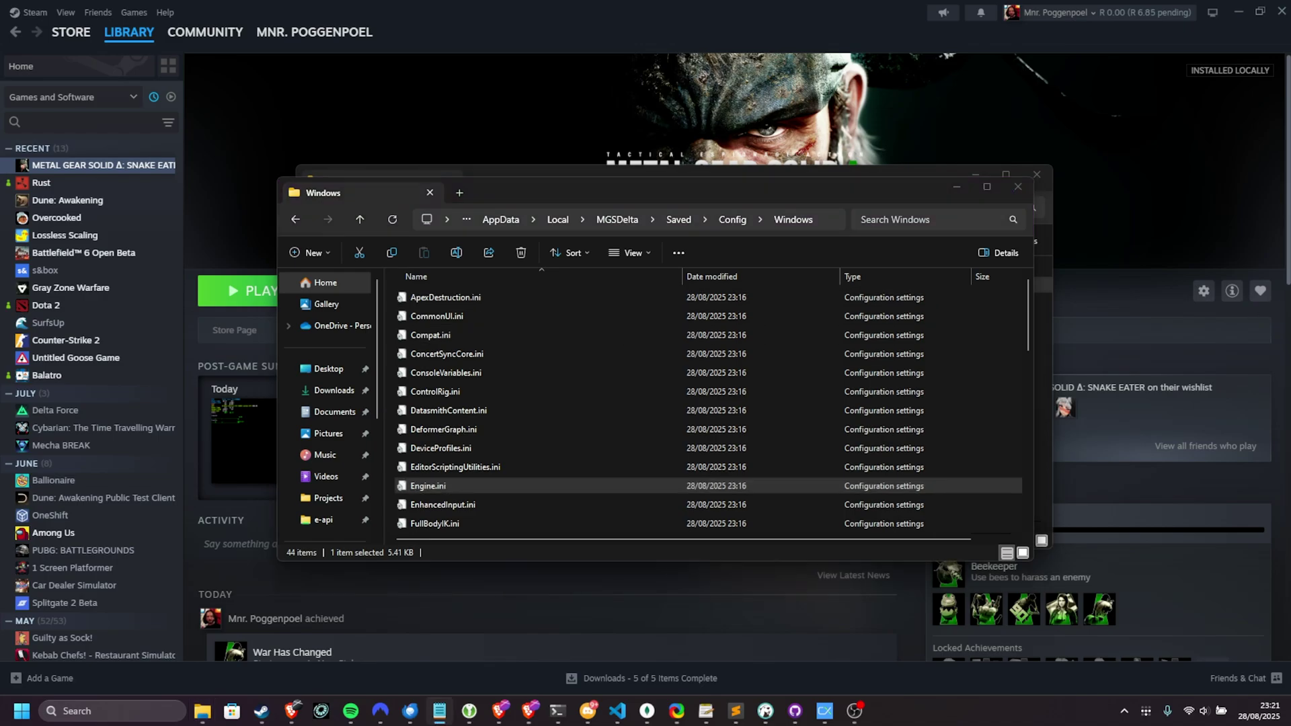
- Add the lines [SystemSettings] and r.FidelityFX.FI.Enabled=1 at the end of the game's Engine.ini and save the file
{"action": "left_click_drag", "start_coordinate": [799, 195], "coordinate": [638, 156]}
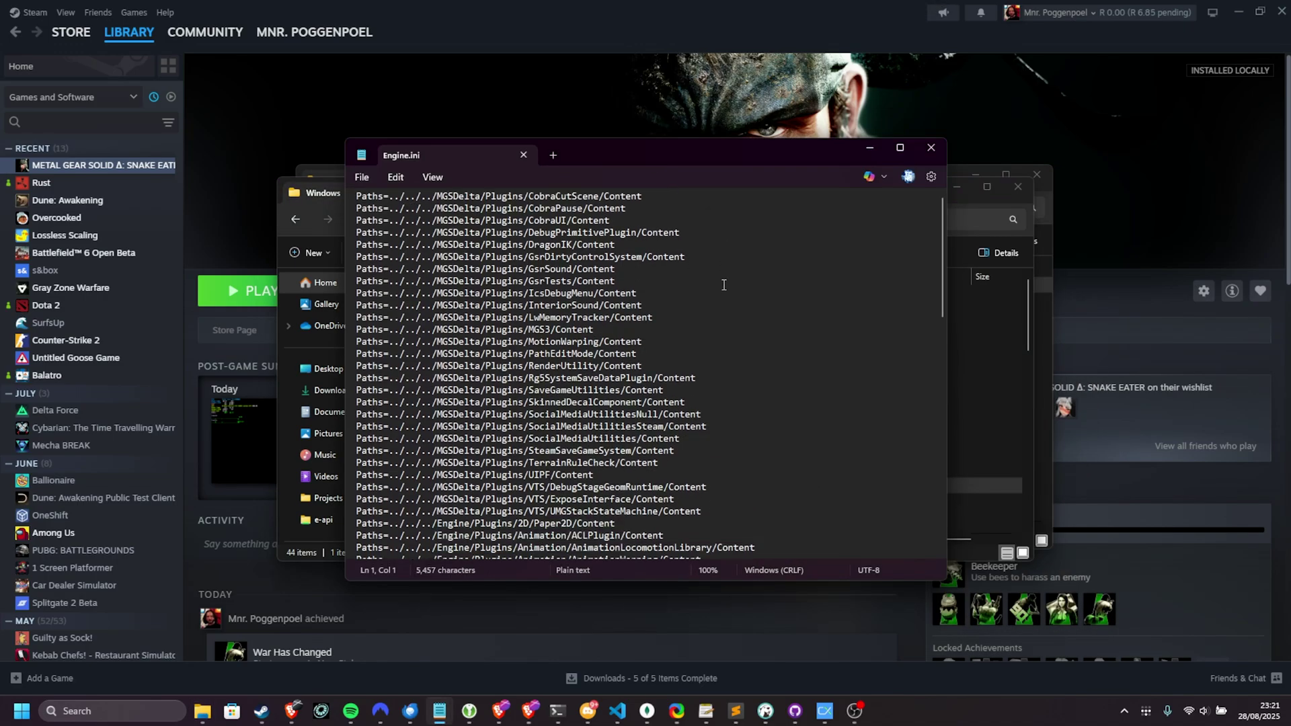
{"action": "scroll", "coordinate": [689, 557], "scroll_direction": "down", "scroll_amount": 20}
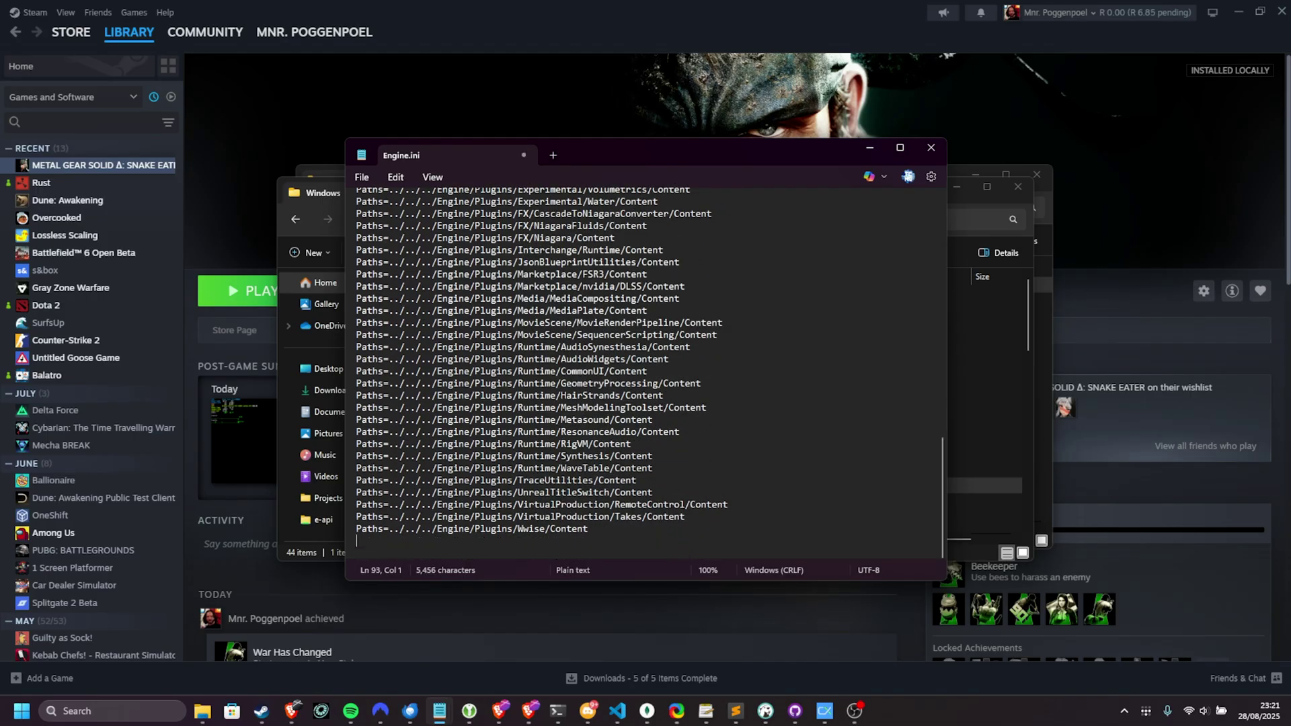
{"action": "type", "text": "[SystemSettings] r.FidelityFX.FI.Enabled=1"}
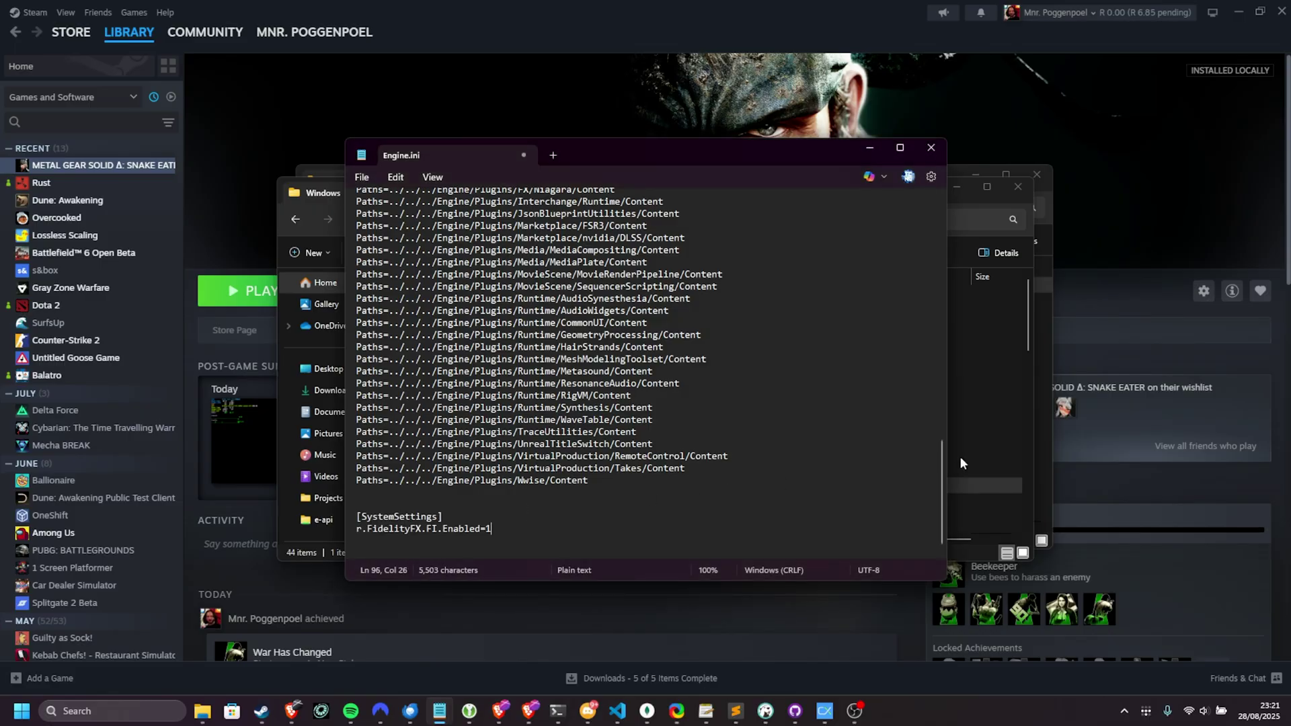
{"action": "key", "text": "alt+Tab"}
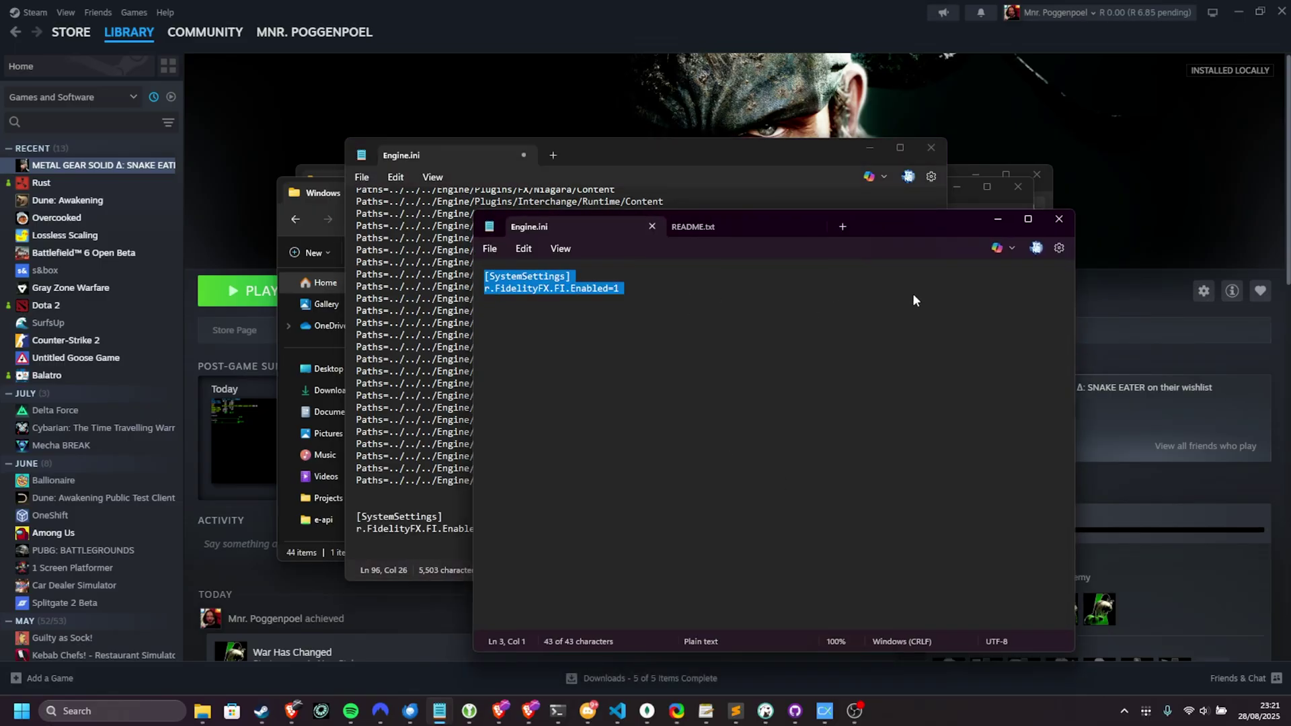
{"action": "left_click_drag", "start_coordinate": [902, 215], "coordinate": [1290, 229]}
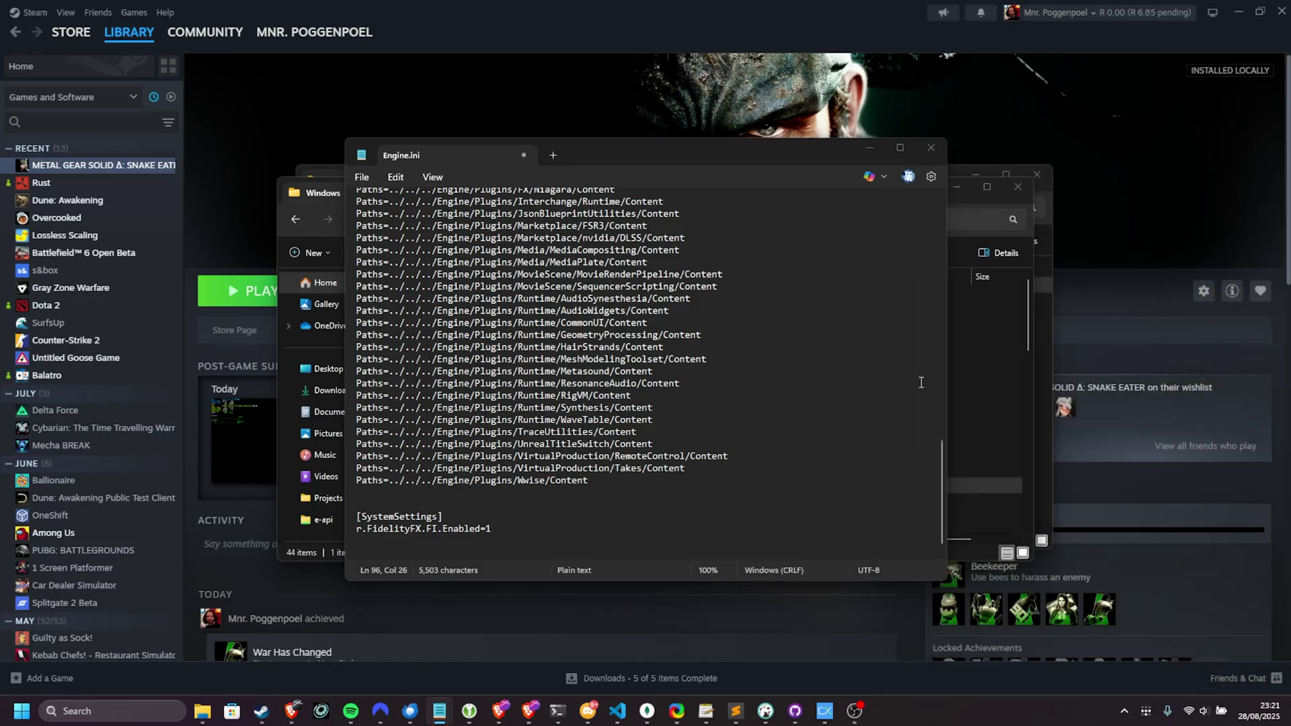
{"action": "scroll", "coordinate": [534, 484], "scroll_direction": "down", "scroll_amount": 1}
{"action": "left_click", "coordinate": [534, 484]}
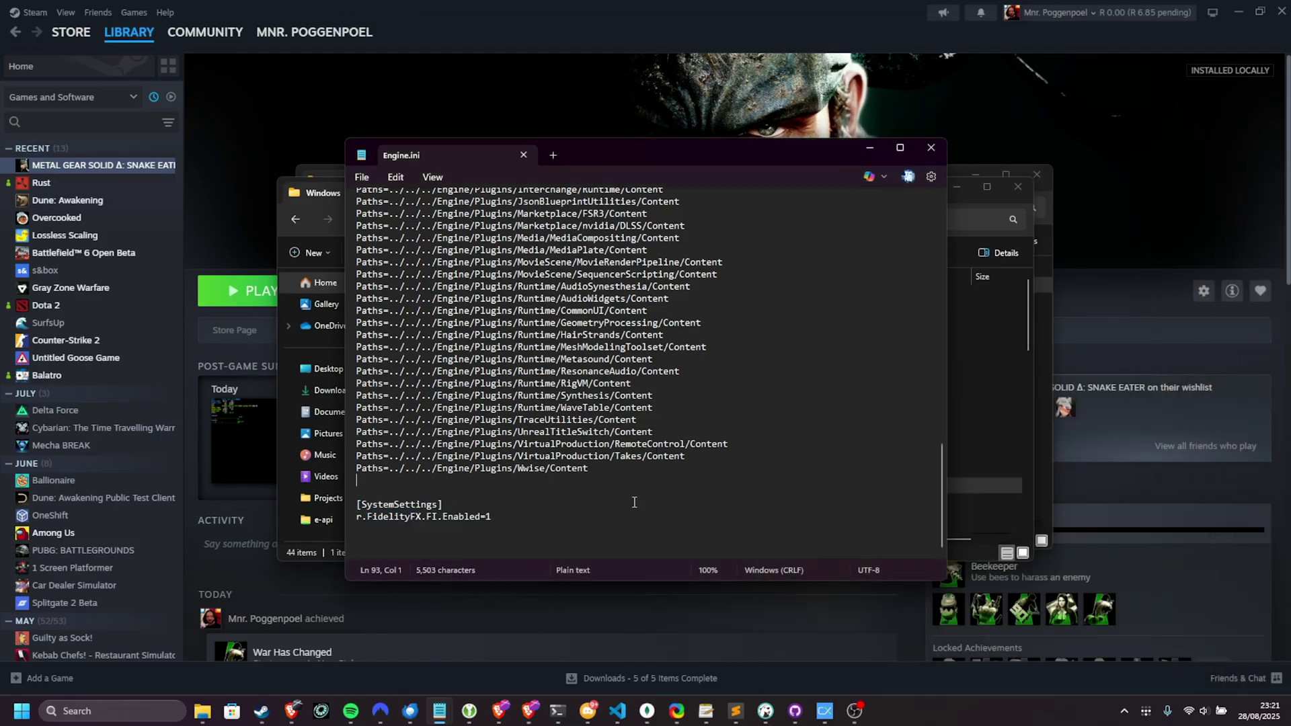
{"action": "left_click", "coordinate": [869, 147]}
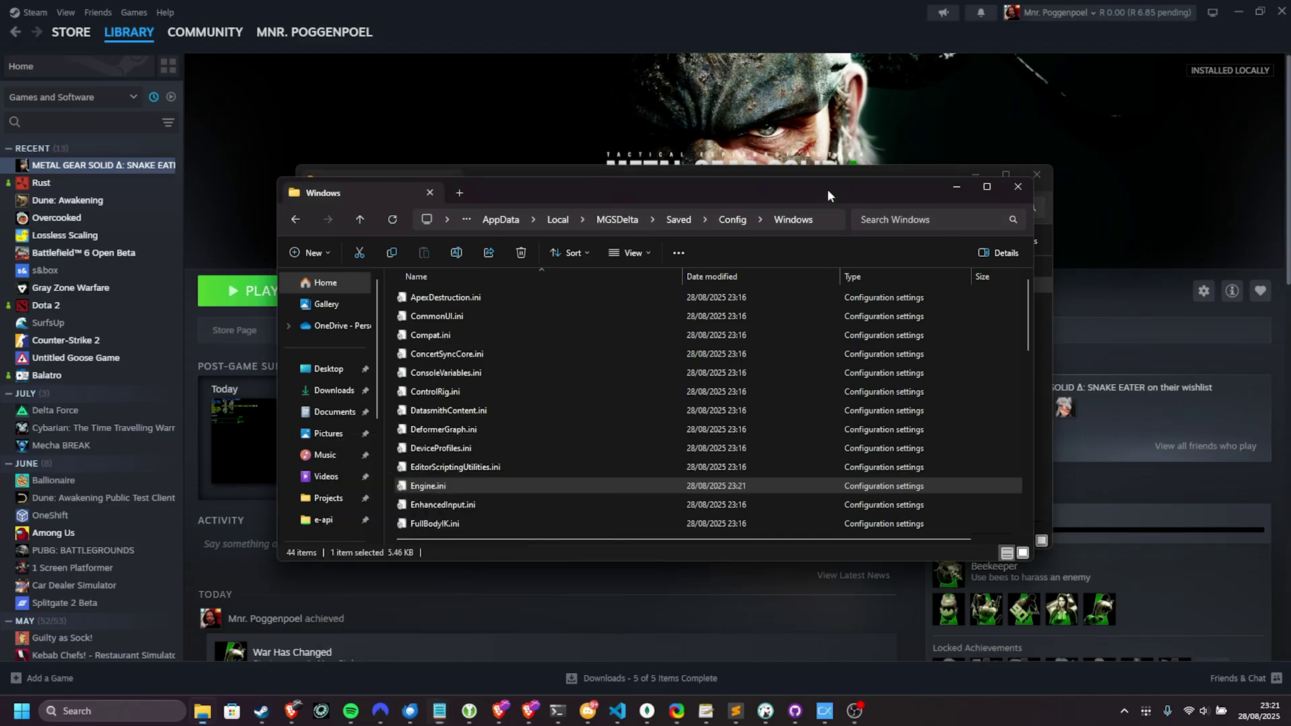
- Set the read-only attribute on Engine.ini in its file properties and apply it
{"action": "right_click", "coordinate": [570, 484]}
{"action": "left_click", "coordinate": [632, 470]}
{"action": "left_click_drag", "start_coordinate": [464, 252], "coordinate": [675, 198]}
{"action": "left_click", "coordinate": [611, 445]}
{"action": "left_click", "coordinate": [740, 519]}
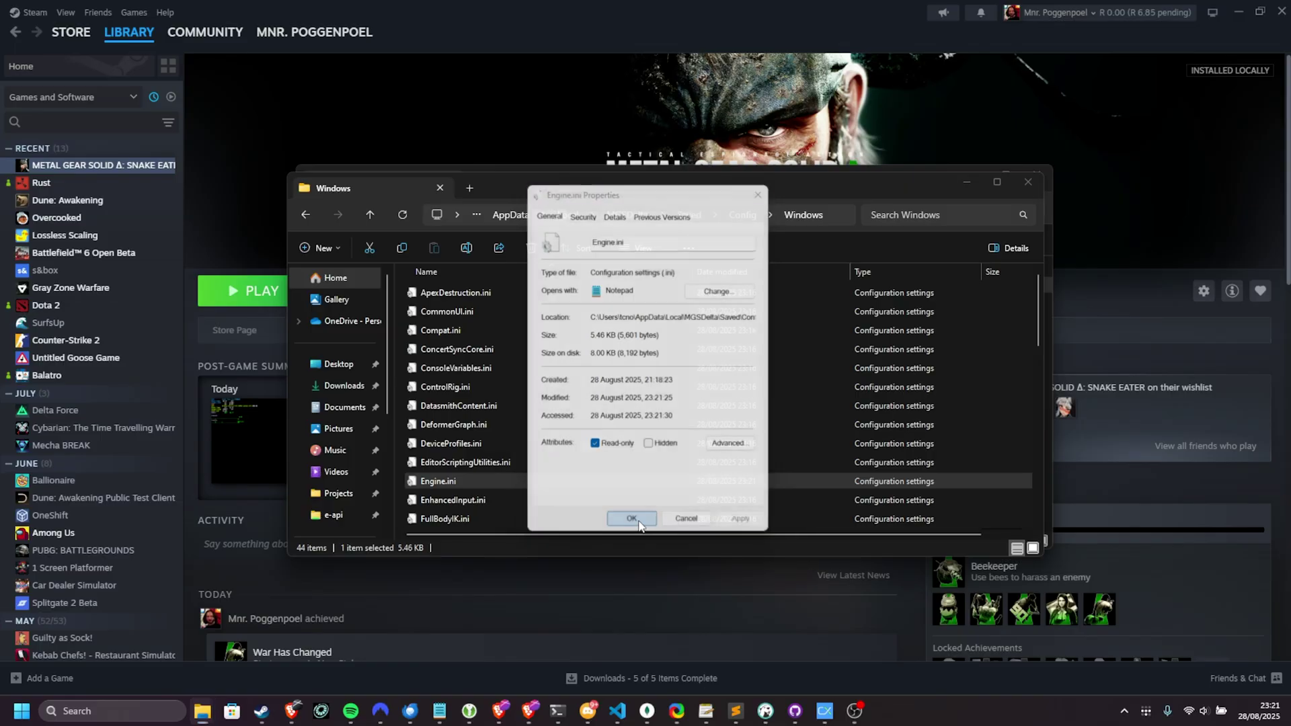
{"action": "left_click", "coordinate": [638, 521]}
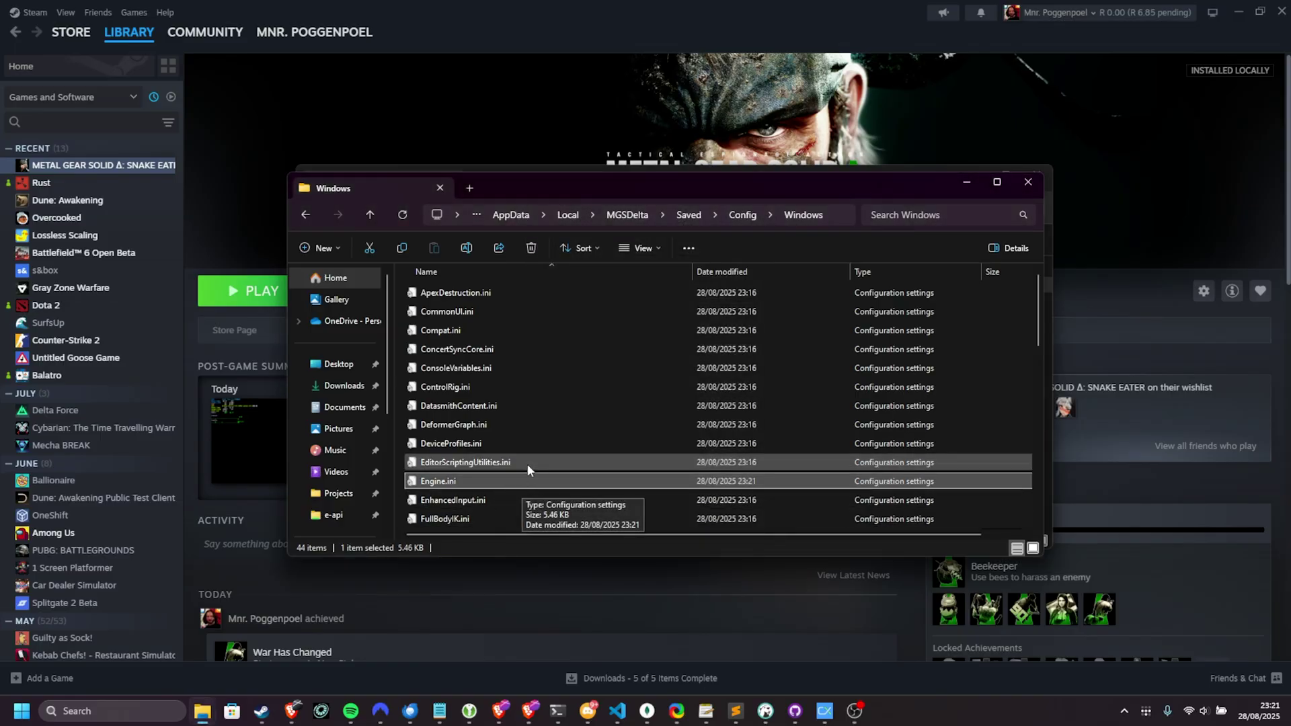
- Launch Metal Gear Solid Delta from the Steam library and open the Graphics options from the in-game pause screen
{"action": "left_click", "coordinate": [607, 119]}
{"action": "left_click", "coordinate": [245, 291]}
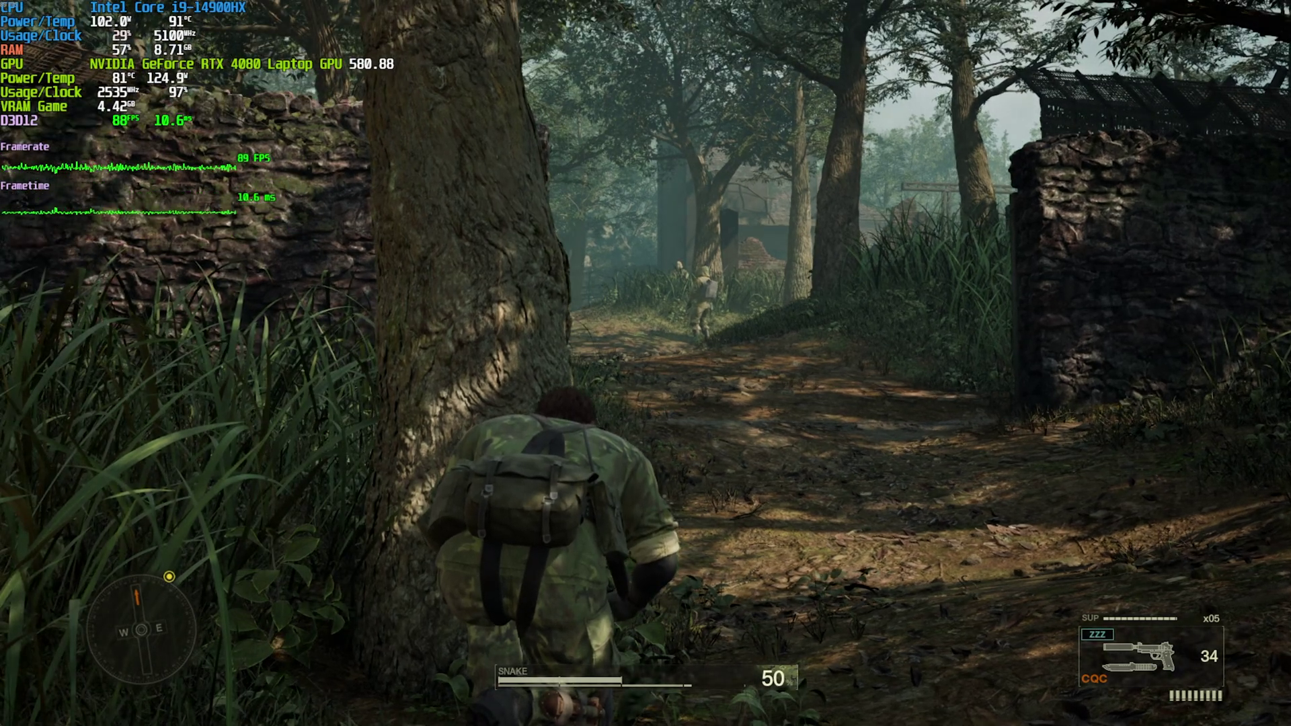
{"action": "key", "text": "Escape"}
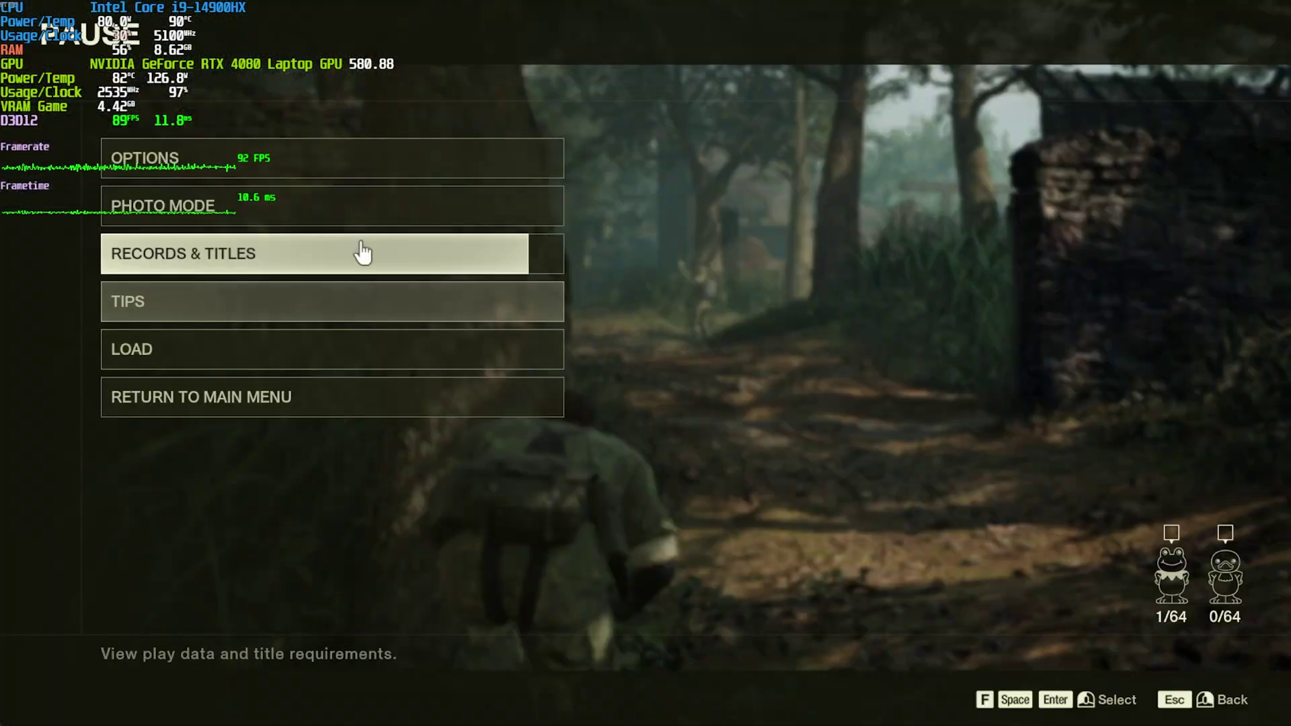
{"action": "left_click", "coordinate": [305, 172]}
{"action": "left_click", "coordinate": [299, 245]}
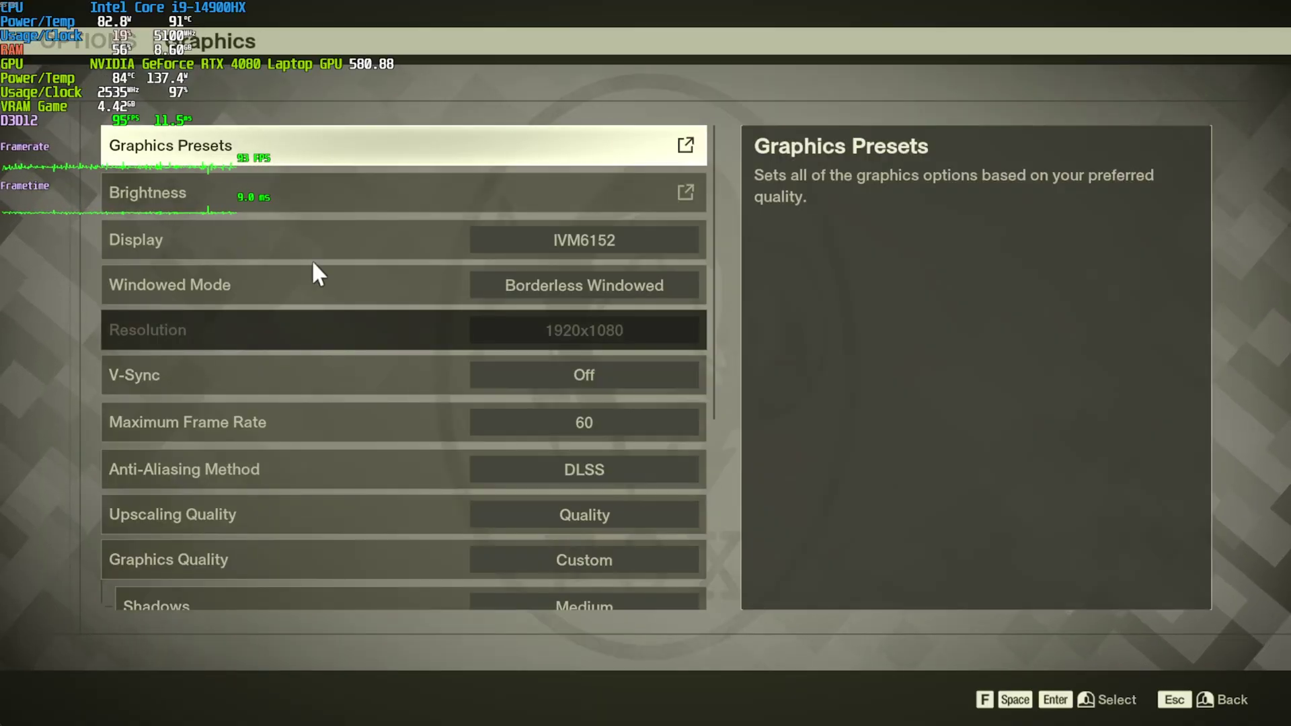
- Set Shadows and Global Illumination to Low in the graphics options and return to gameplay
{"action": "scroll", "coordinate": [411, 381], "scroll_direction": "down", "scroll_amount": 2}
{"action": "scroll", "coordinate": [417, 386], "scroll_direction": "down", "scroll_amount": 2}
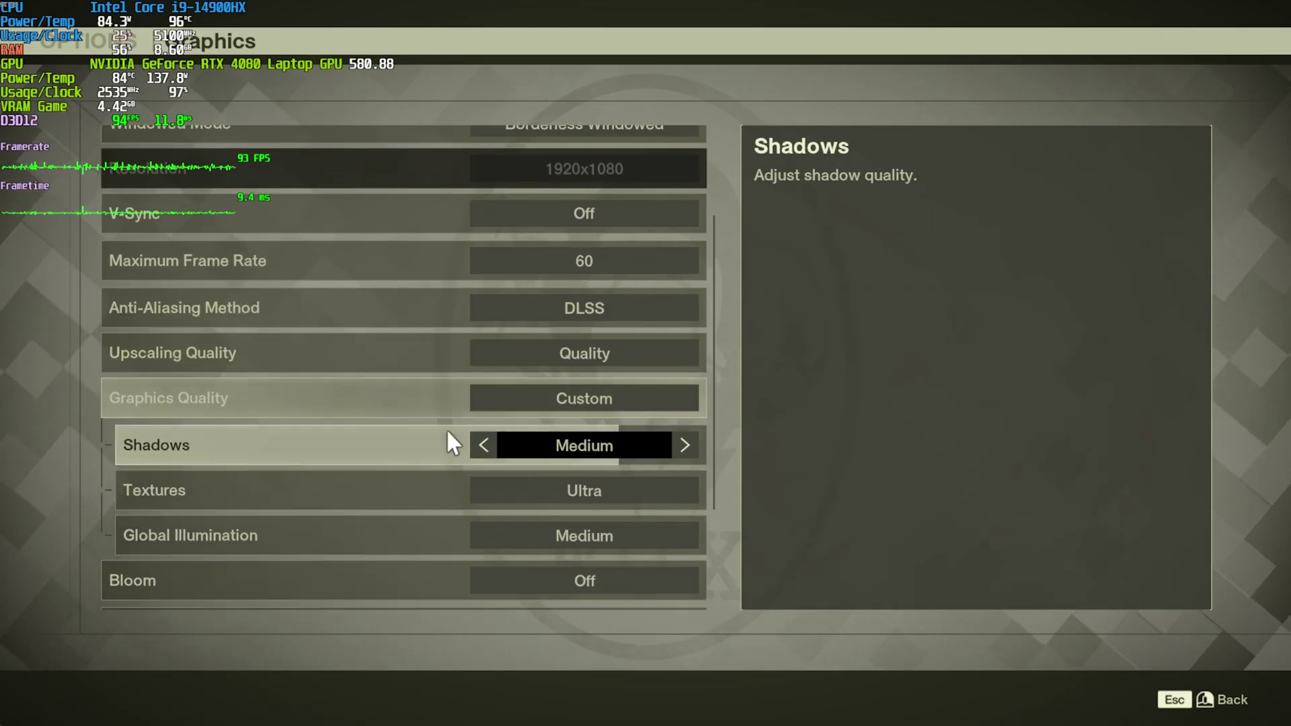
{"action": "left_click", "coordinate": [484, 419]}
{"action": "left_click", "coordinate": [487, 511]}
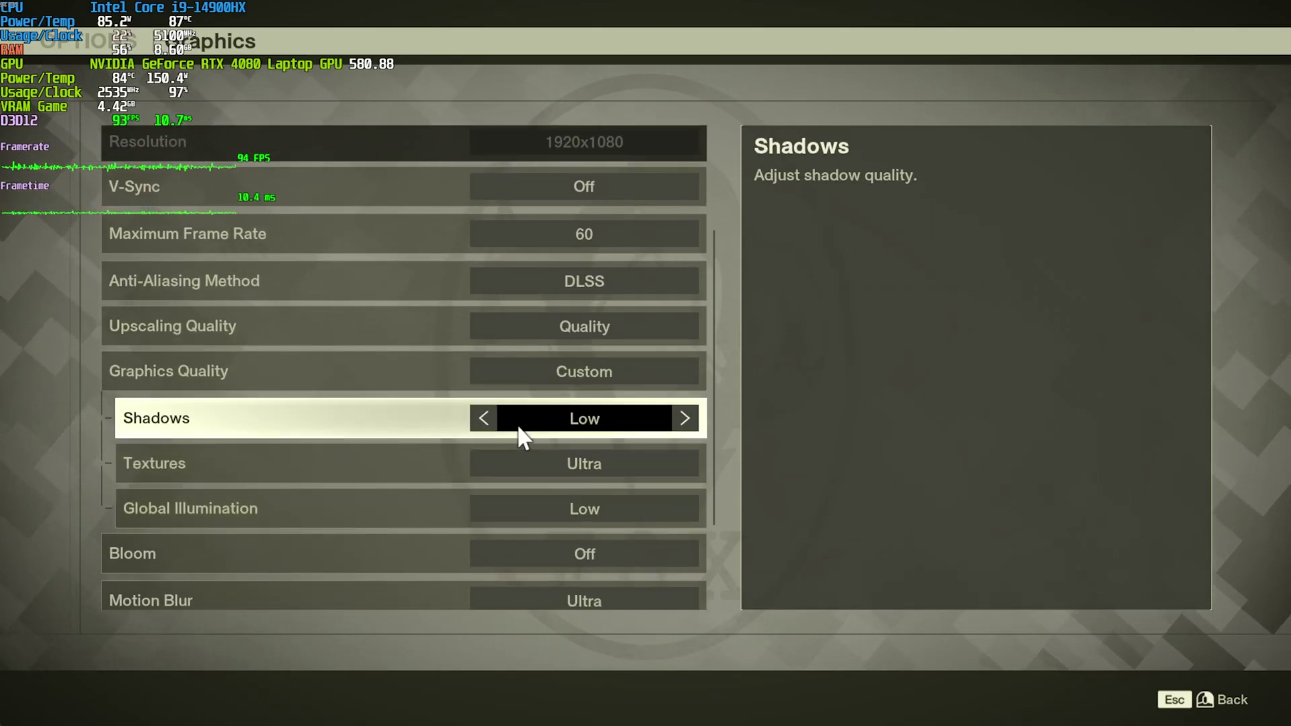
{"action": "key", "text": "Escape"}
{"action": "key", "text": "Escape"}
{"action": "key", "text": "Escape"}
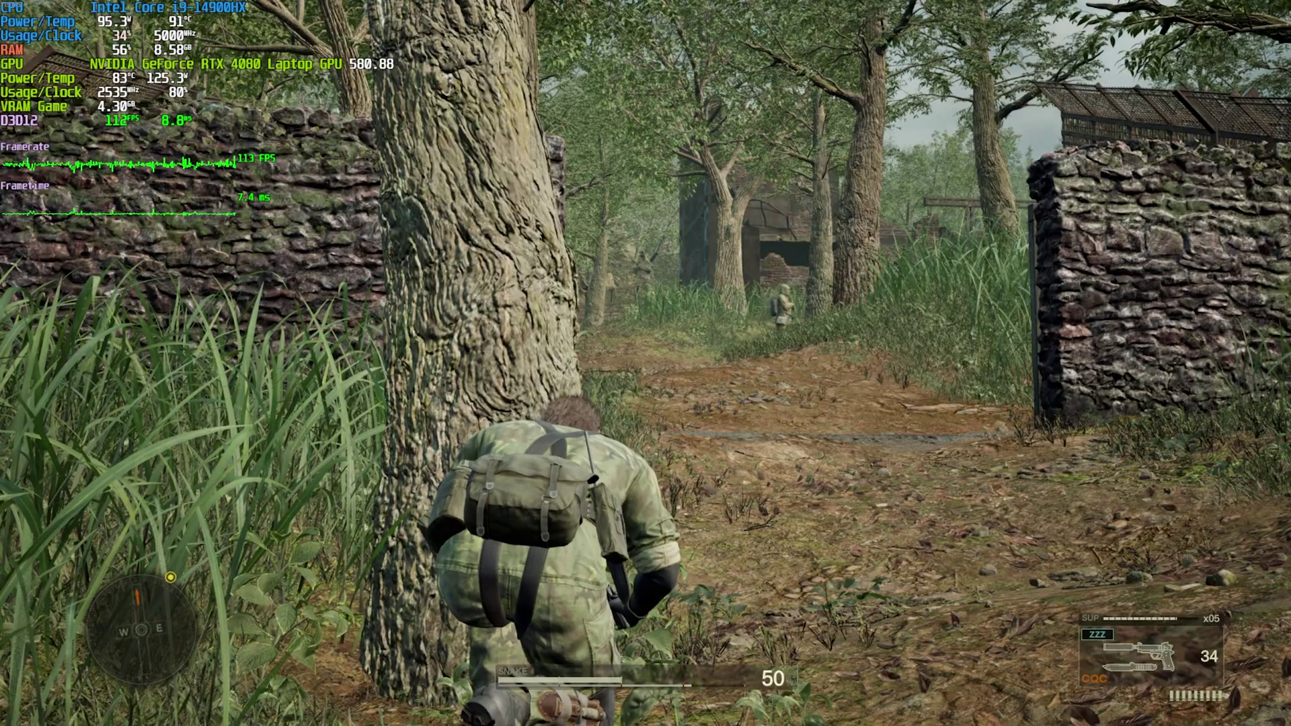
- Reopen the in-game graphics options, set Shadows and Global Illumination back to Medium, and leave the options
{"action": "key", "text": "Escape"}
{"action": "left_click", "coordinate": [259, 168]}
{"action": "left_click", "coordinate": [291, 239]}
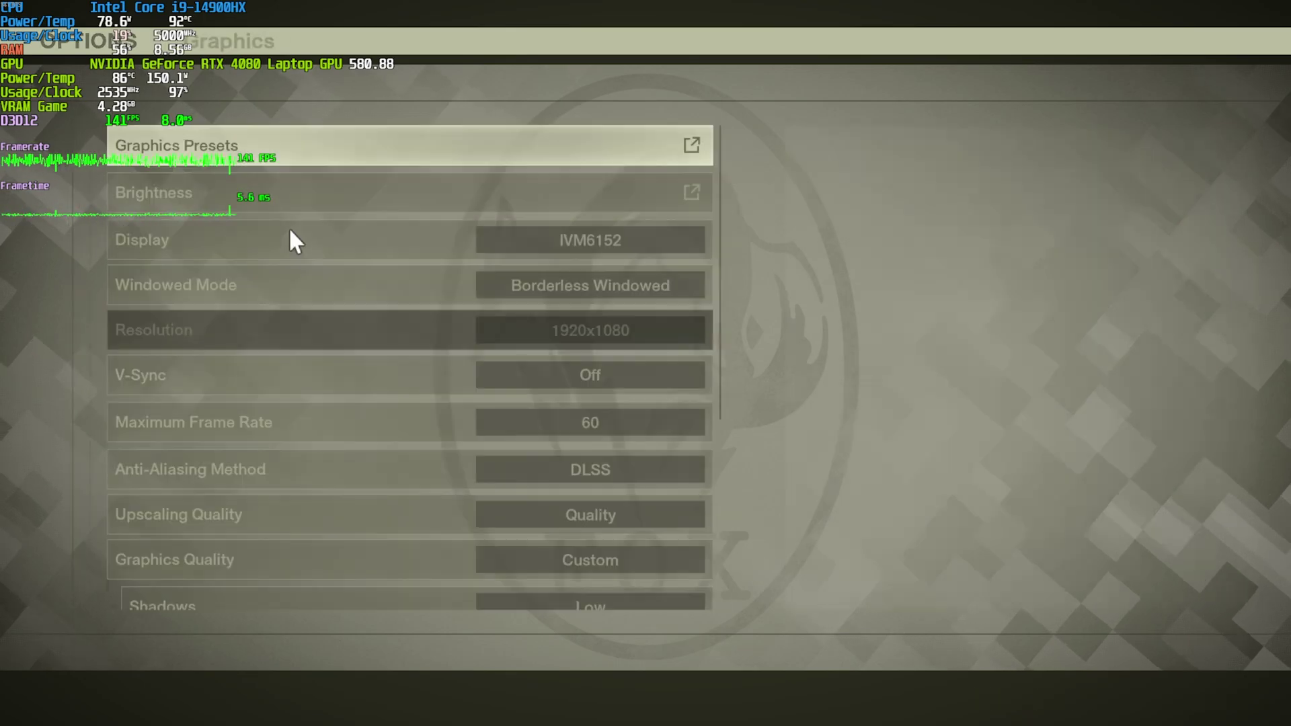
{"action": "scroll", "coordinate": [478, 444], "scroll_direction": "down", "scroll_amount": 4}
{"action": "left_click", "coordinate": [685, 447]}
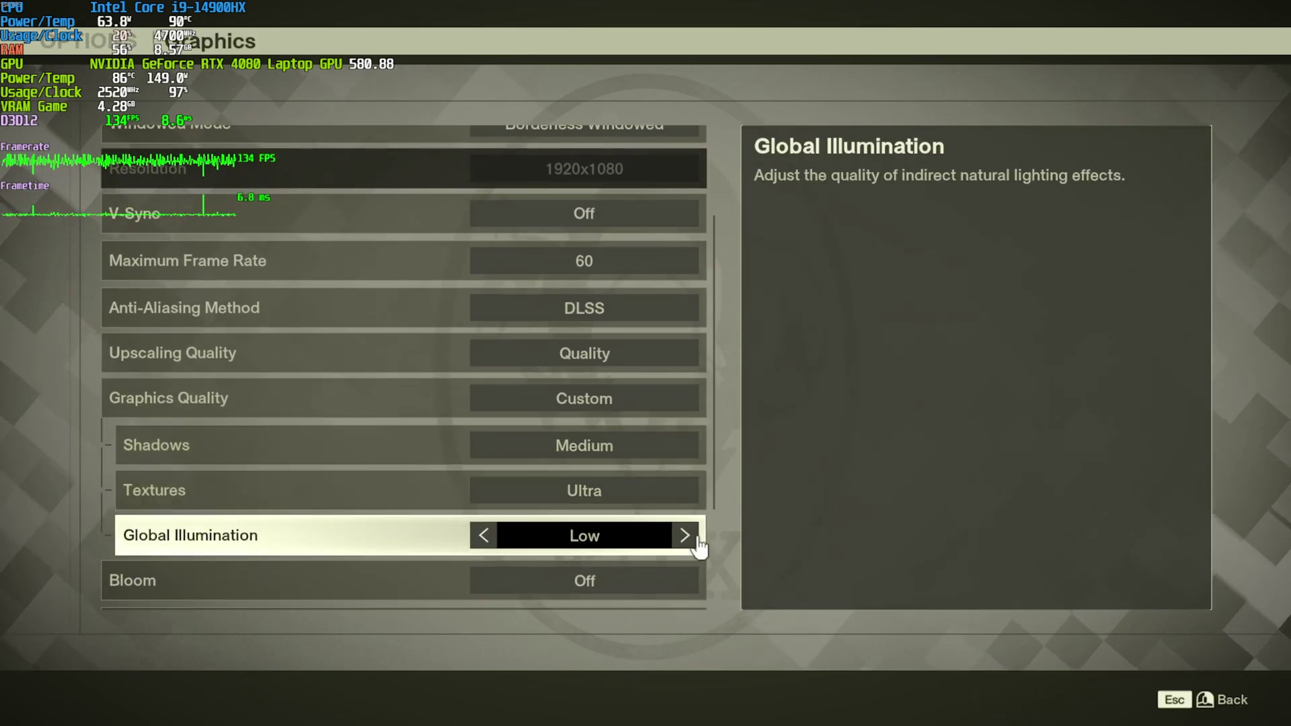
{"action": "left_click", "coordinate": [685, 536]}
{"action": "key", "text": "Escape"}
{"action": "key", "text": "Escape"}
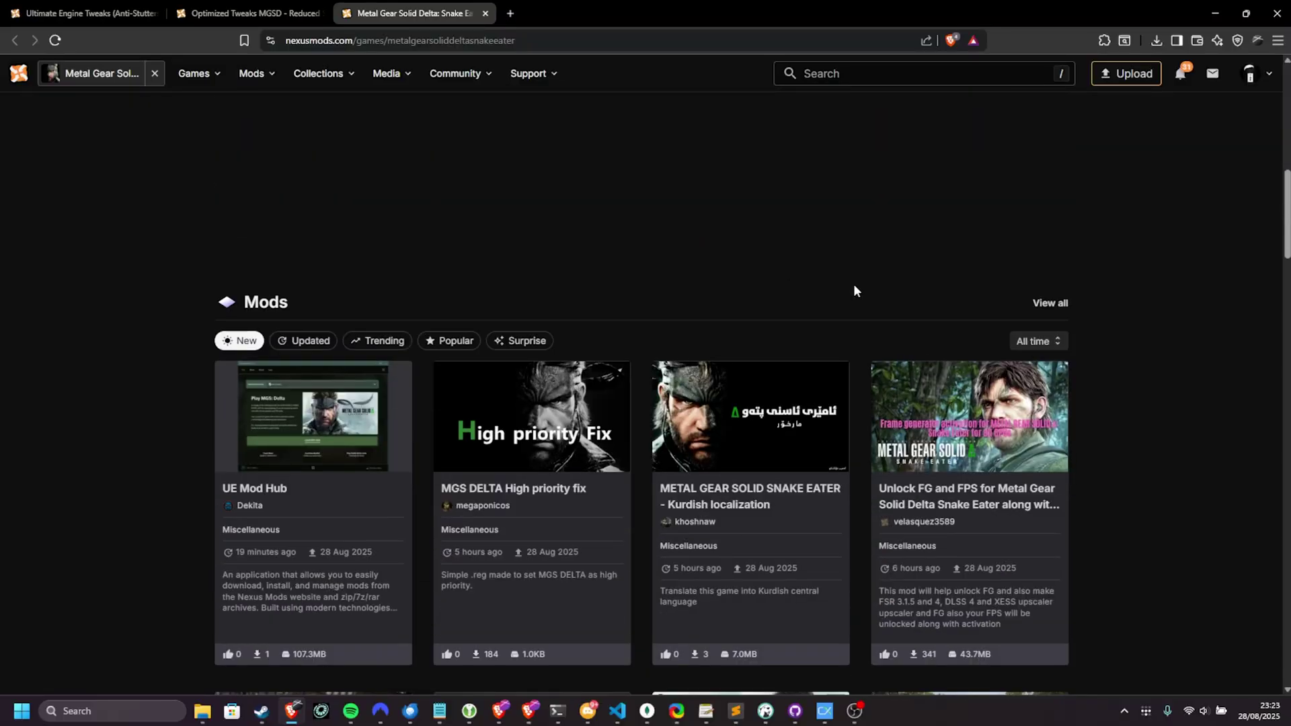
- Switch to the browser and look through the newest Metal Gear Solid Delta mods on Nexus Mods
{"action": "middle_click", "coordinate": [1191, 314]}
{"action": "scroll", "coordinate": [1191, 251], "scroll_direction": "down", "scroll_amount": 3}
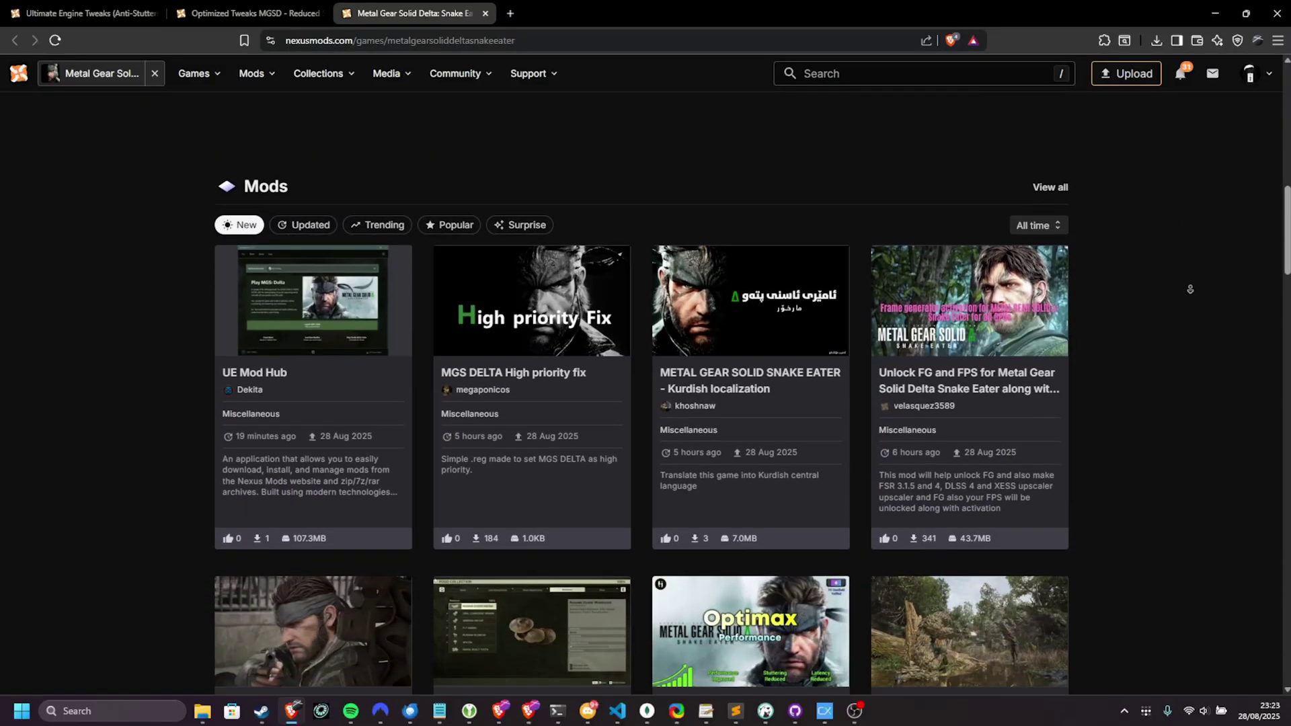
{"action": "scroll", "coordinate": [1108, 302], "scroll_direction": "down", "scroll_amount": 1}
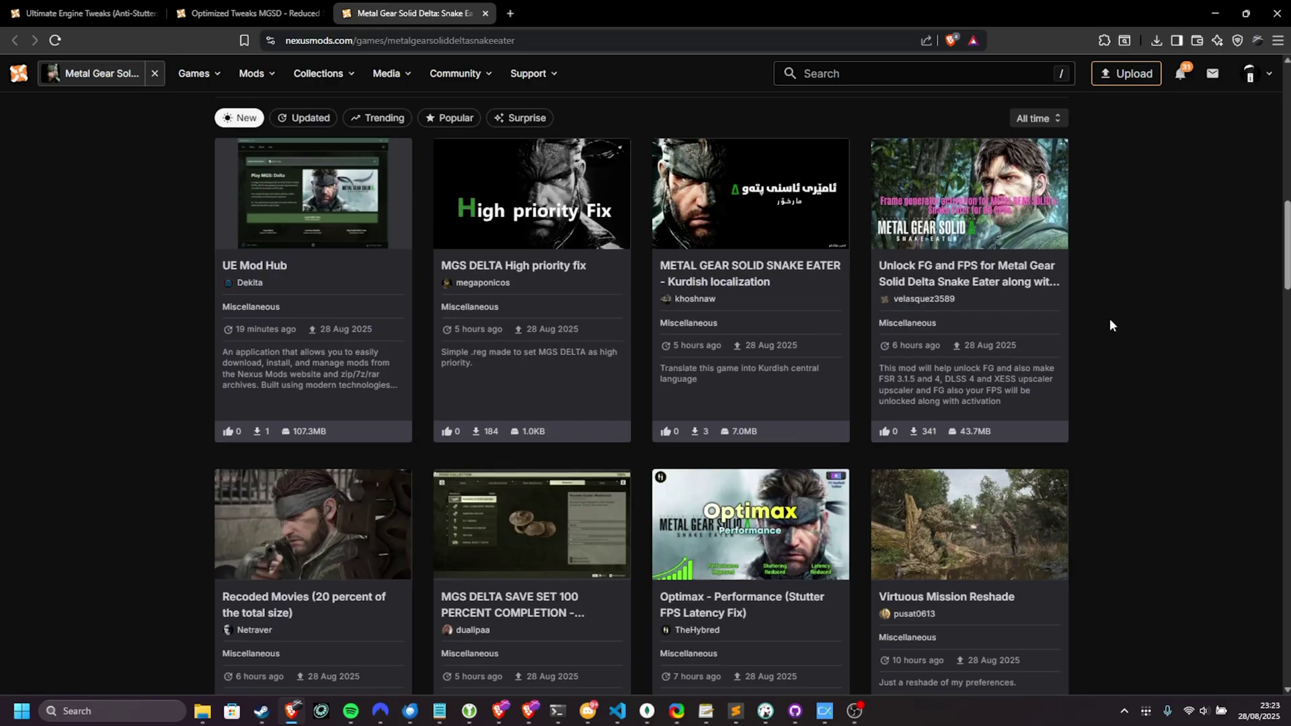
- On the Ultimate Engine Tweaks mod page, review the description and the main Engine.ini files offered for download
{"action": "key", "text": "ctrl+Tab"}
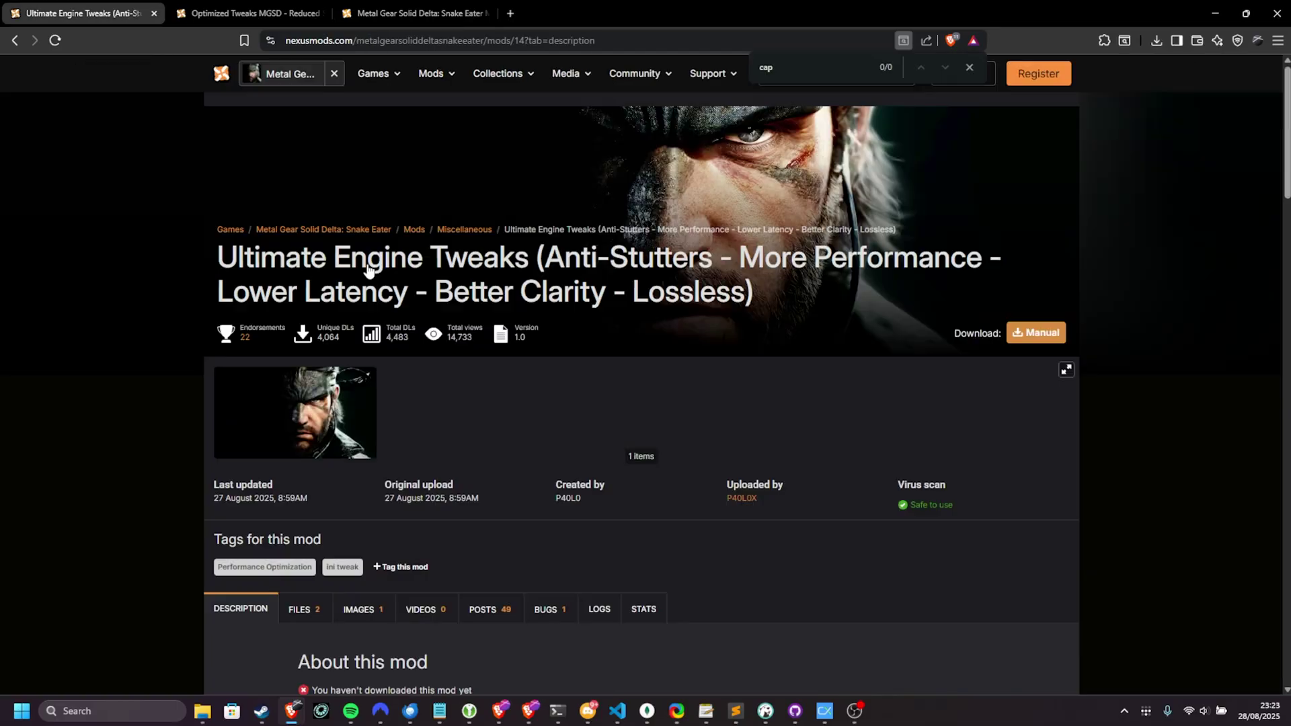
{"action": "middle_click", "coordinate": [743, 294]}
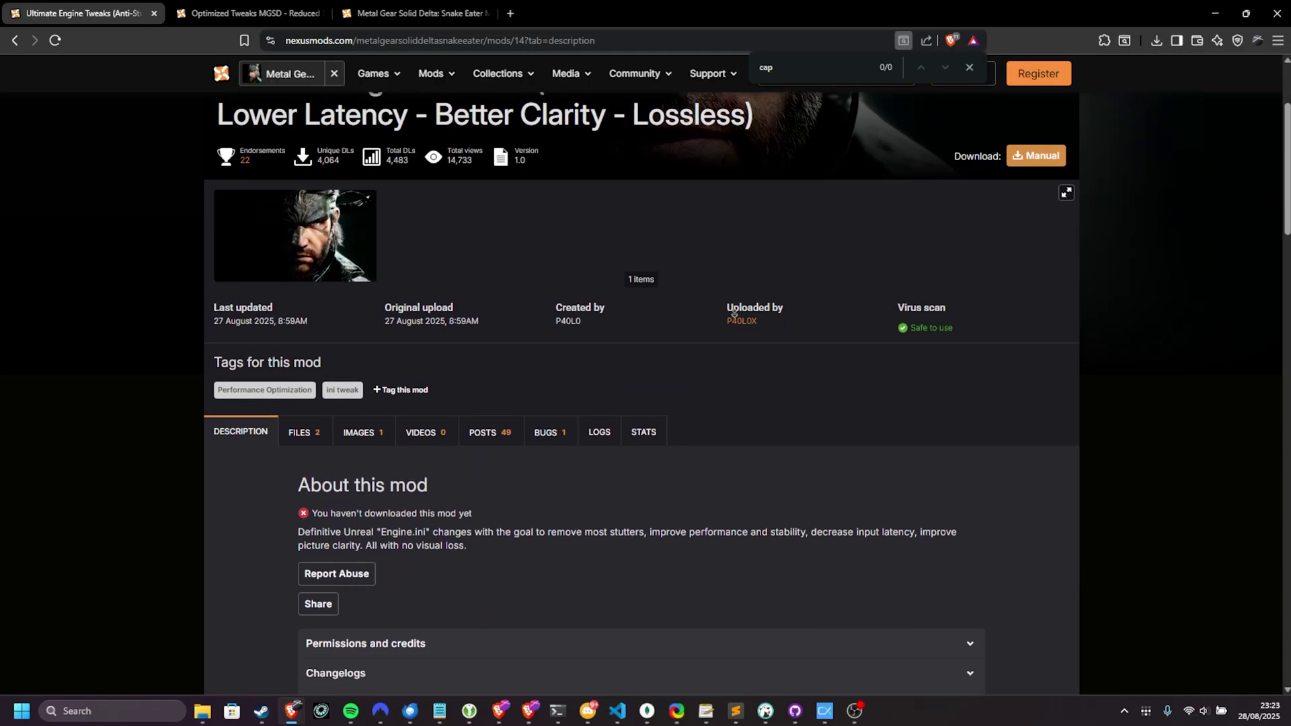
{"action": "left_click", "coordinate": [735, 316]}
{"action": "left_click", "coordinate": [312, 281]}
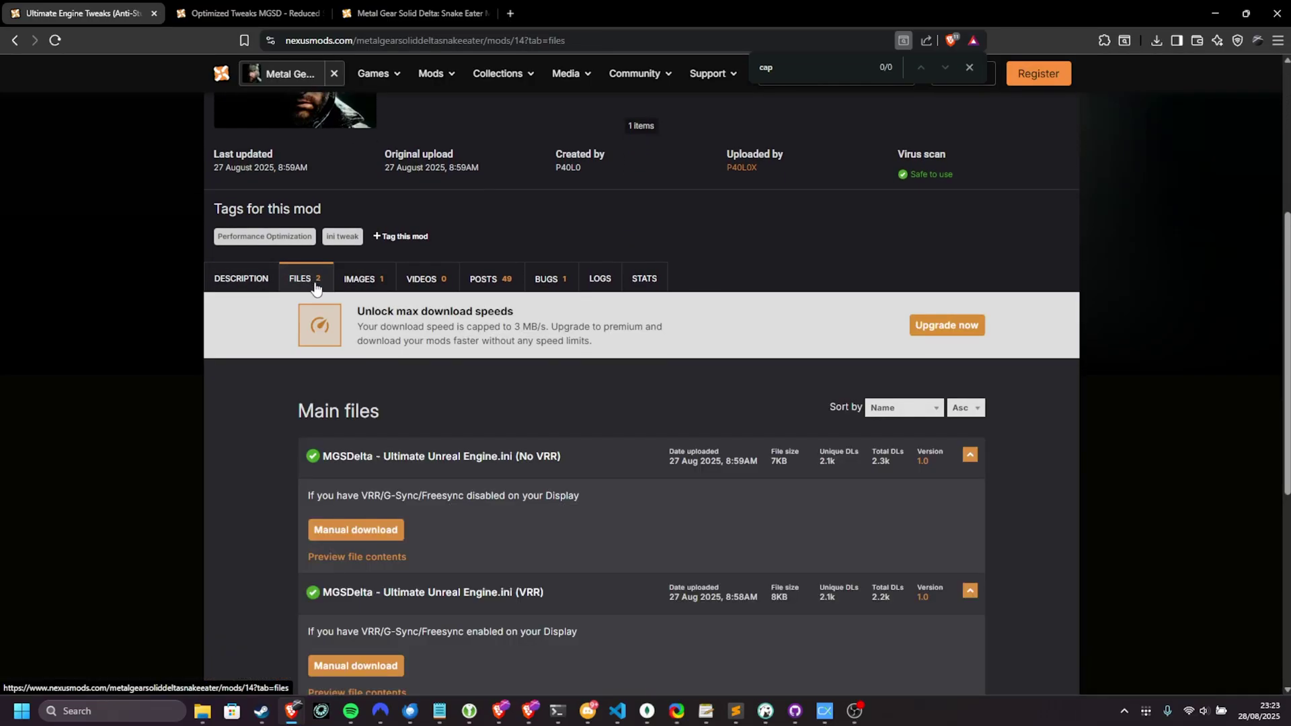
{"action": "scroll", "coordinate": [256, 369], "scroll_direction": "down", "scroll_amount": 3}
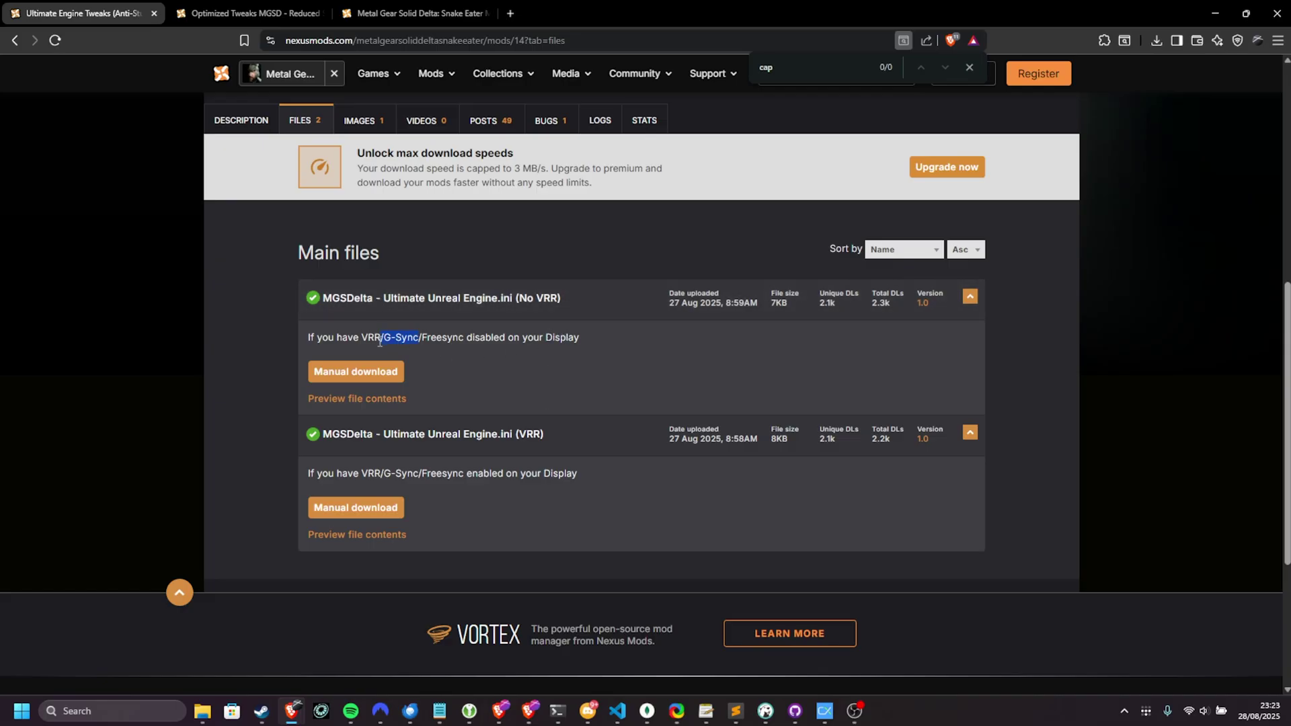
- Download the No VRR version of the Ultimate Unreal Engine.ini mod and look through the Engine.ini inside the archive
{"action": "left_click", "coordinate": [366, 375]}
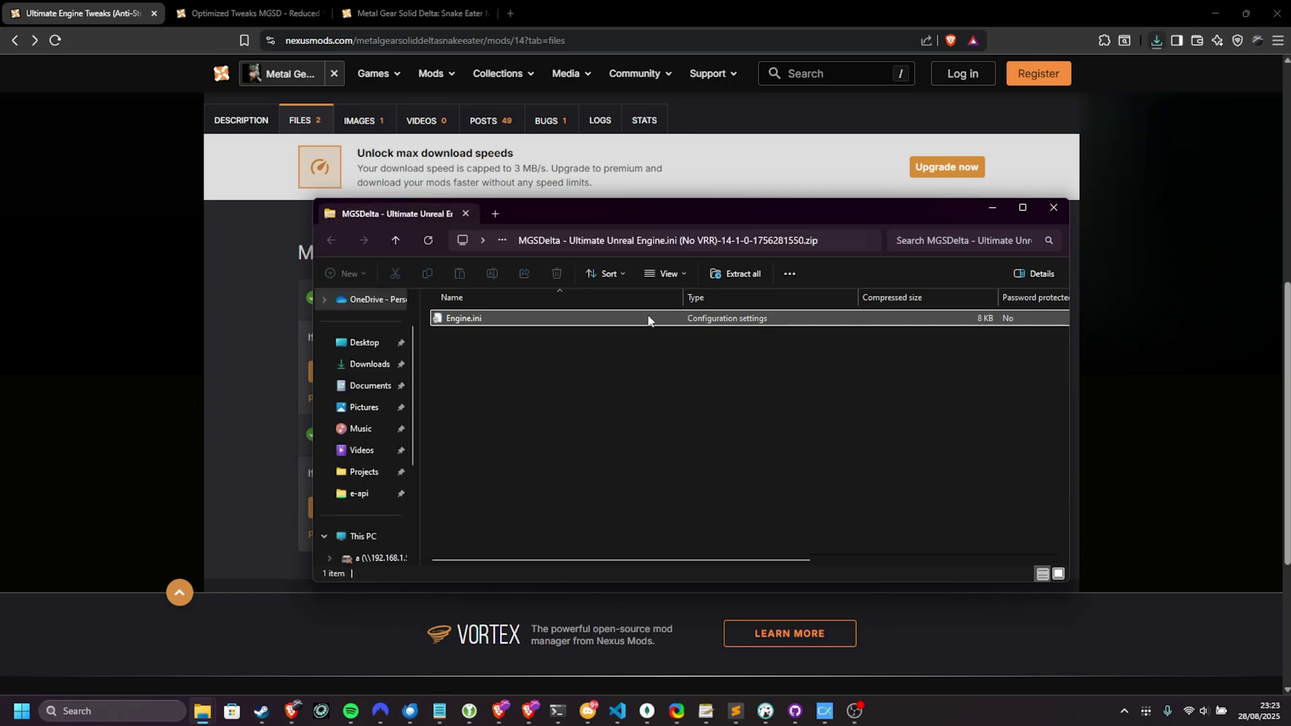
{"action": "double_click", "coordinate": [647, 316]}
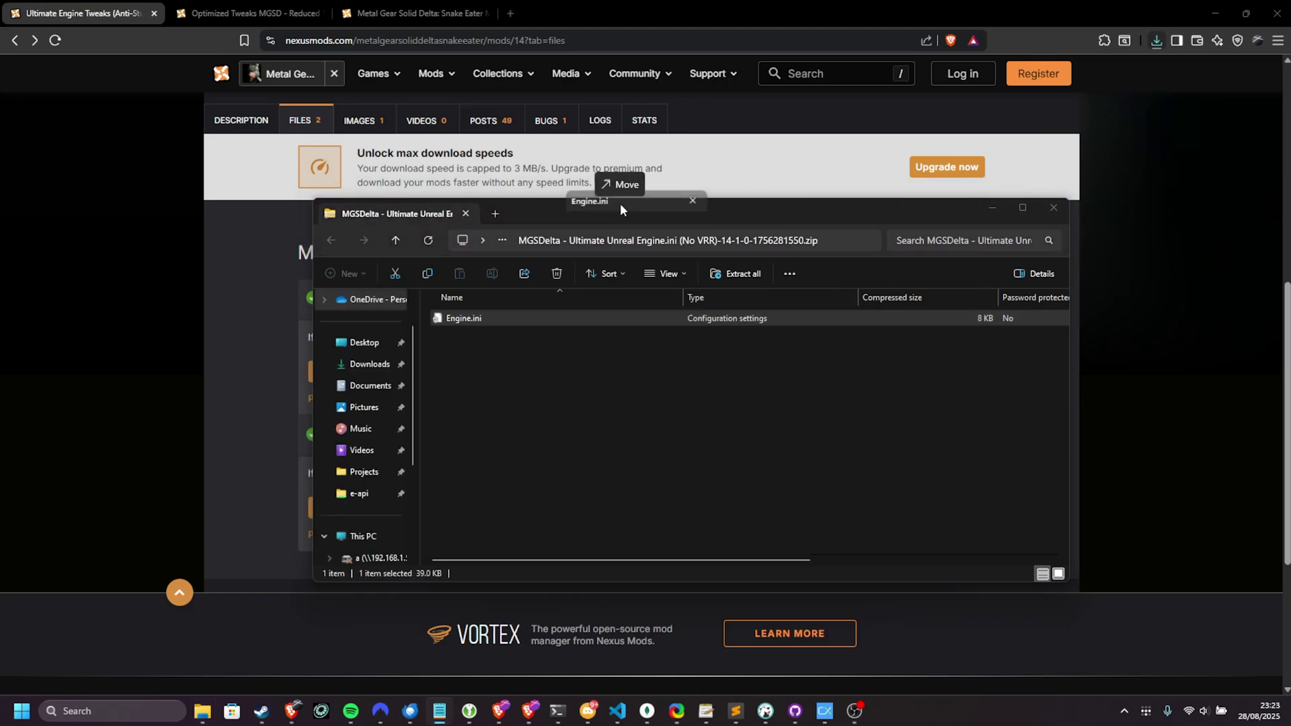
{"action": "scroll", "coordinate": [685, 304], "scroll_direction": "down", "scroll_amount": 20}
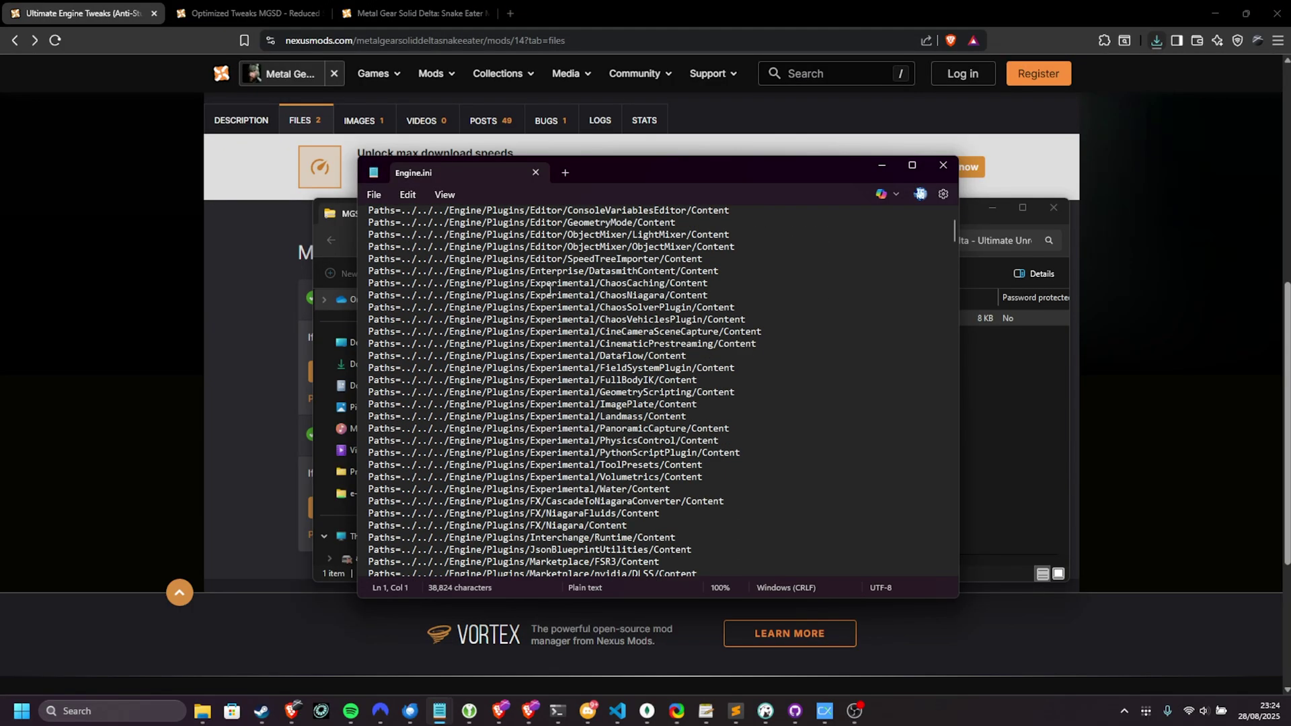
{"action": "scroll", "coordinate": [552, 299], "scroll_direction": "down", "scroll_amount": 7}
{"action": "scroll", "coordinate": [559, 317], "scroll_direction": "down", "scroll_amount": 20}
{"action": "scroll", "coordinate": [582, 324], "scroll_direction": "down", "scroll_amount": 15}
{"action": "key", "text": "alt+F4"}
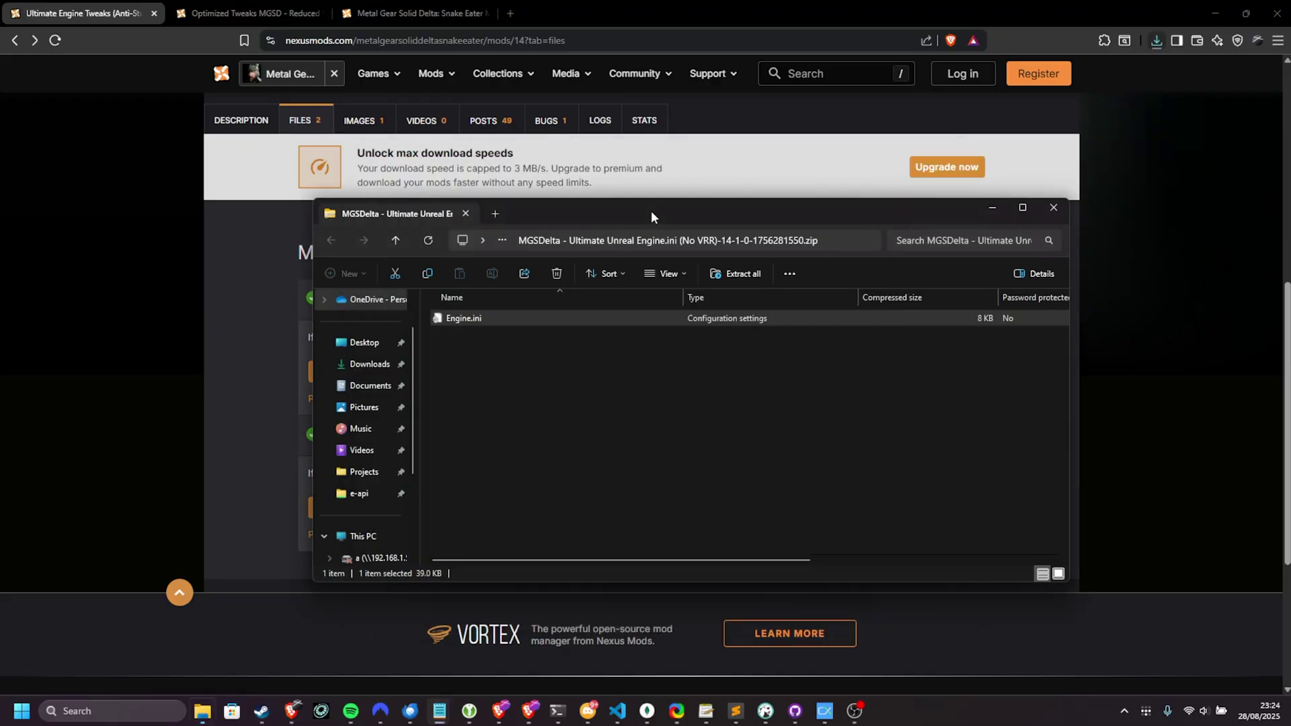
- In the MGSDelta Saved\Config\Windows folder, remove the read-only attribute from the existing Engine.ini
{"action": "left_click_drag", "start_coordinate": [629, 213], "coordinate": [1010, 203]}
{"action": "key", "text": "alt+Tab"}
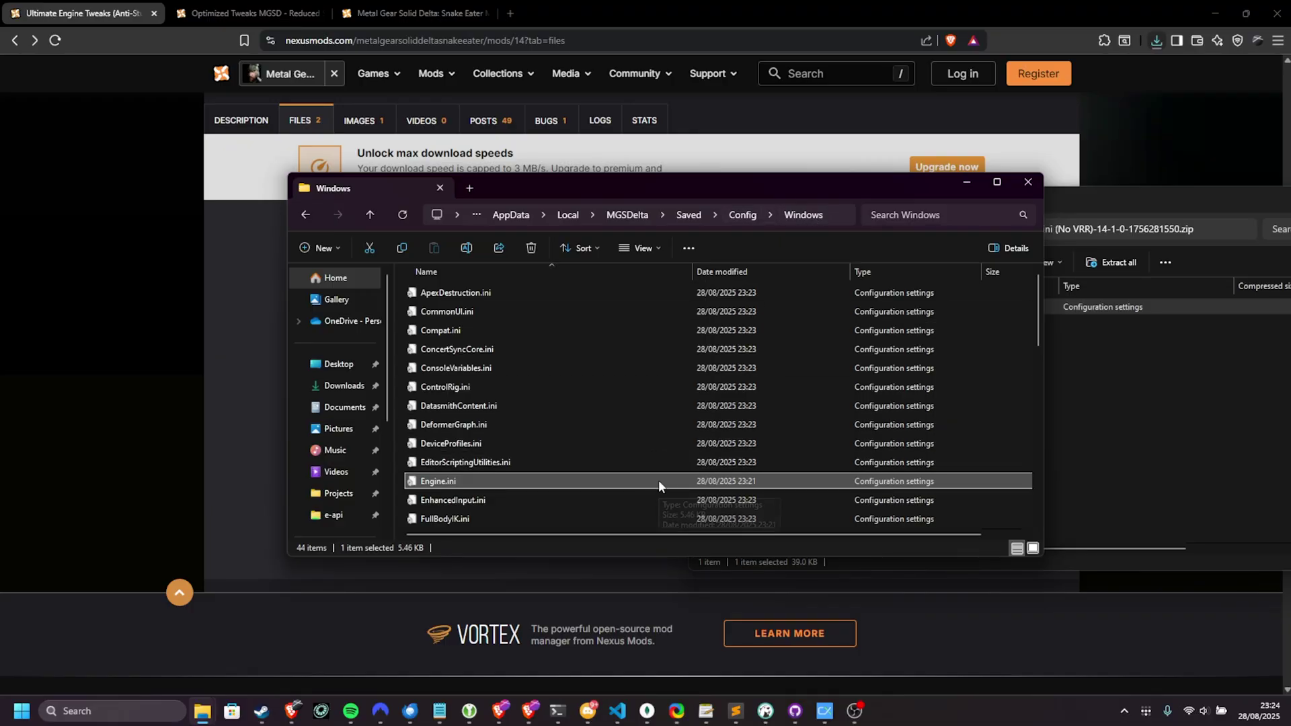
{"action": "right_click", "coordinate": [604, 484]}
{"action": "left_click", "coordinate": [643, 472]}
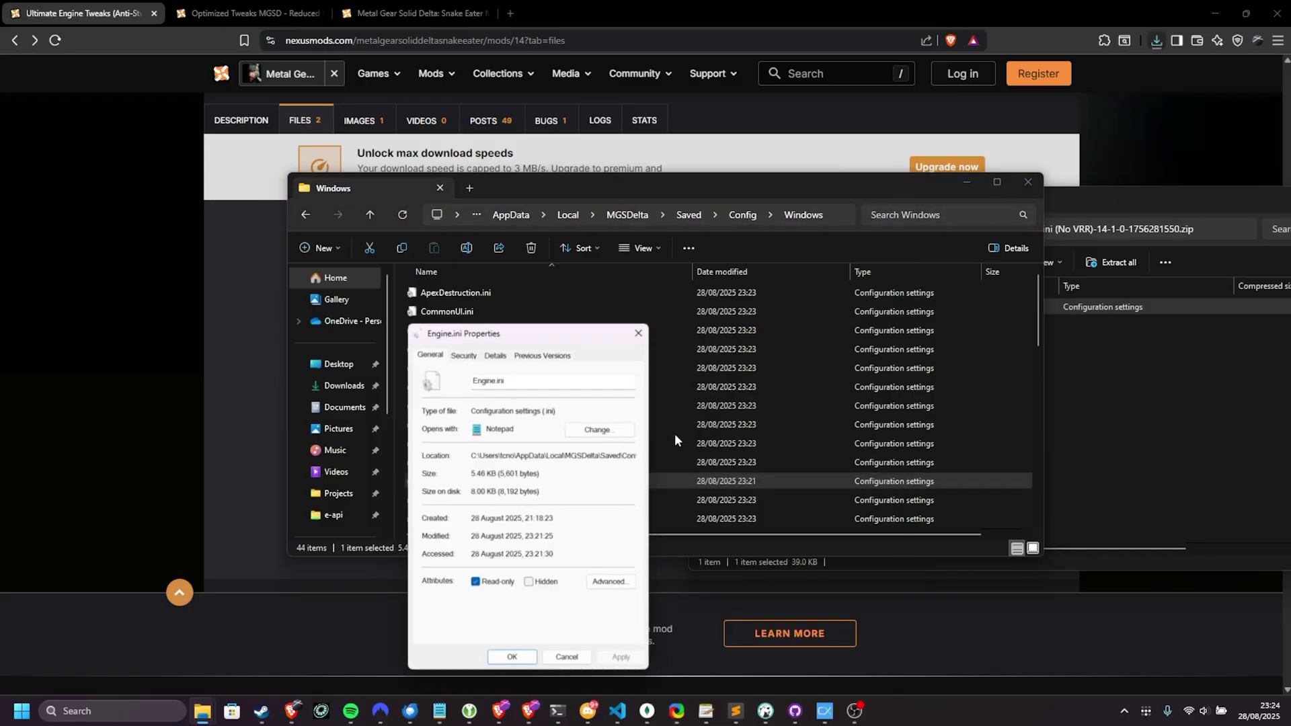
{"action": "left_click", "coordinate": [500, 585]}
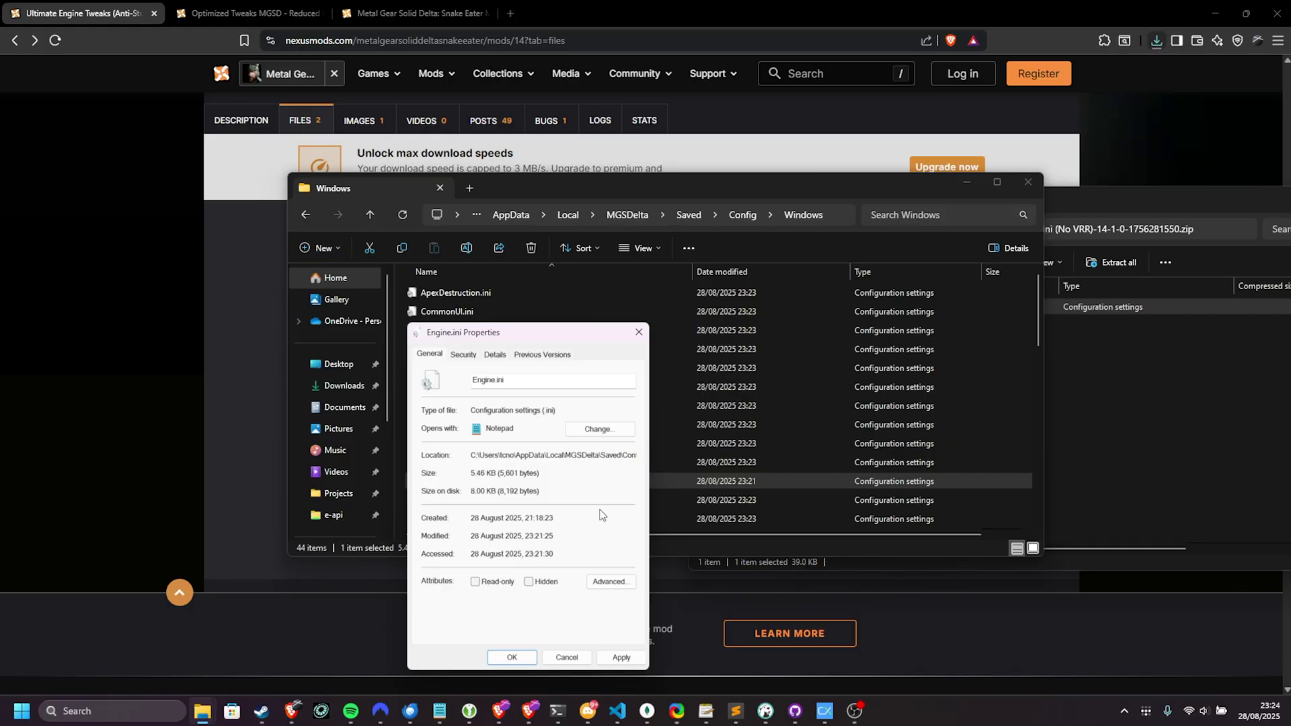
{"action": "left_click", "coordinate": [511, 657]}
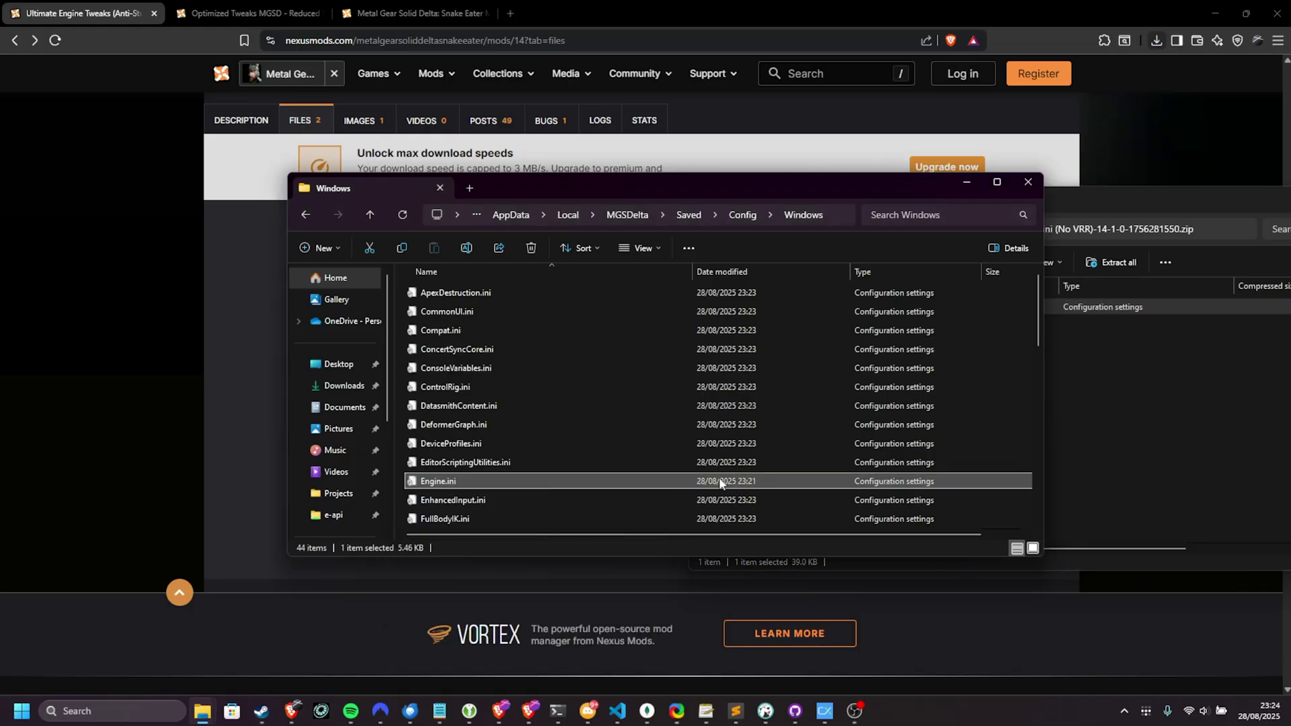
- Delete the old Engine.ini from the game's Windows config folder and copy in the one from the downloaded archive
{"action": "key", "text": "Delete"}
{"action": "left_click", "coordinate": [1099, 353]}
{"action": "left_click_drag", "start_coordinate": [909, 308], "coordinate": [603, 404]}
- Review the engine and renderer settings in the newly copied Engine.ini, widening the text window, and save and close the file
{"action": "double_click", "coordinate": [700, 387]}
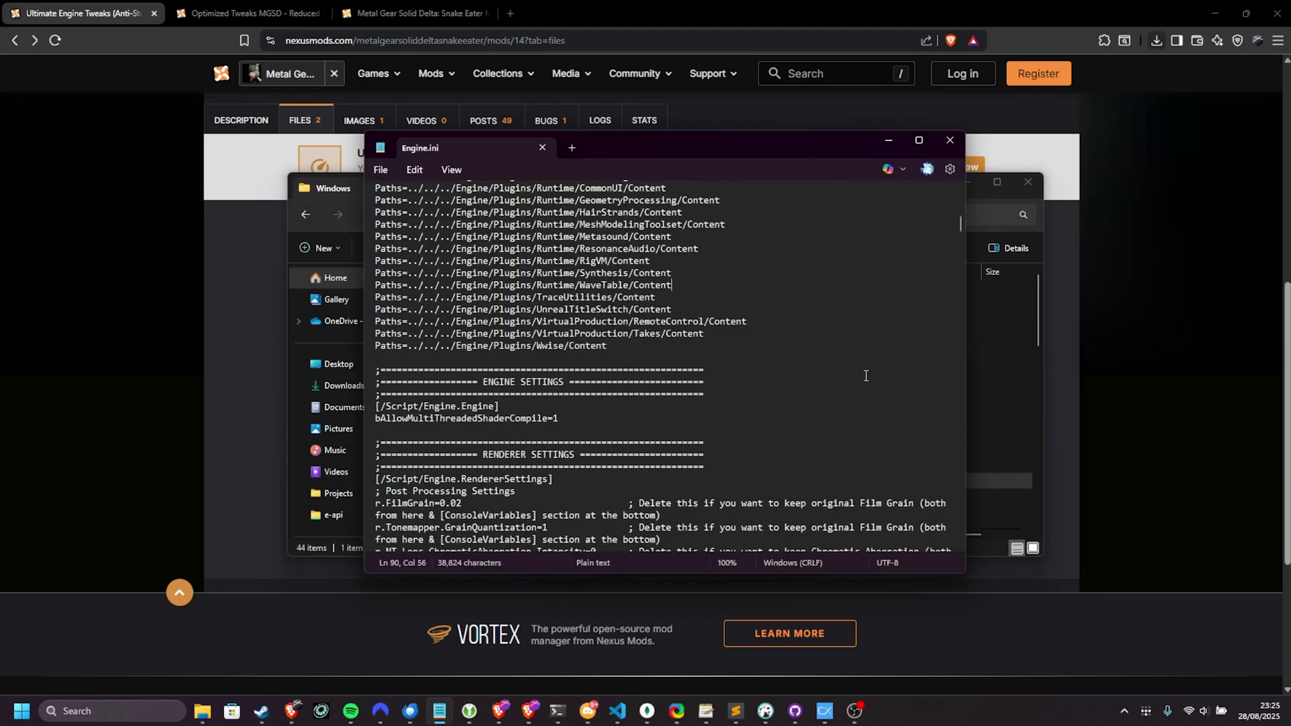
{"action": "scroll", "coordinate": [869, 375], "scroll_direction": "down", "scroll_amount": 3}
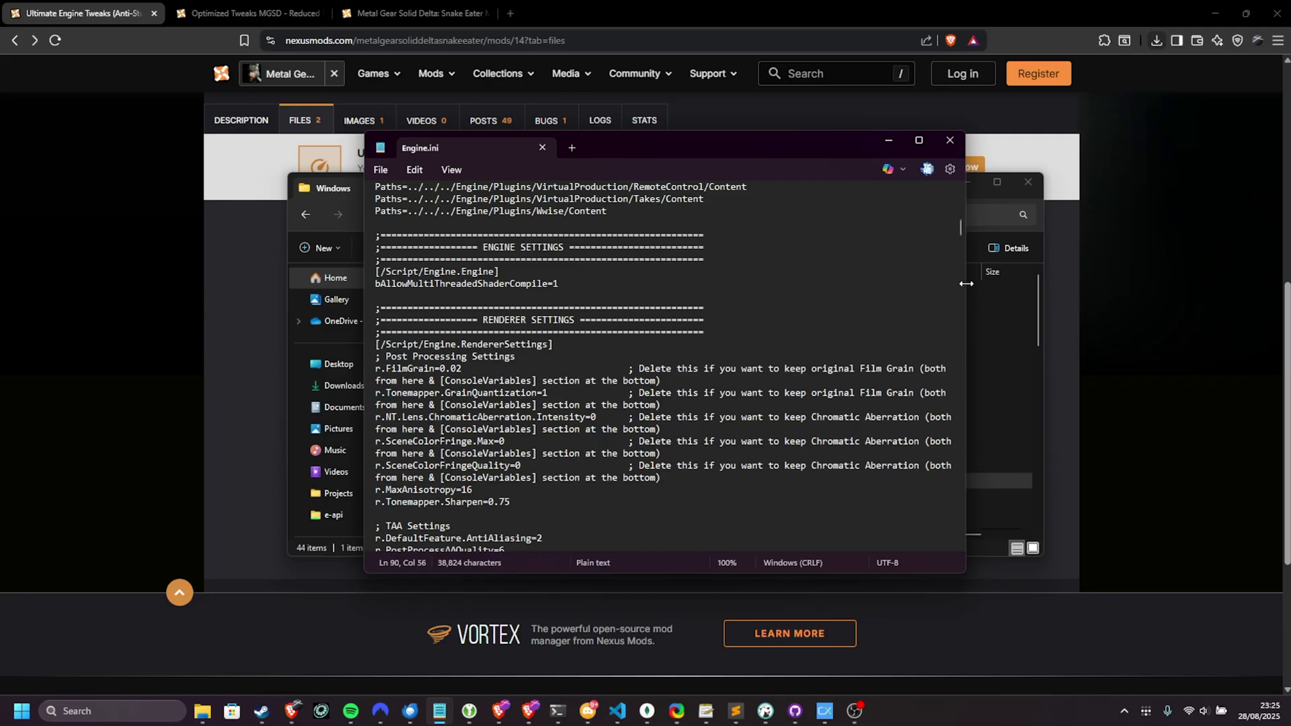
{"action": "left_click_drag", "start_coordinate": [966, 284], "coordinate": [1224, 282]}
{"action": "left_click_drag", "start_coordinate": [877, 144], "coordinate": [740, 143]}
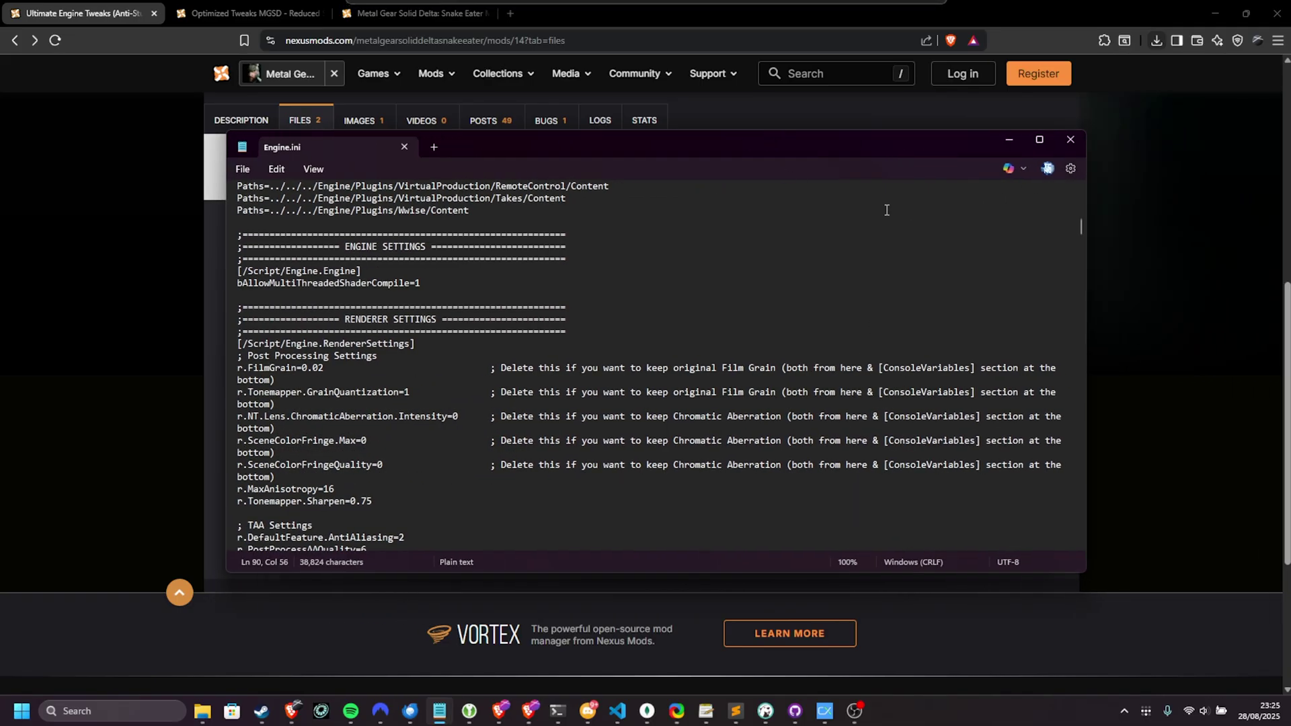
{"action": "left_click_drag", "start_coordinate": [1086, 240], "coordinate": [1183, 242]}
{"action": "scroll", "coordinate": [683, 357], "scroll_direction": "down", "scroll_amount": 15}
{"action": "key", "text": "ctrl+s"}
{"action": "key", "text": "alt+F4"}
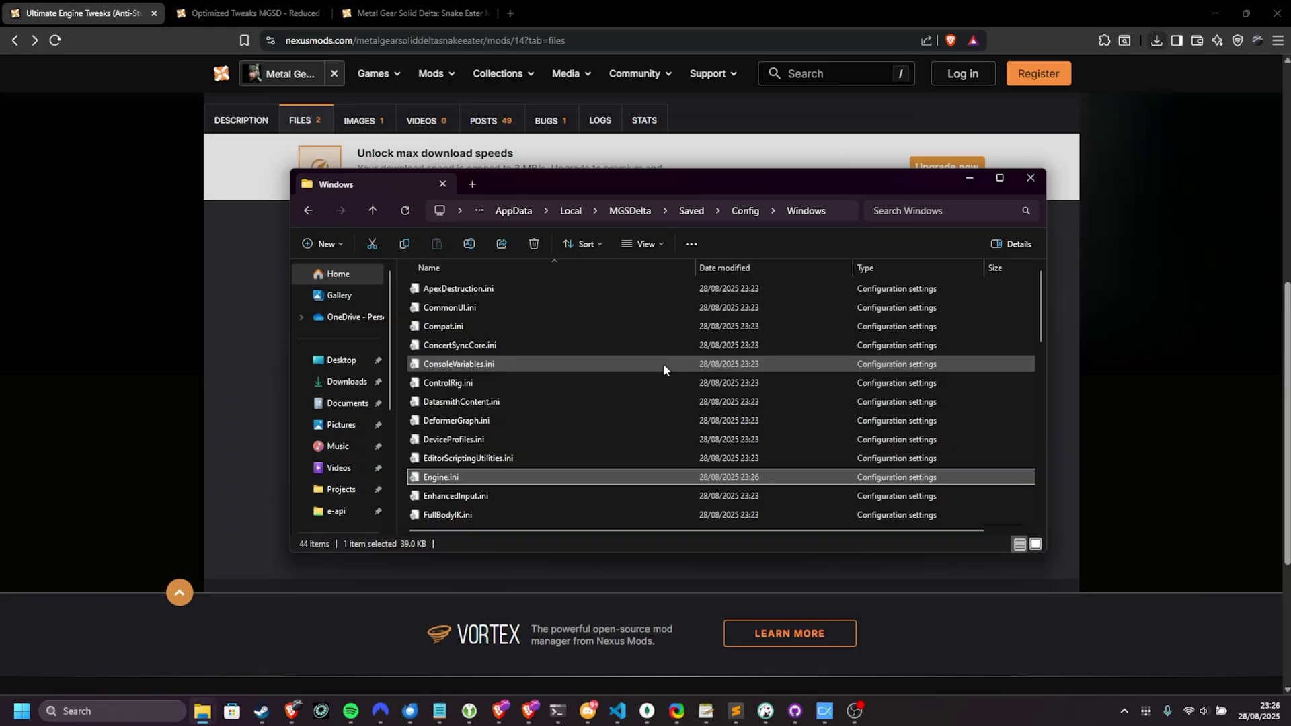
- Open the file properties of the new Engine.ini in the game's config folder
{"action": "right_click", "coordinate": [559, 474]}
{"action": "left_click", "coordinate": [607, 464]}
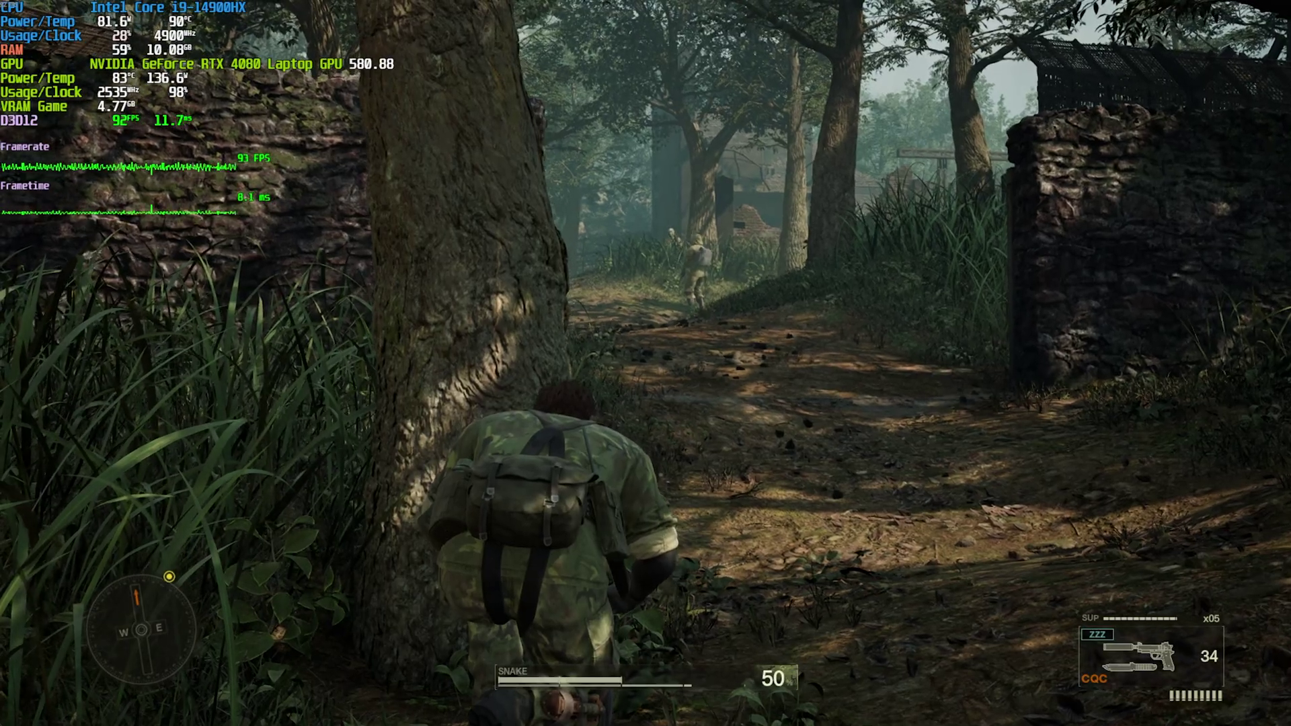
- Set Global Illumination to Low in the in-game graphics options and return to gameplay
{"action": "key", "text": "Escape"}
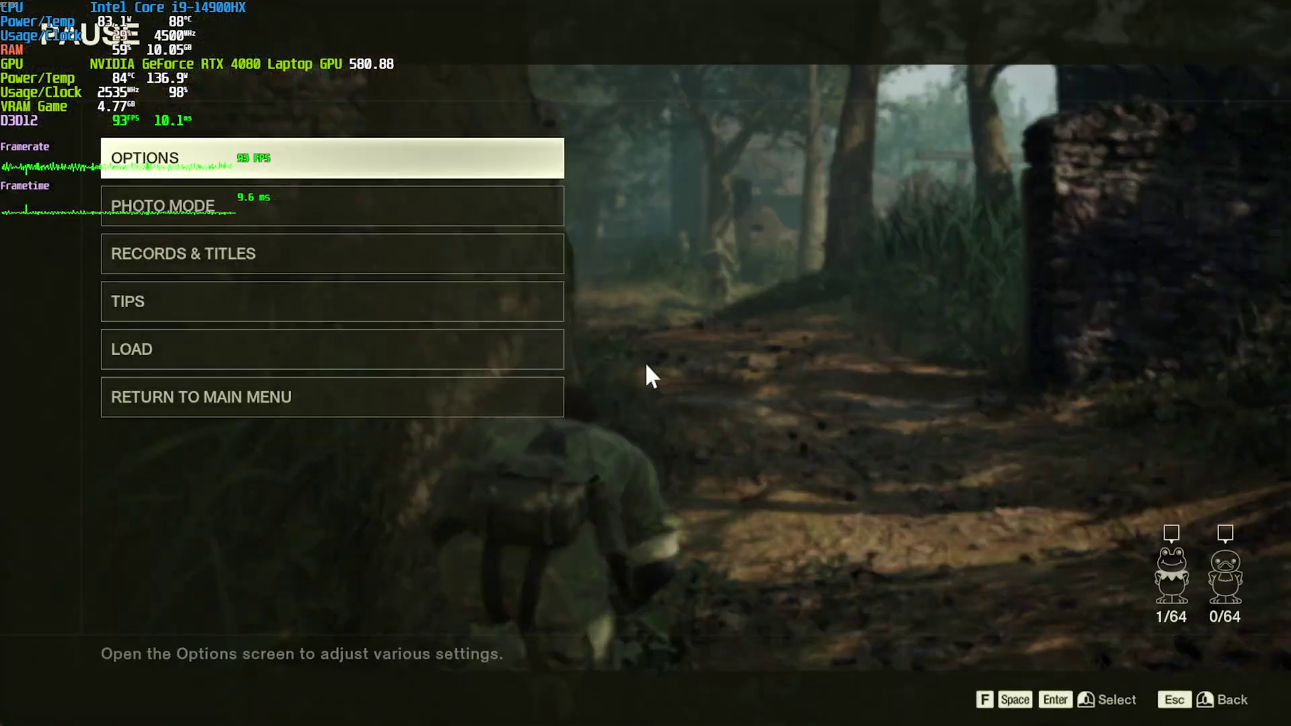
{"action": "left_click", "coordinate": [215, 165]}
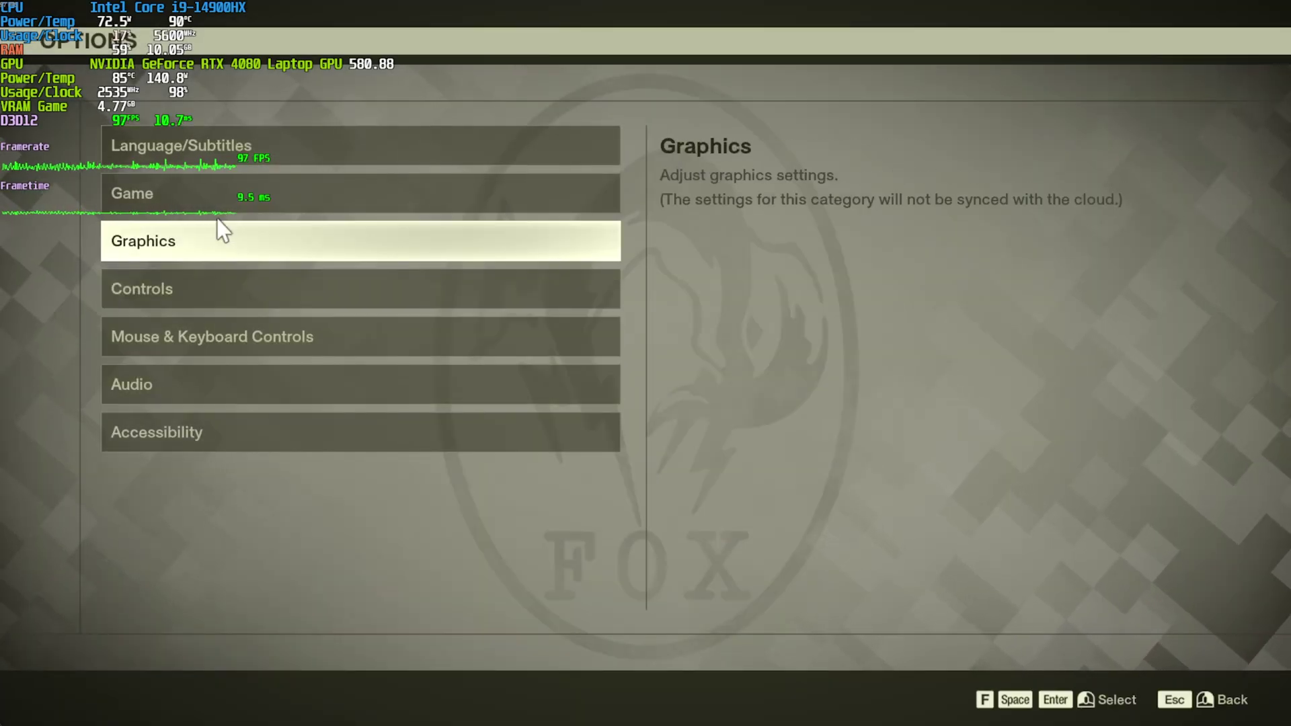
{"action": "left_click", "coordinate": [222, 236]}
{"action": "left_click", "coordinate": [485, 401]}
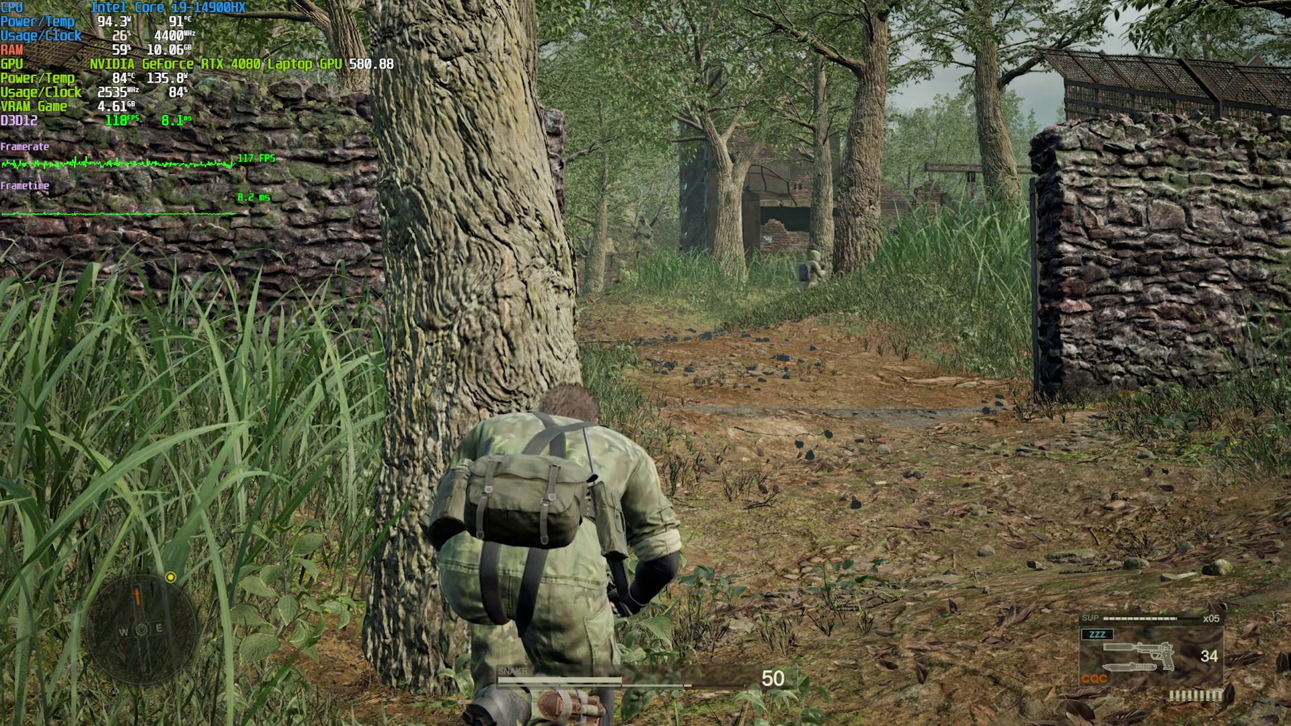
- Set Global Illumination back to Medium in the in-game graphics options and resume the game
{"action": "key", "text": "Escape"}
{"action": "left_click", "coordinate": [272, 168]}
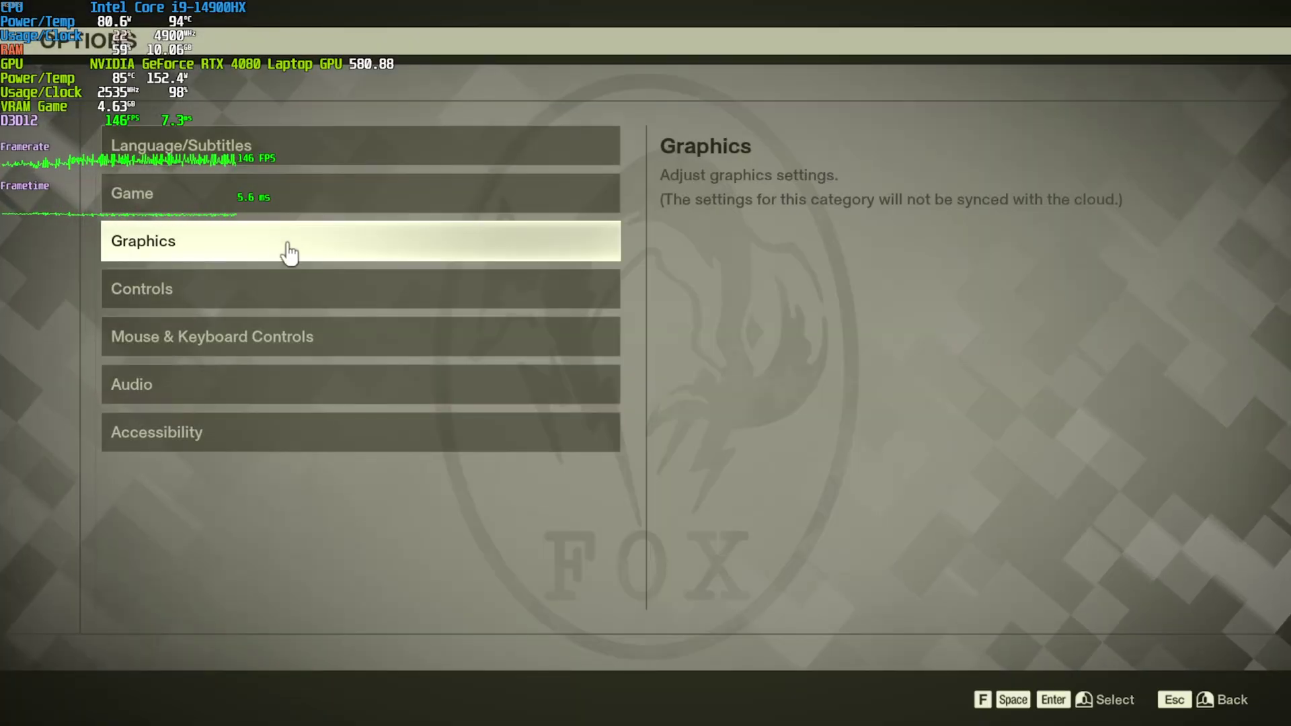
{"action": "left_click", "coordinate": [268, 254]}
{"action": "scroll", "coordinate": [457, 363], "scroll_direction": "down", "scroll_amount": 4}
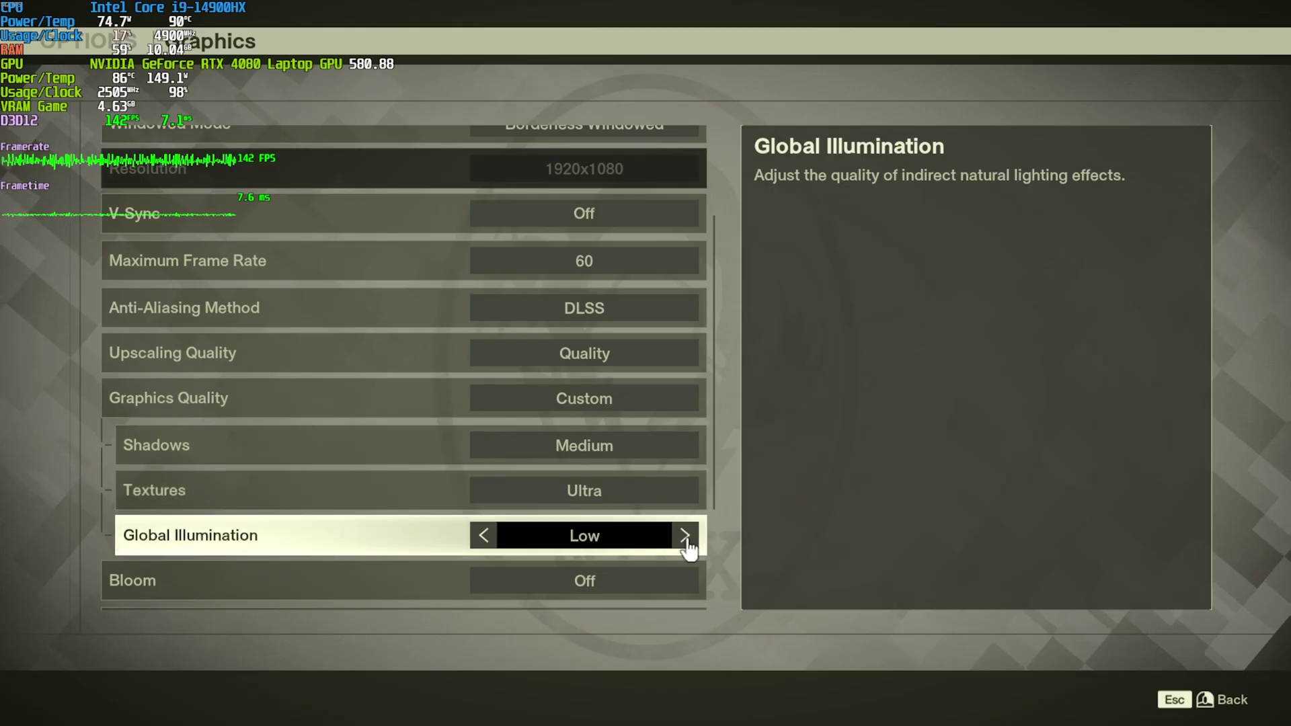
{"action": "key", "text": "Escape"}
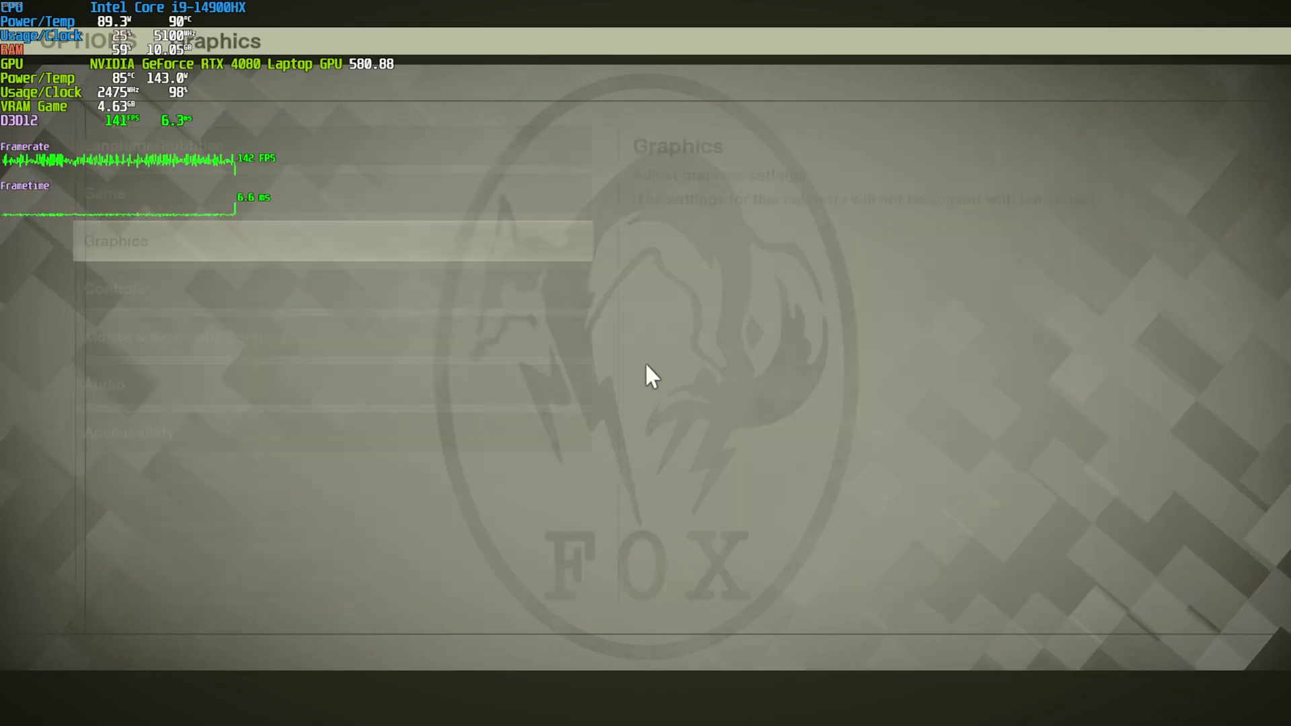
{"action": "key", "text": "Escape"}
{"action": "key", "text": "Escape"}
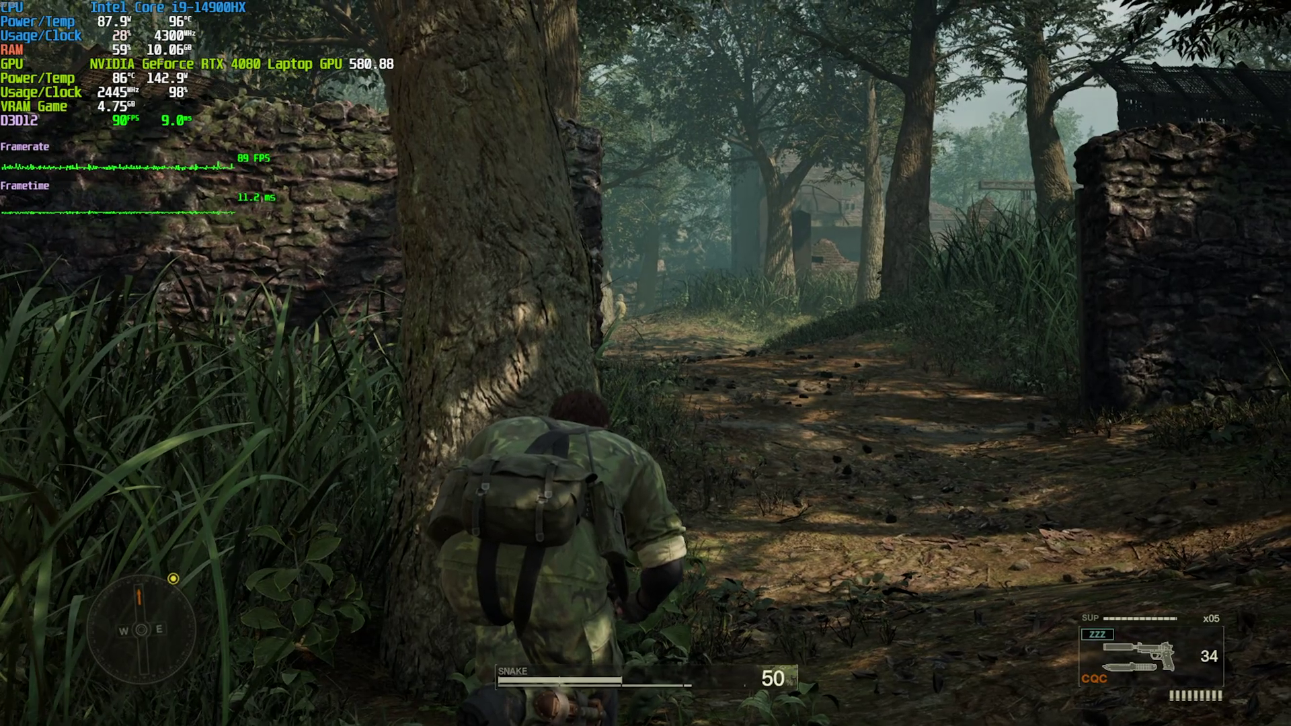
- Set the Anti-Aliasing Method to FSR in the in-game graphics options and return to gameplay
{"action": "key", "text": "Escape"}
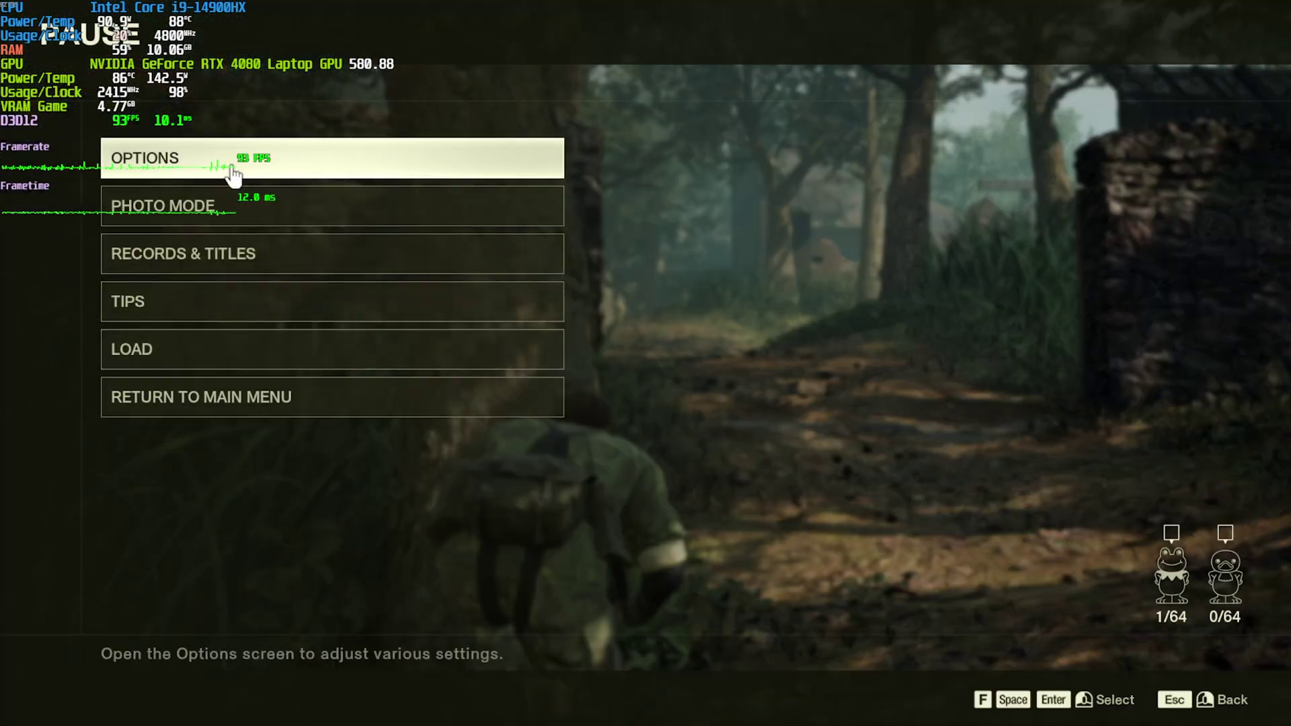
{"action": "left_click", "coordinate": [234, 176]}
{"action": "left_click", "coordinate": [236, 243]}
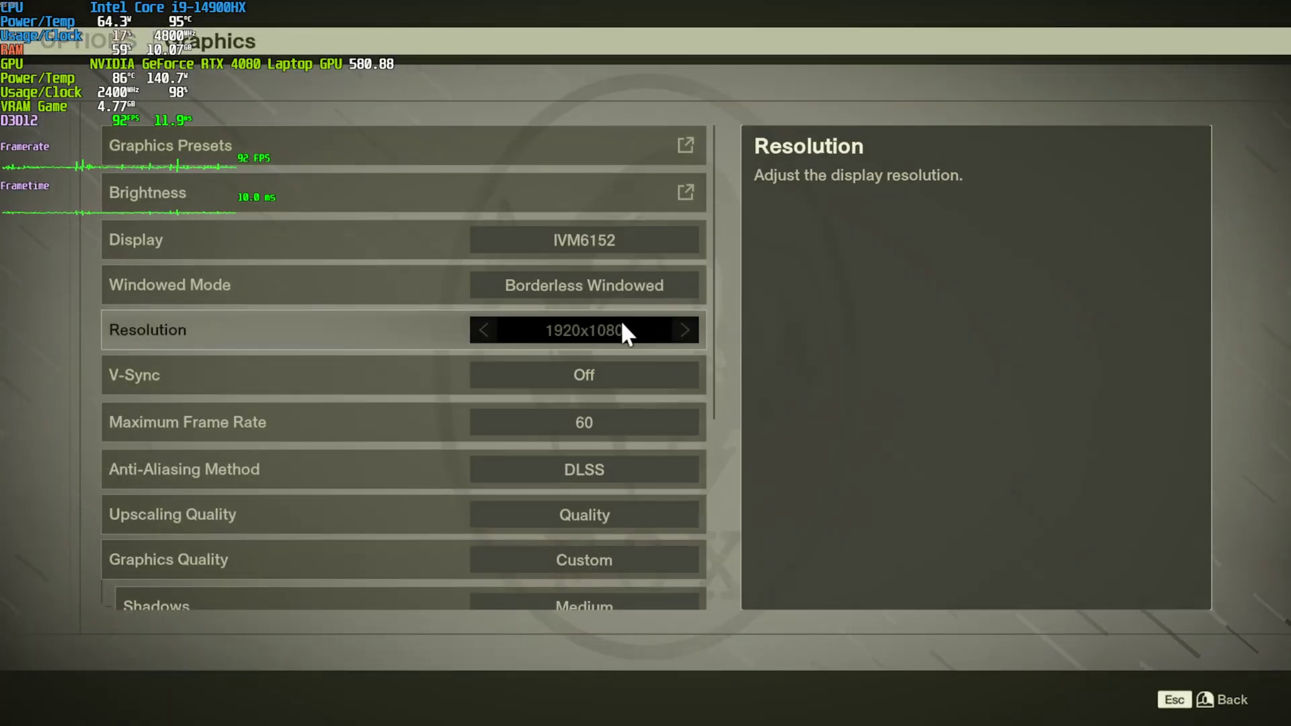
{"action": "scroll", "coordinate": [632, 363], "scroll_direction": "down", "scroll_amount": 1}
{"action": "left_click", "coordinate": [693, 415]}
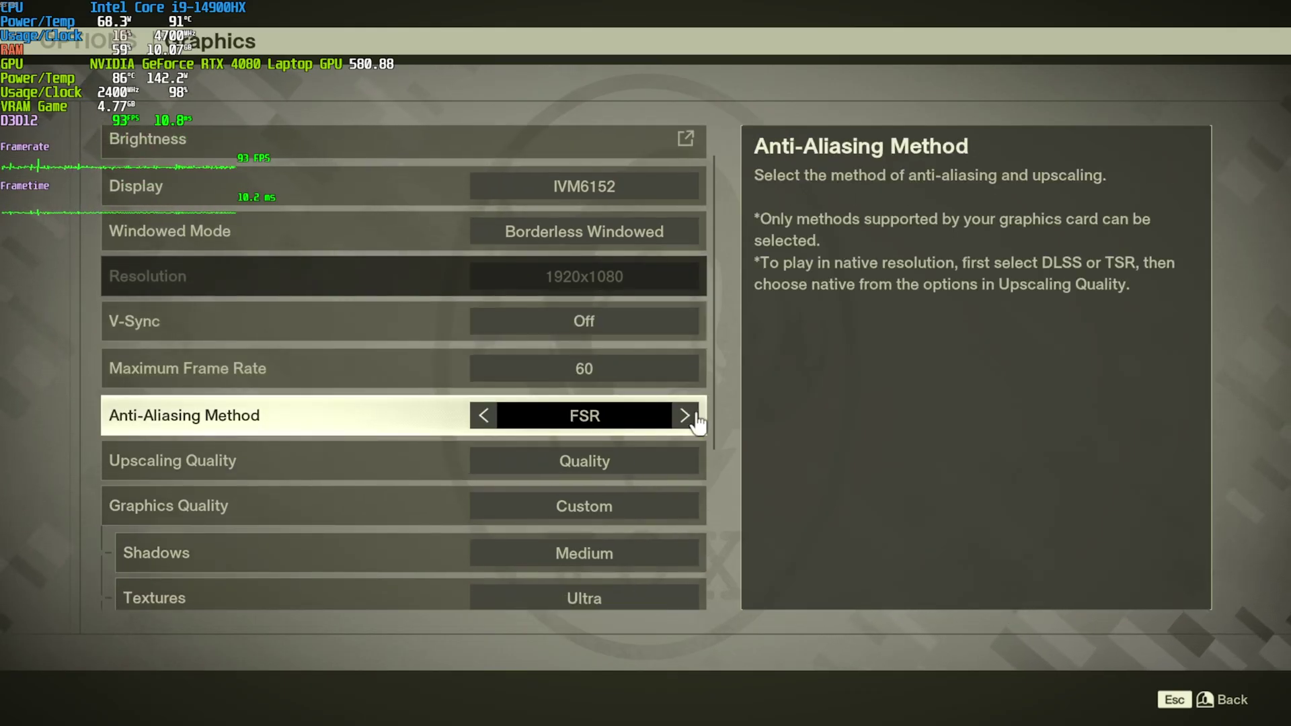
{"action": "key", "text": "Escape"}
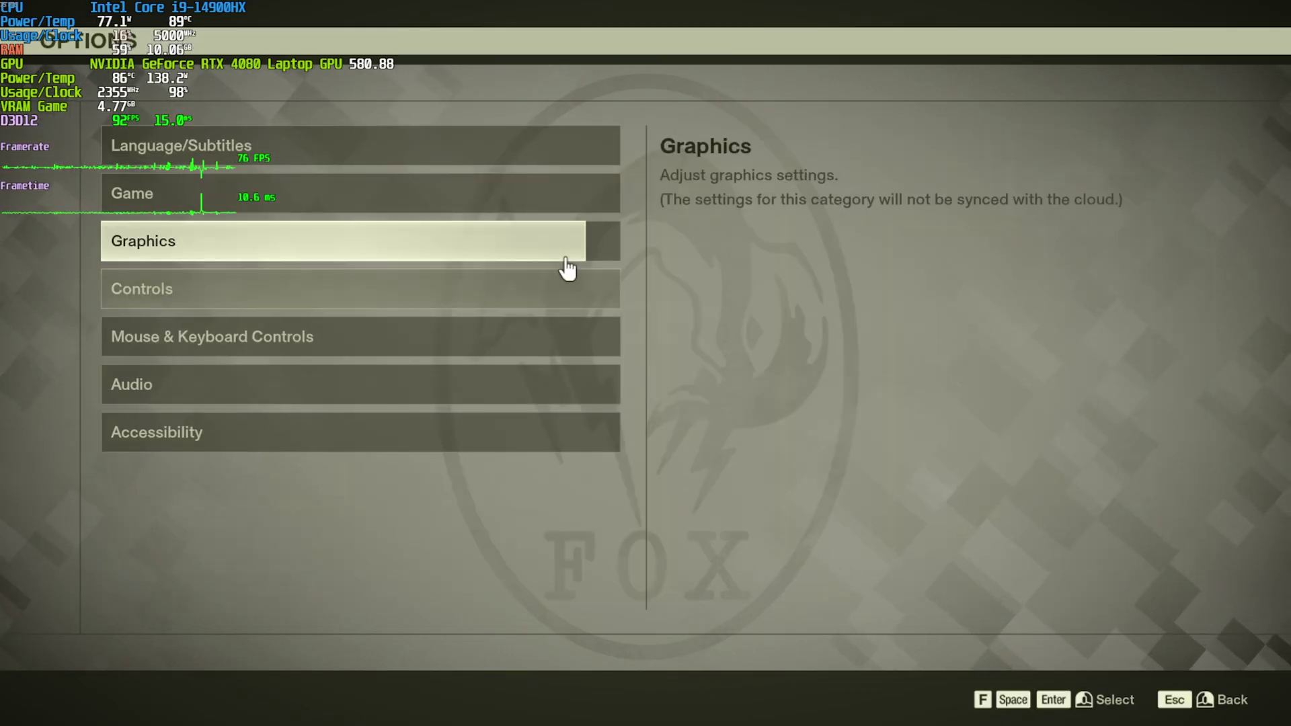
{"action": "key", "text": "Escape"}
{"action": "key", "text": "Escape"}
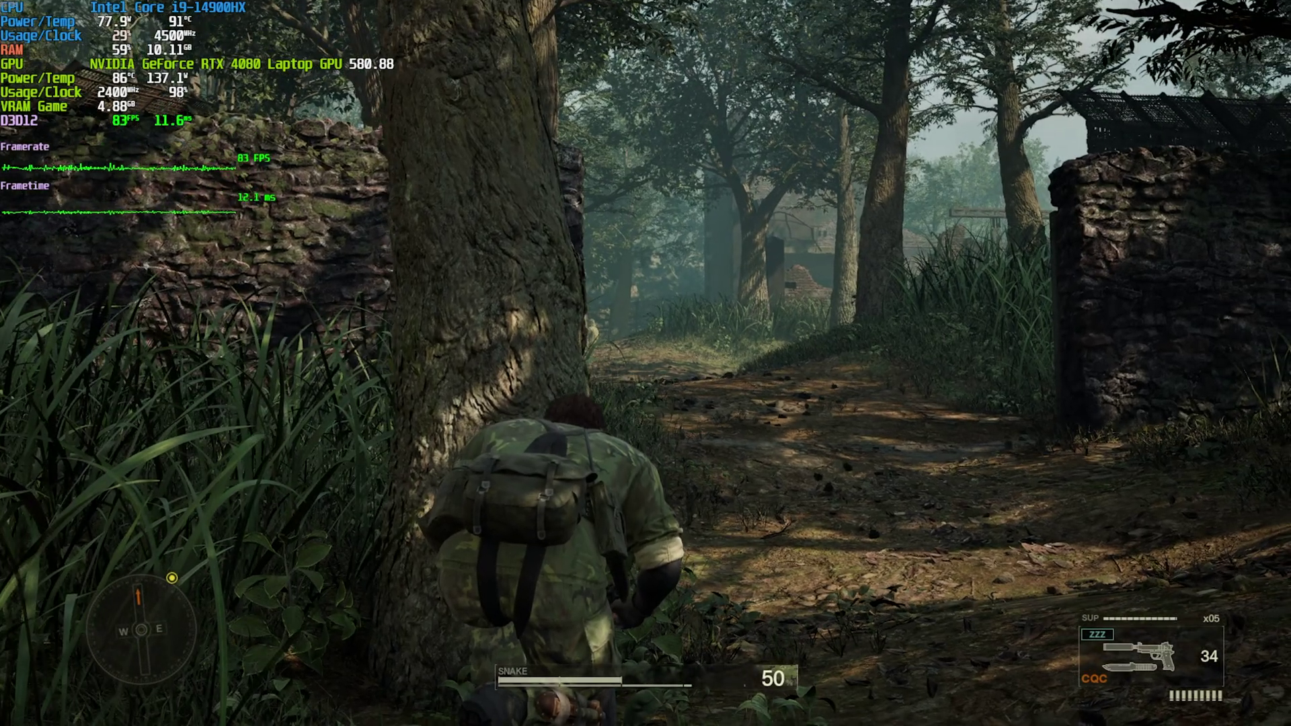
- Move Snake past the stone wall and through the tall grass to check performance with FSR active
{"action": "key", "text": "w"}
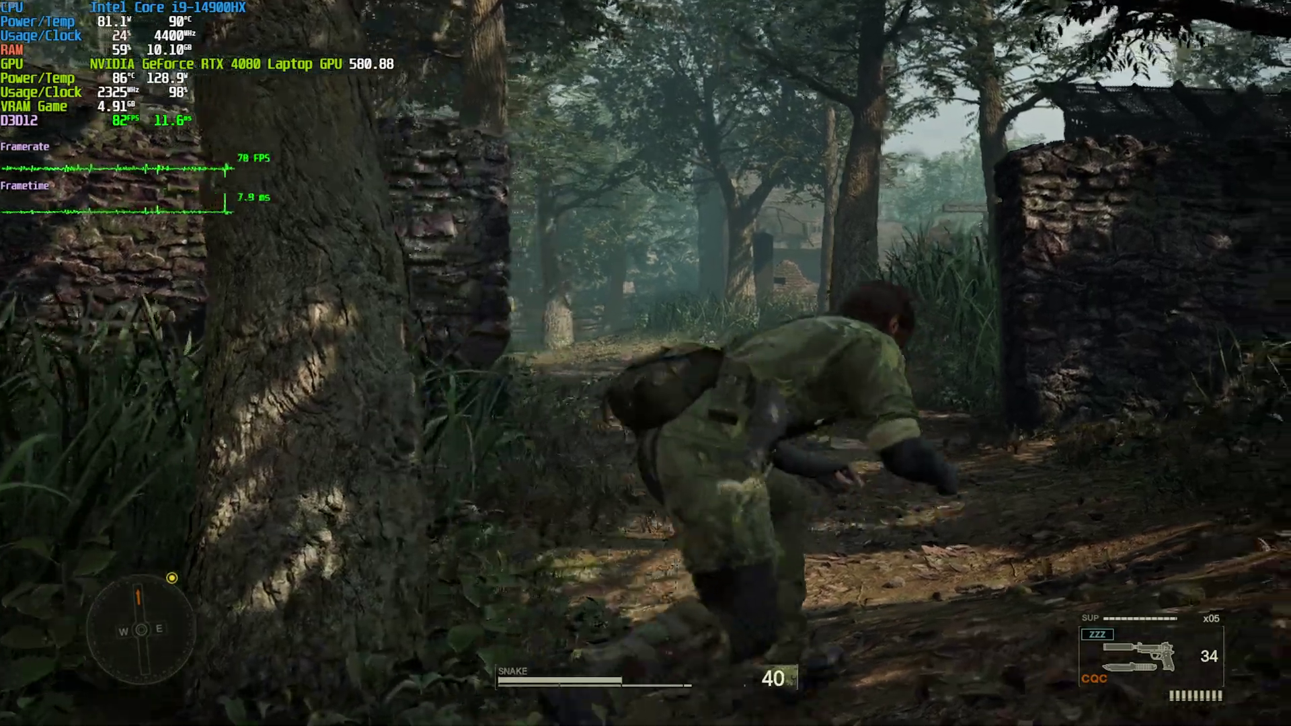
{"action": "key", "text": "d"}
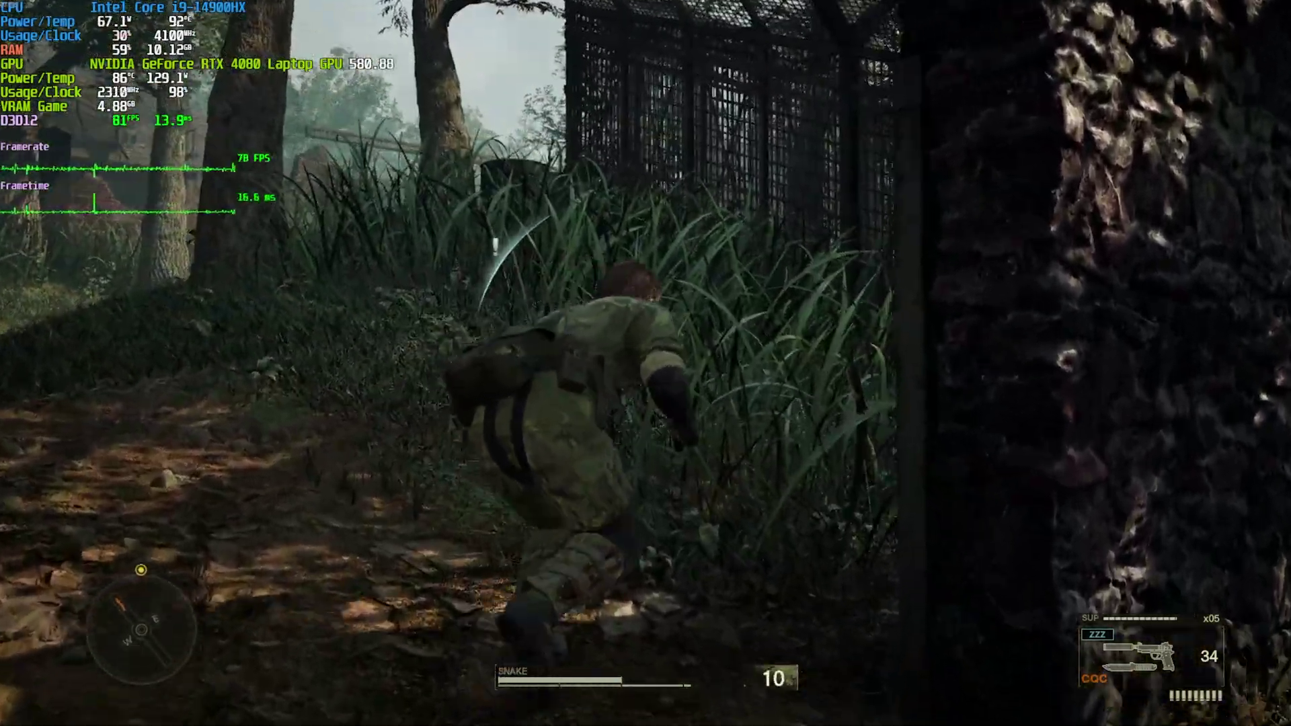
{"action": "key", "text": "a"}
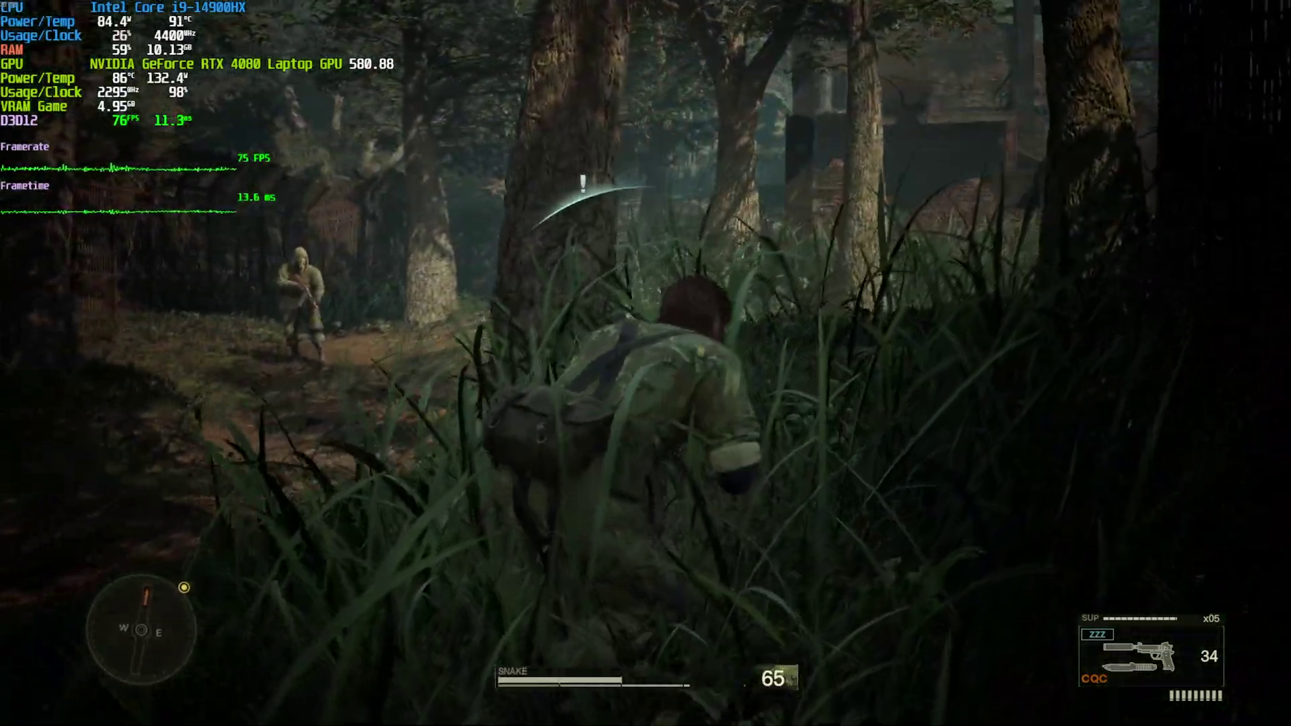
{"action": "key", "text": "w"}
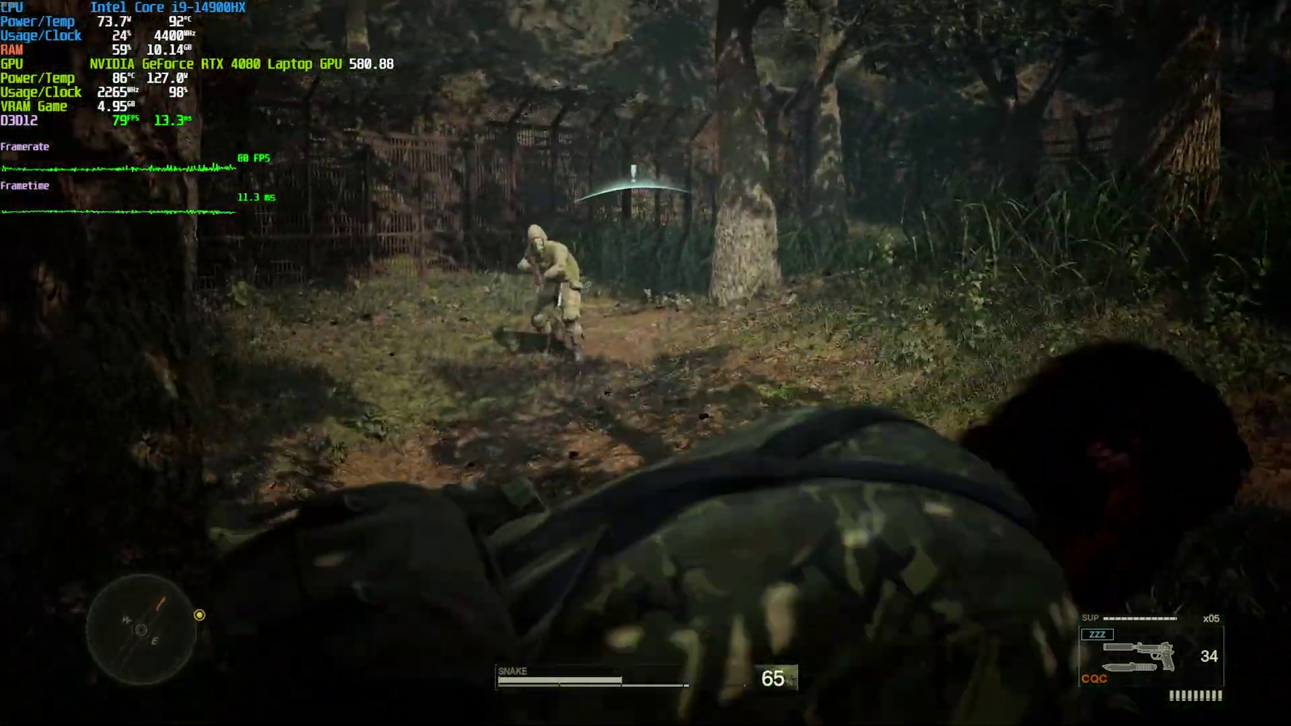